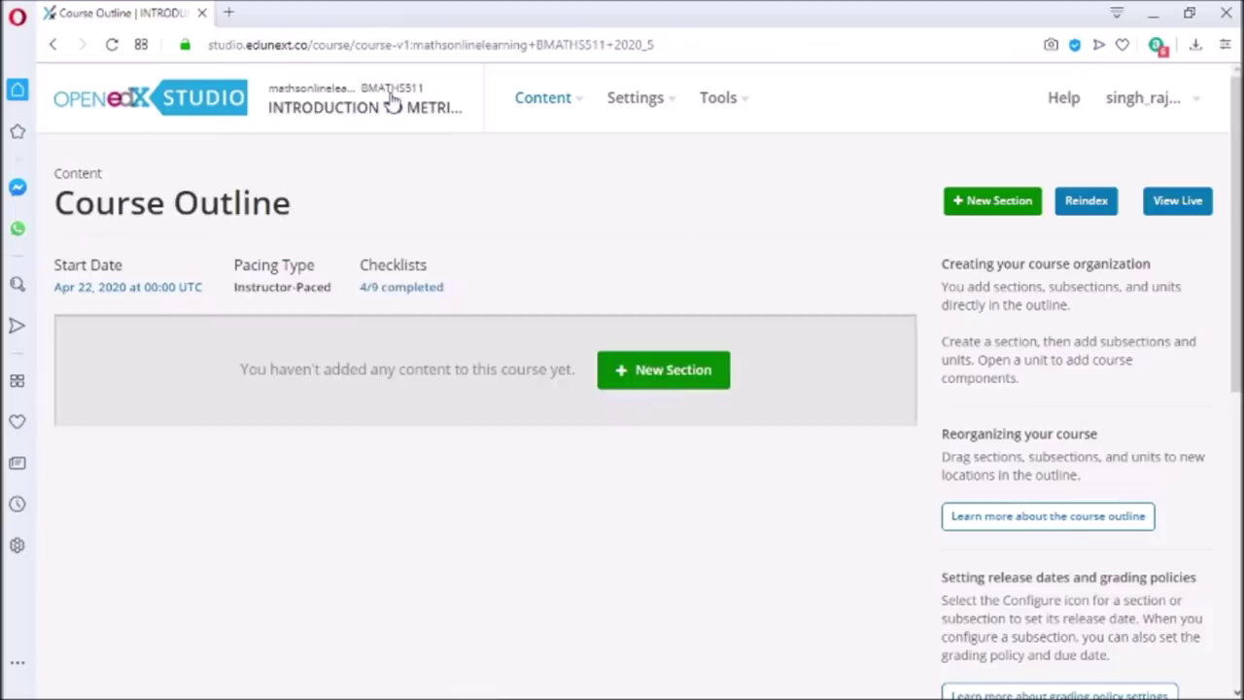
- Add a new section to the course outline and name it METRICS
click(649, 373)
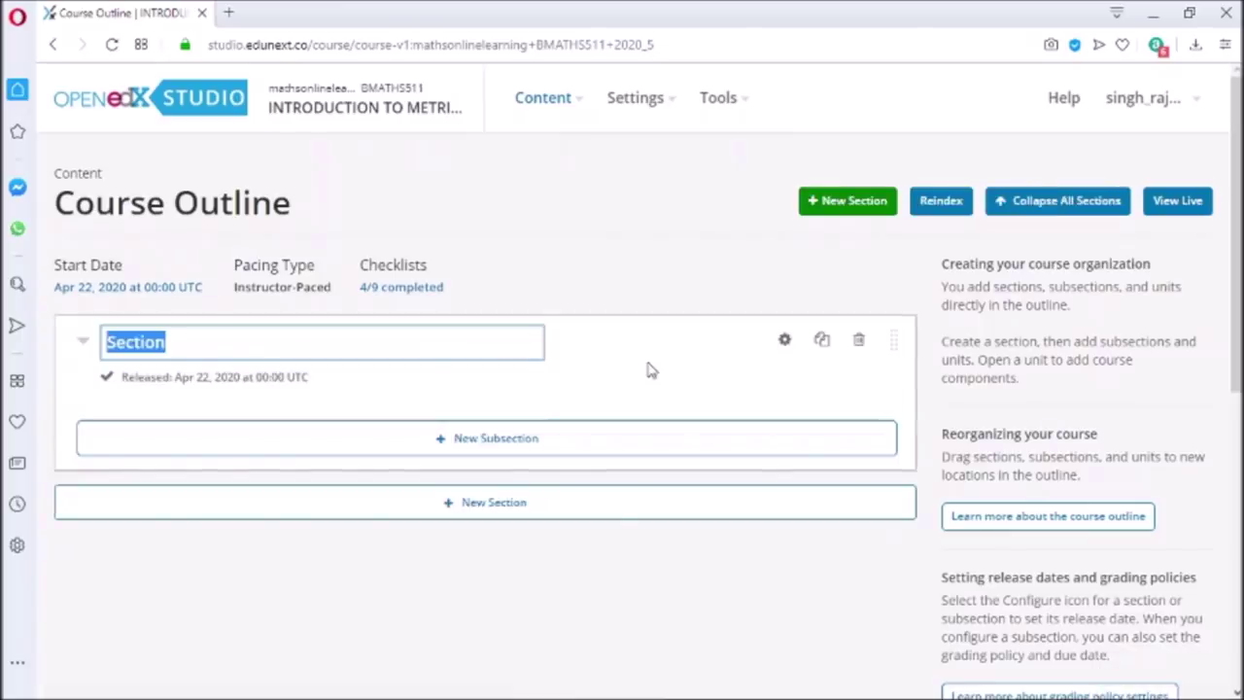
text(me)
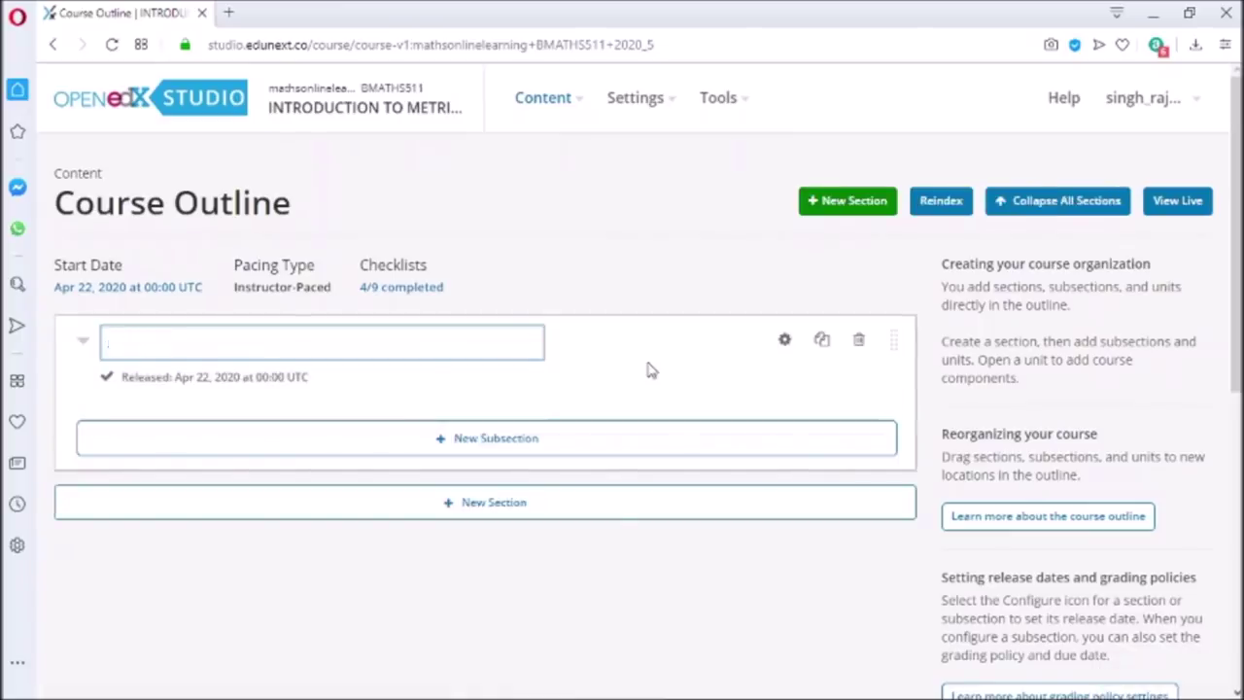
text(METRICS)
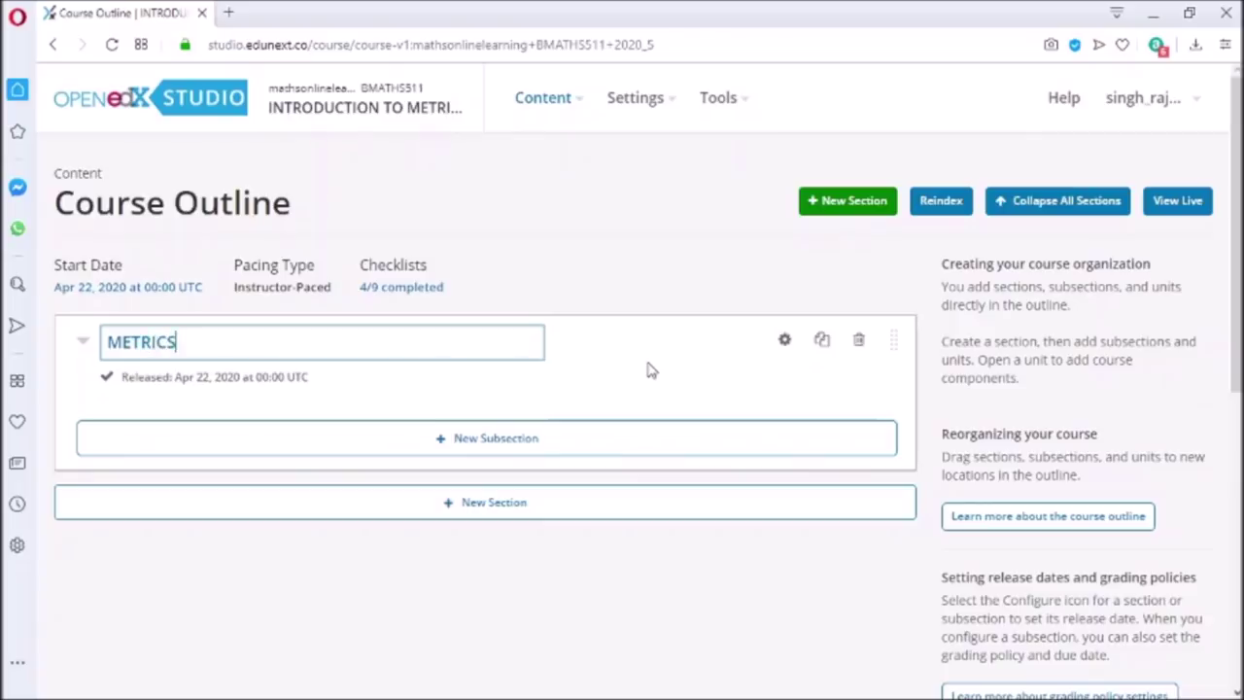
- Create a subsection under METRICS titled 'Definition and Examples'
click(444, 443)
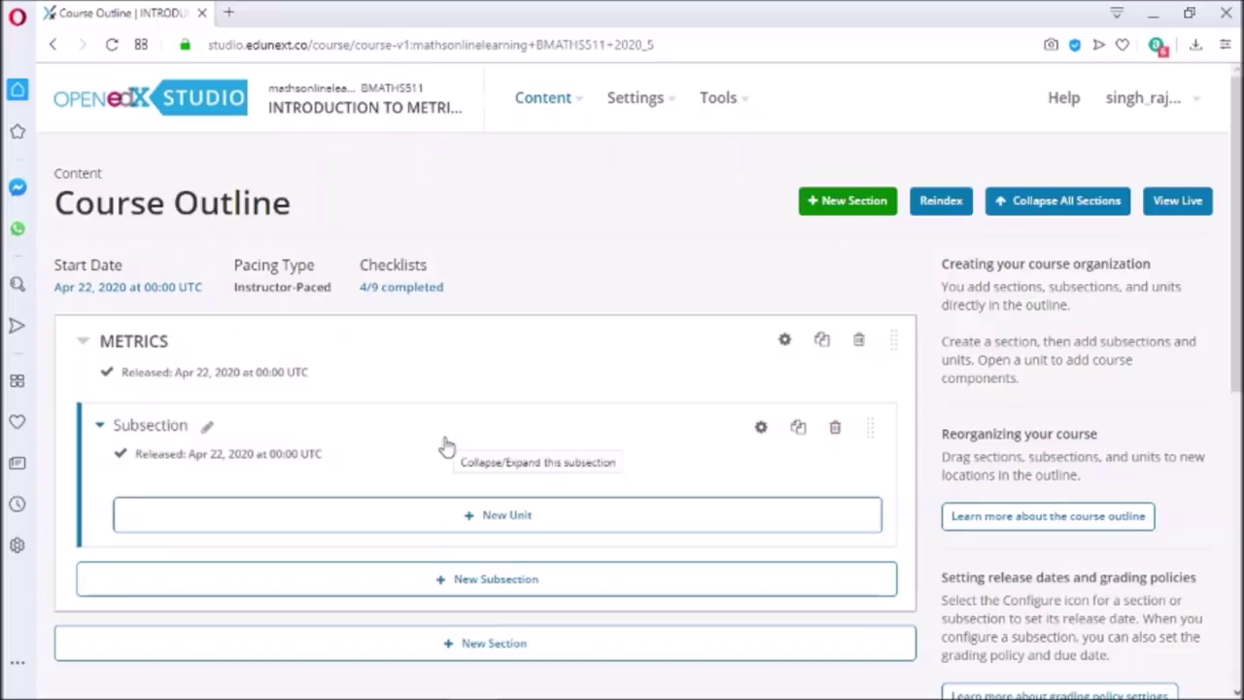
click(205, 428)
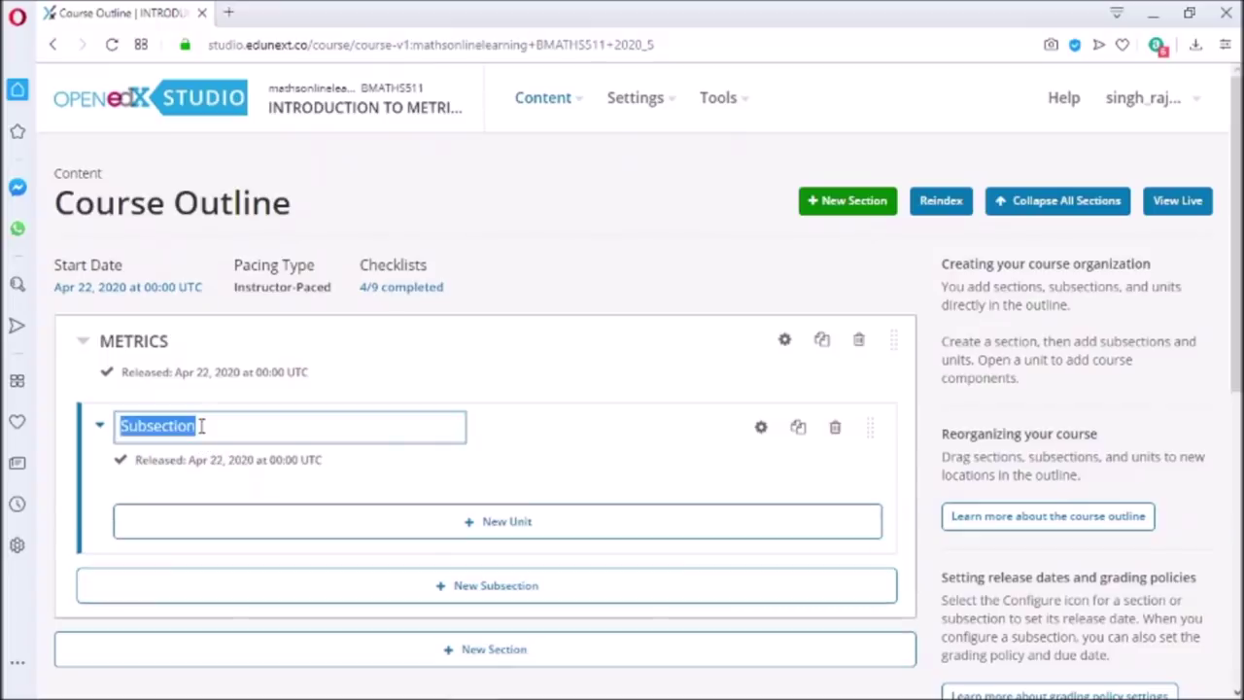
text(DEF)
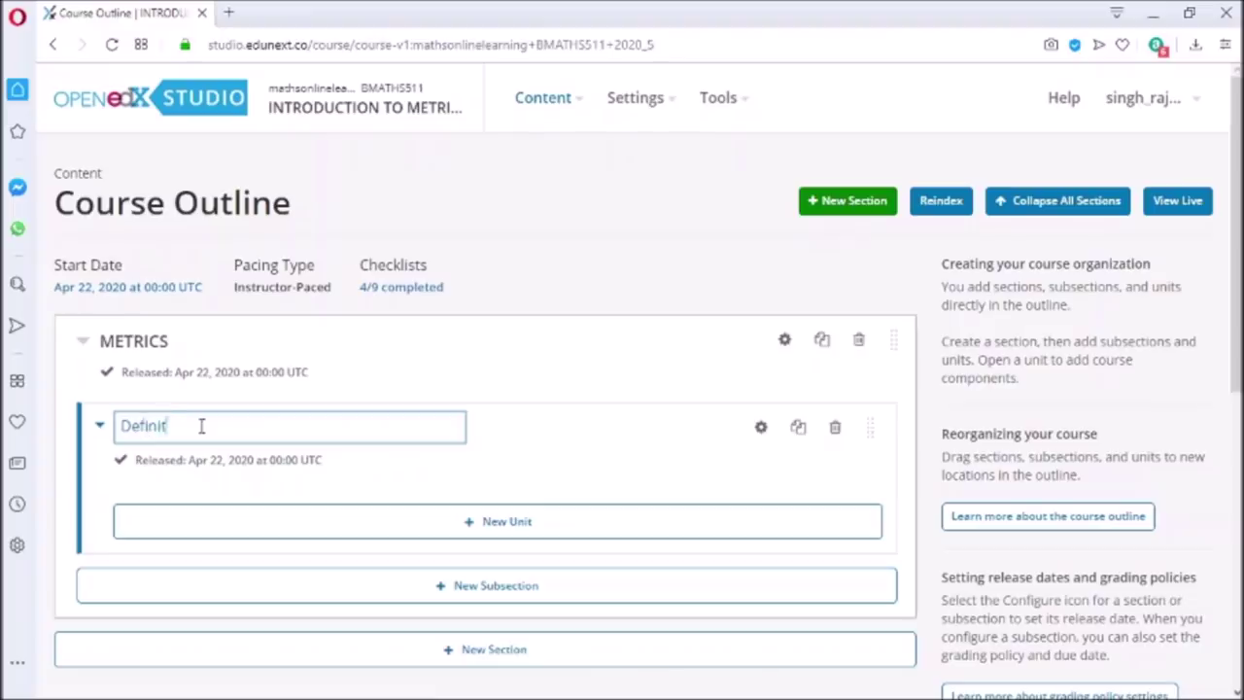
text(inition and Examples)
click(551, 448)
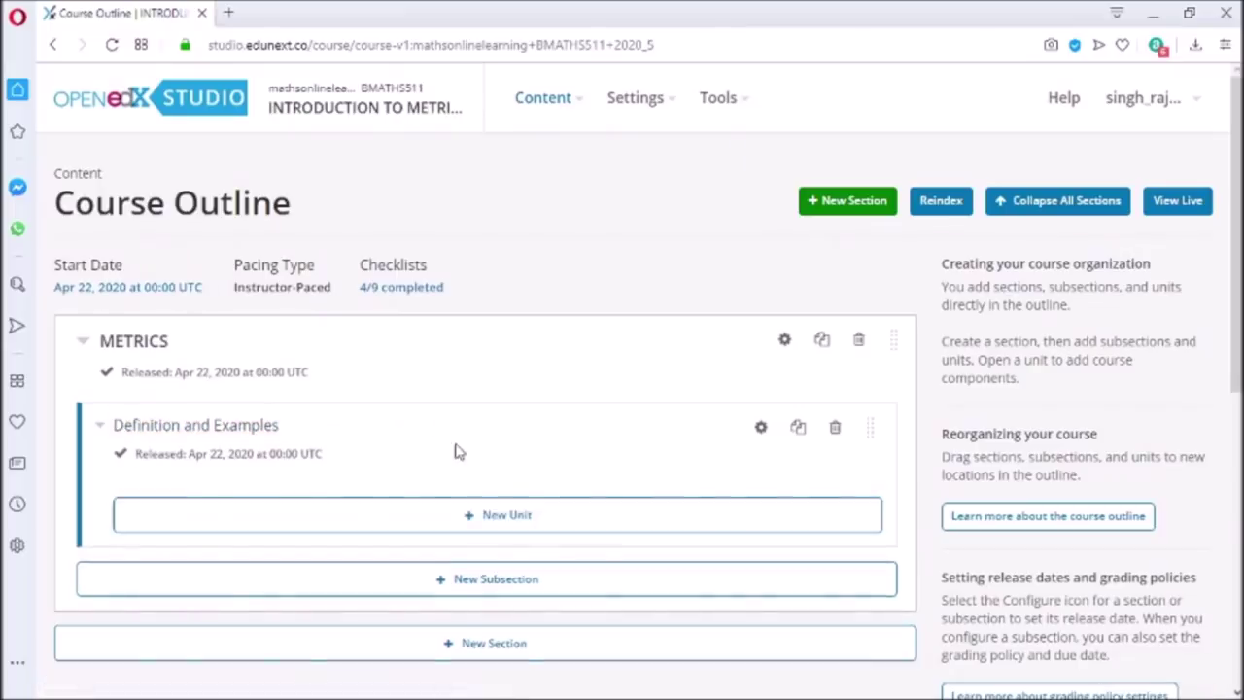
- Add a unit inside Definition and Examples and name it 'Definition'
click(445, 515)
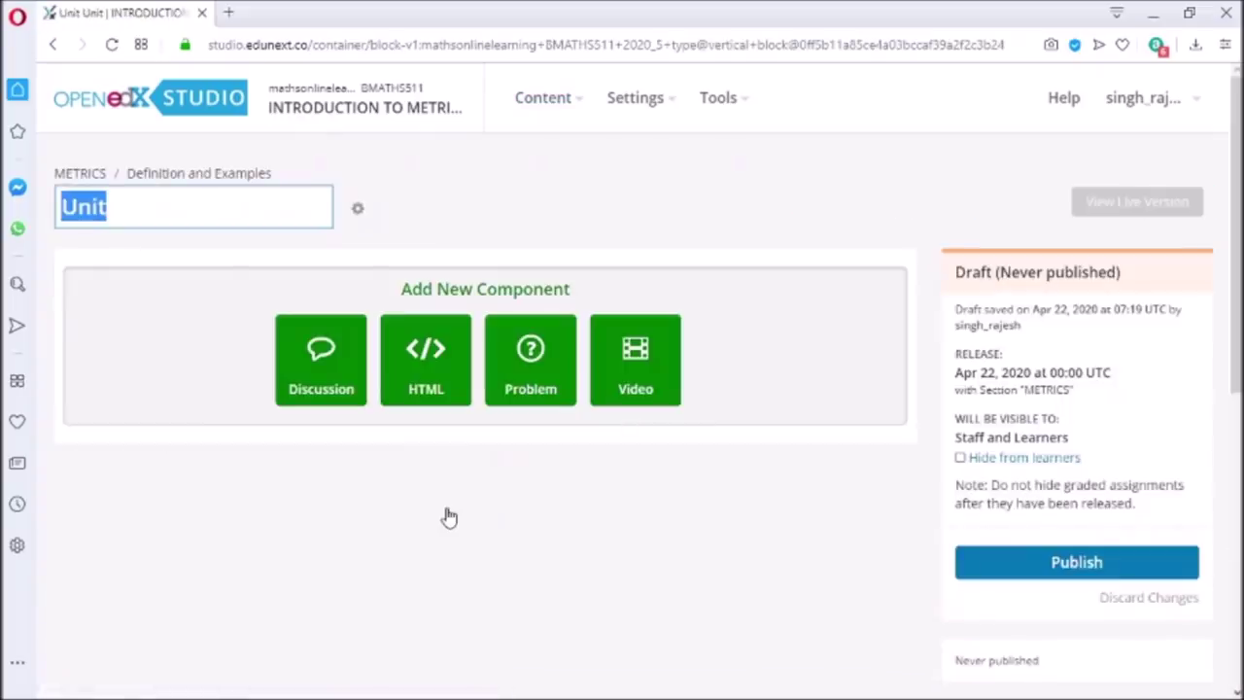
text(def)
key(BackSpace)
key(BackSpace)
key(BackSpace)
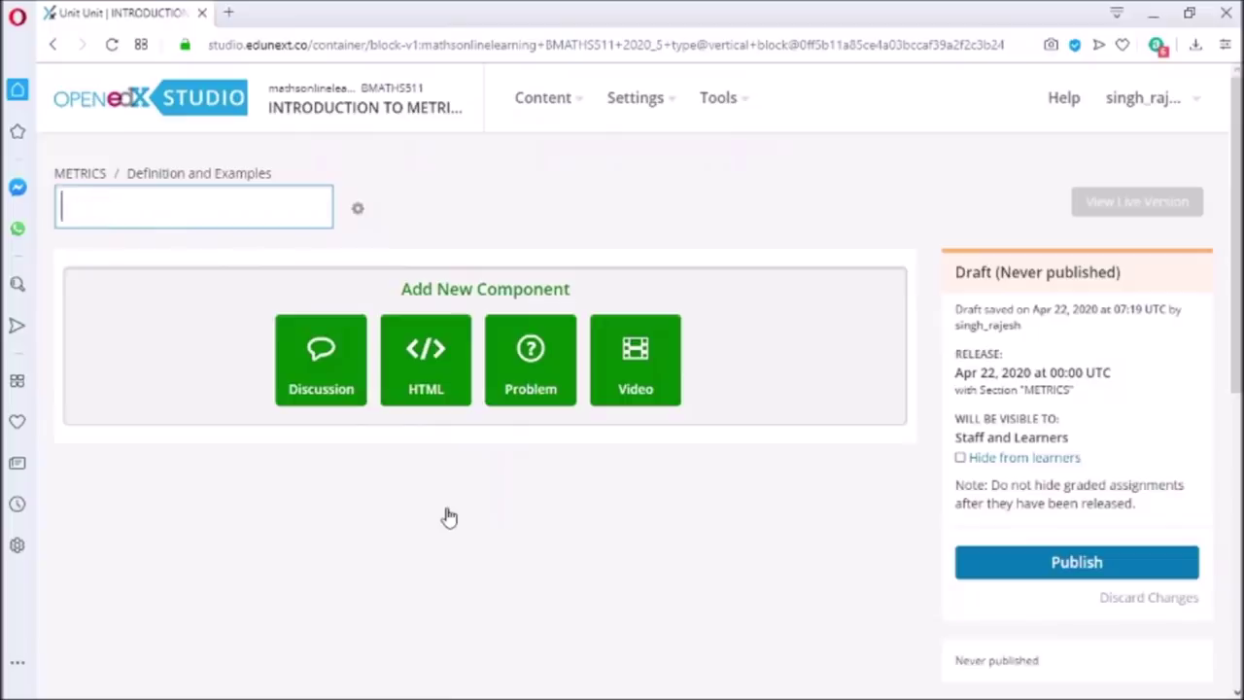
text(Definition)
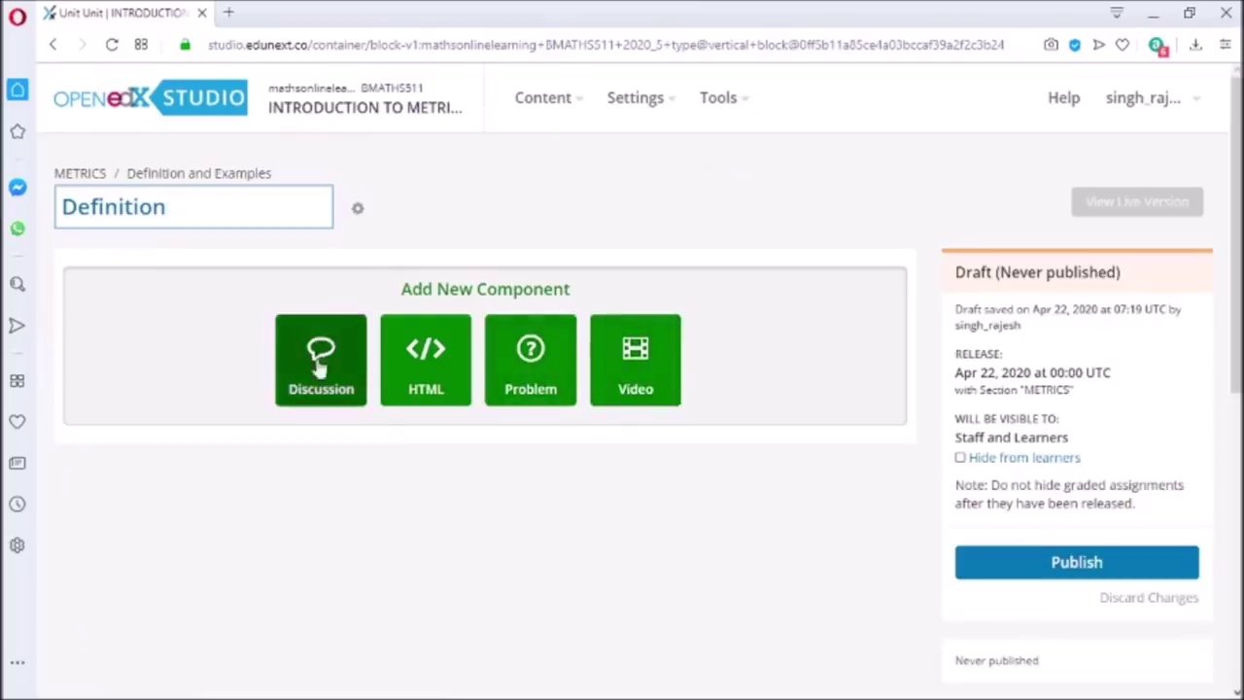
- Add a Text component reading 'A metric space is so and so.' and save it
click(423, 377)
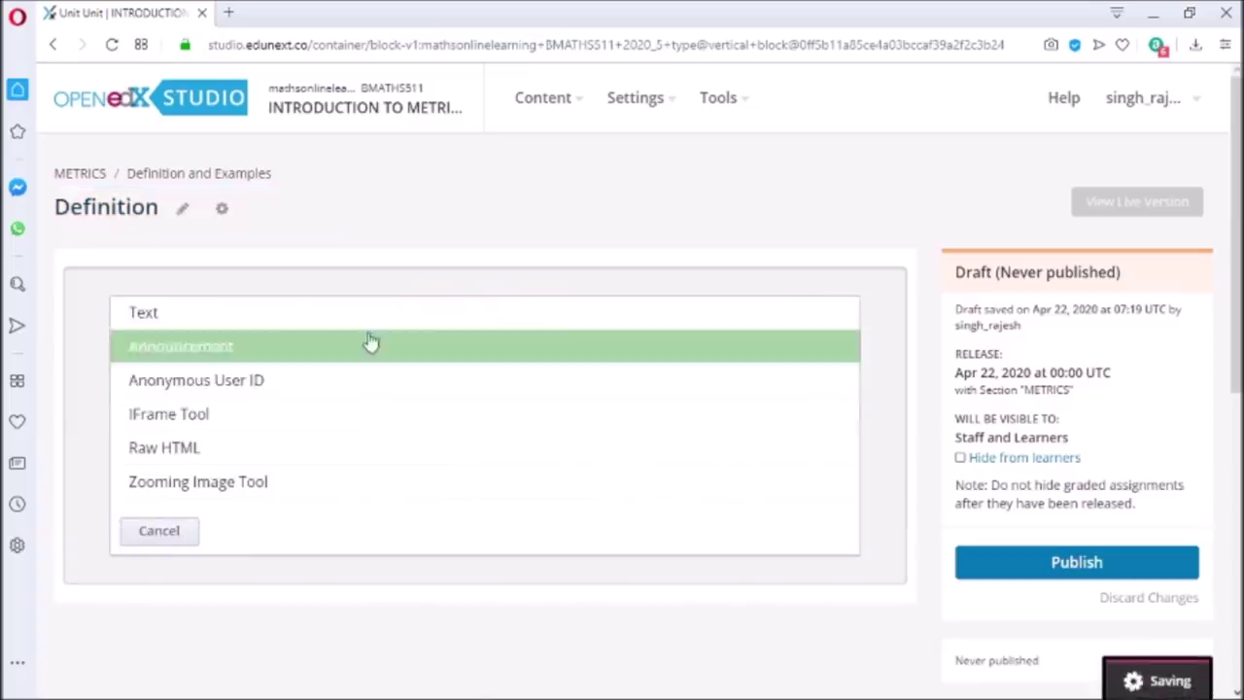
click(368, 326)
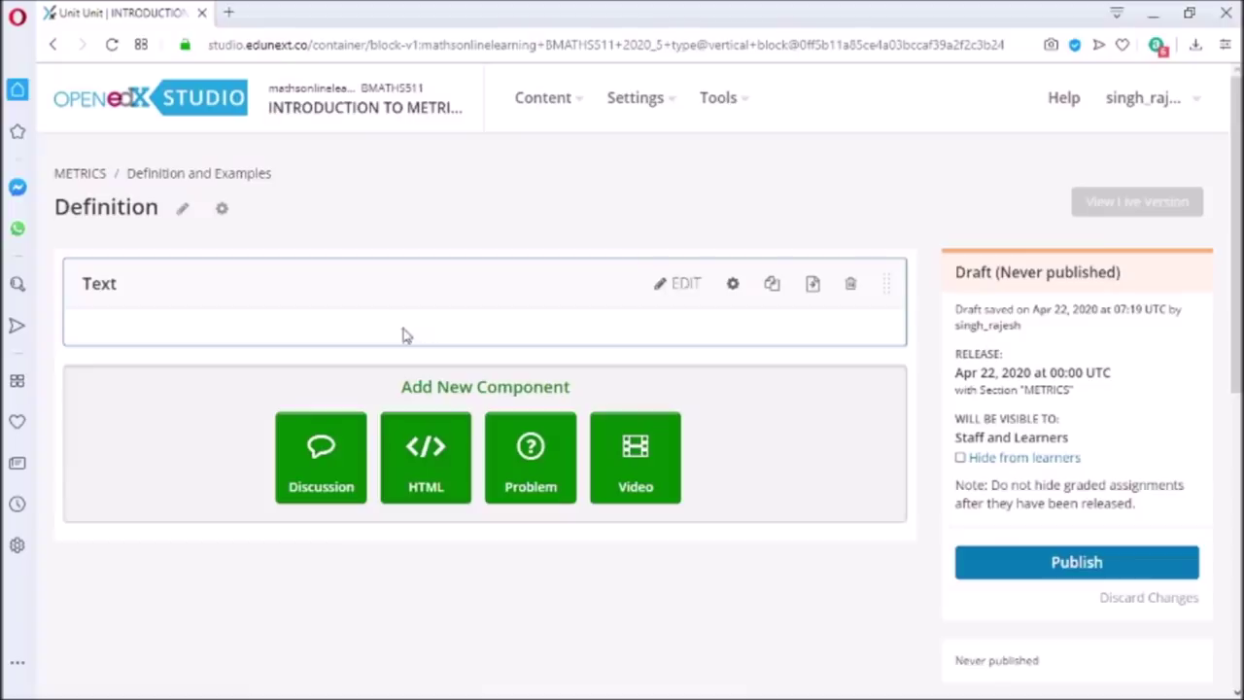
click(678, 284)
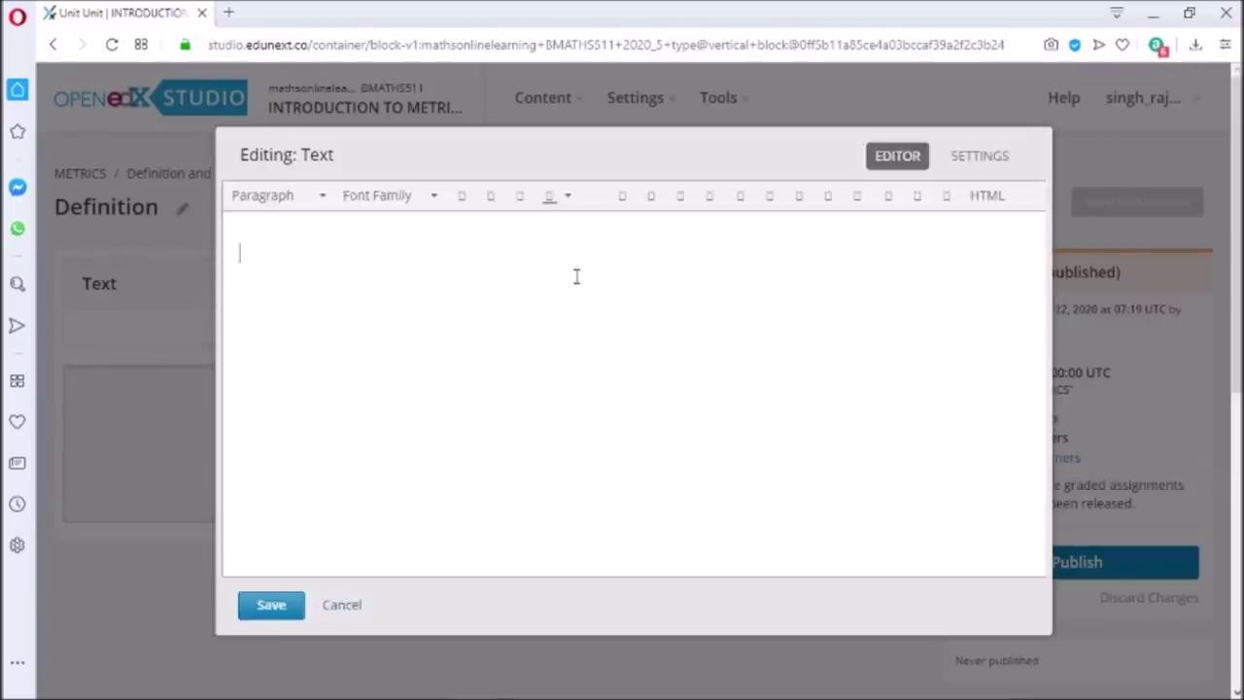
text(A metric)
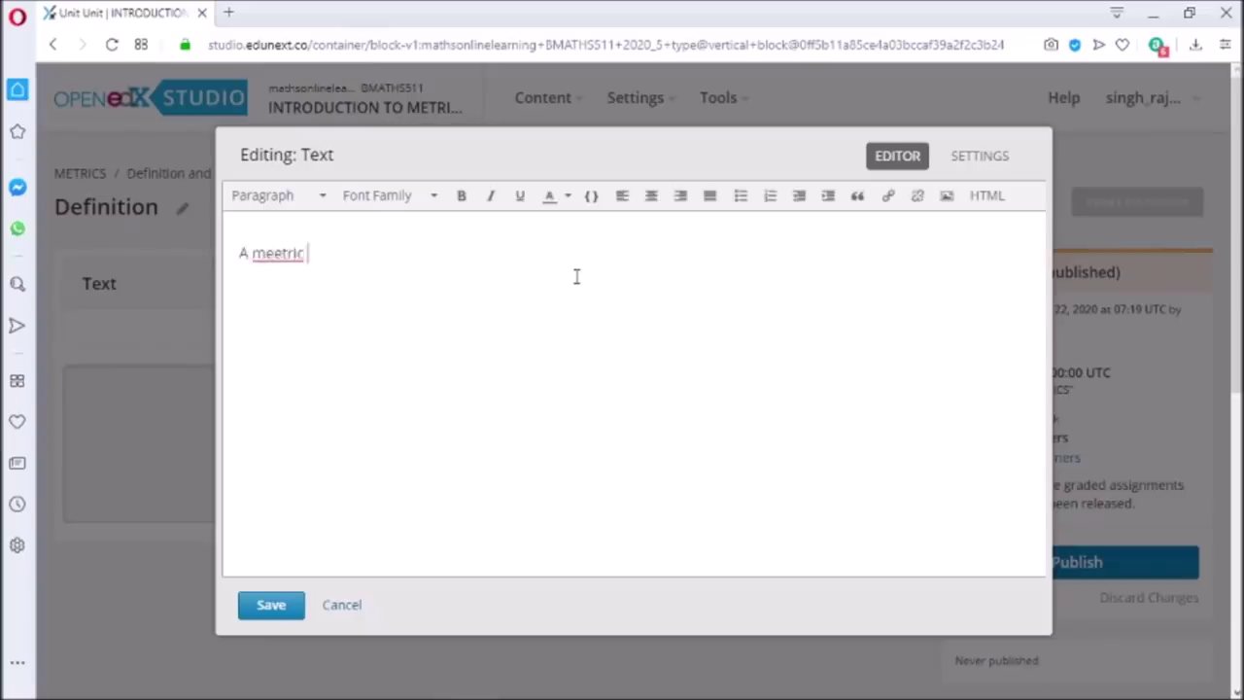
key(BackSpace)
key(BackSpace)
key(BackSpace)
key(BackSpace)
text(tric space )
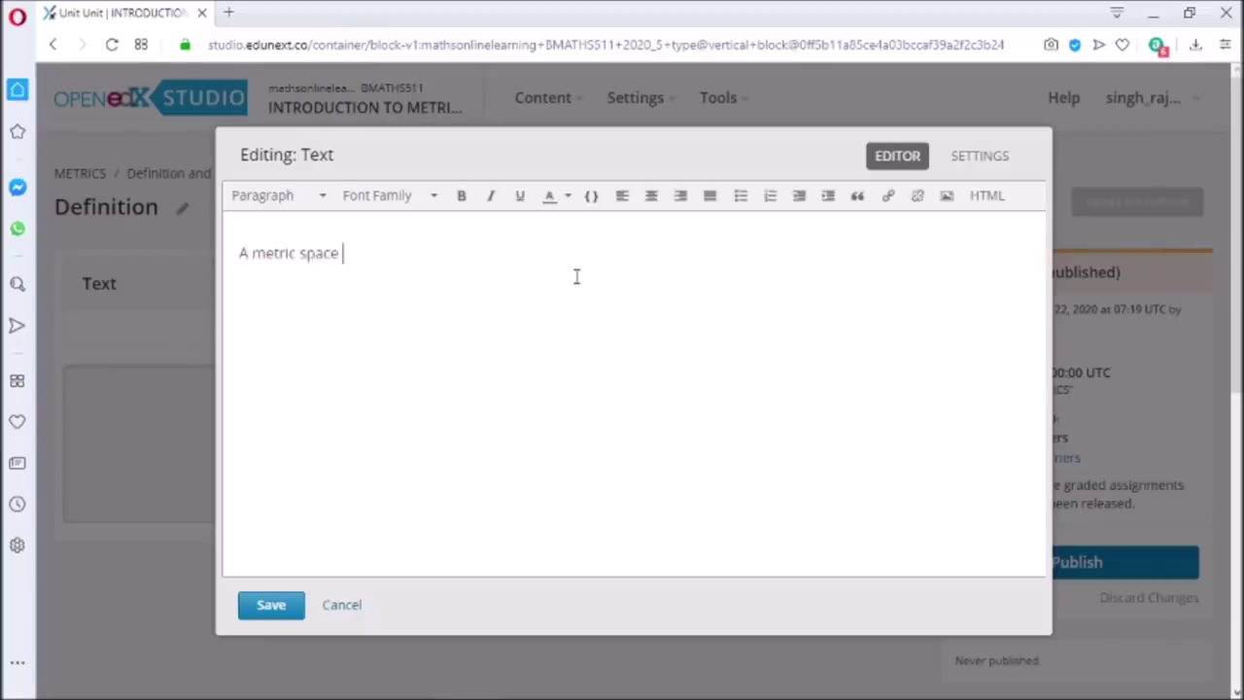
text(is so and so.)
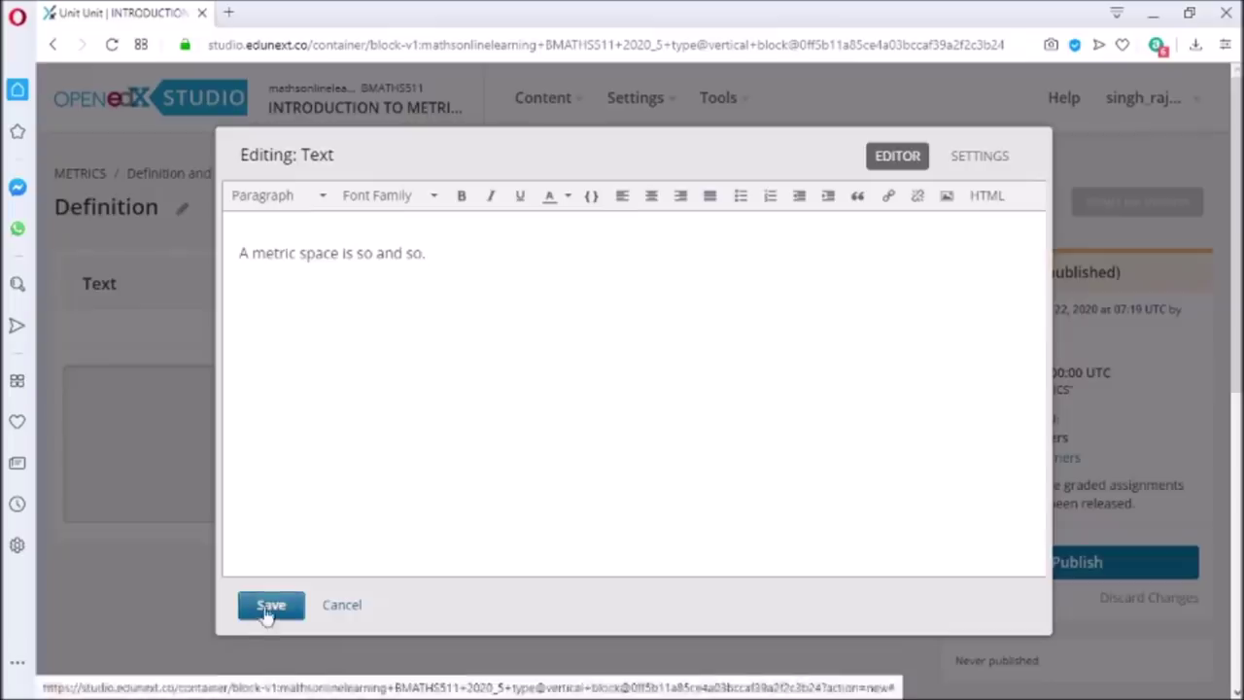
click(264, 604)
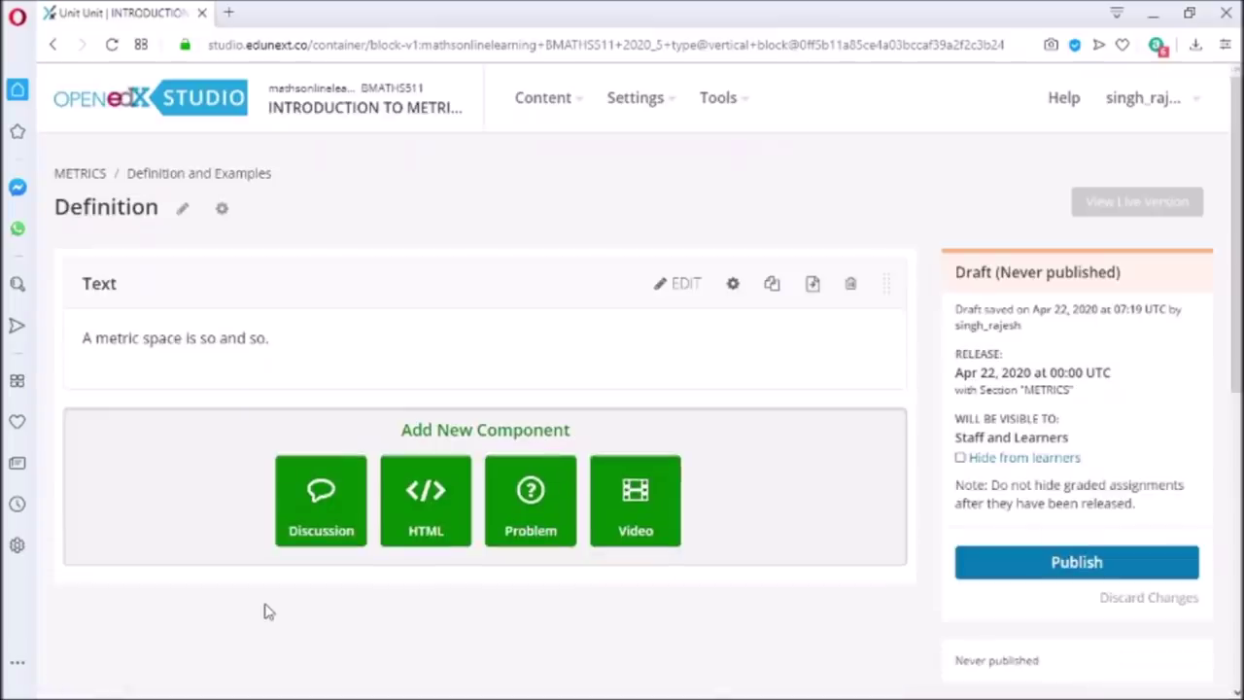
- Add a Video component and rename its display name to 'Introductory Video'
click(660, 496)
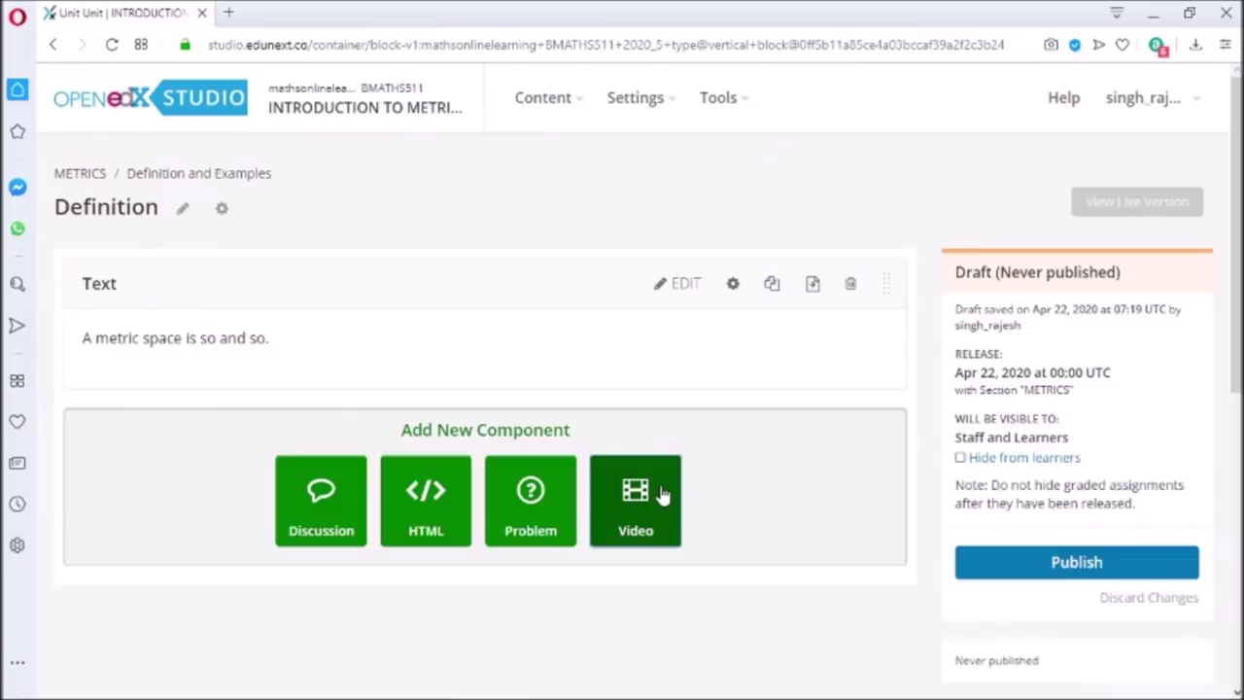
scroll(908, 458, down, 3)
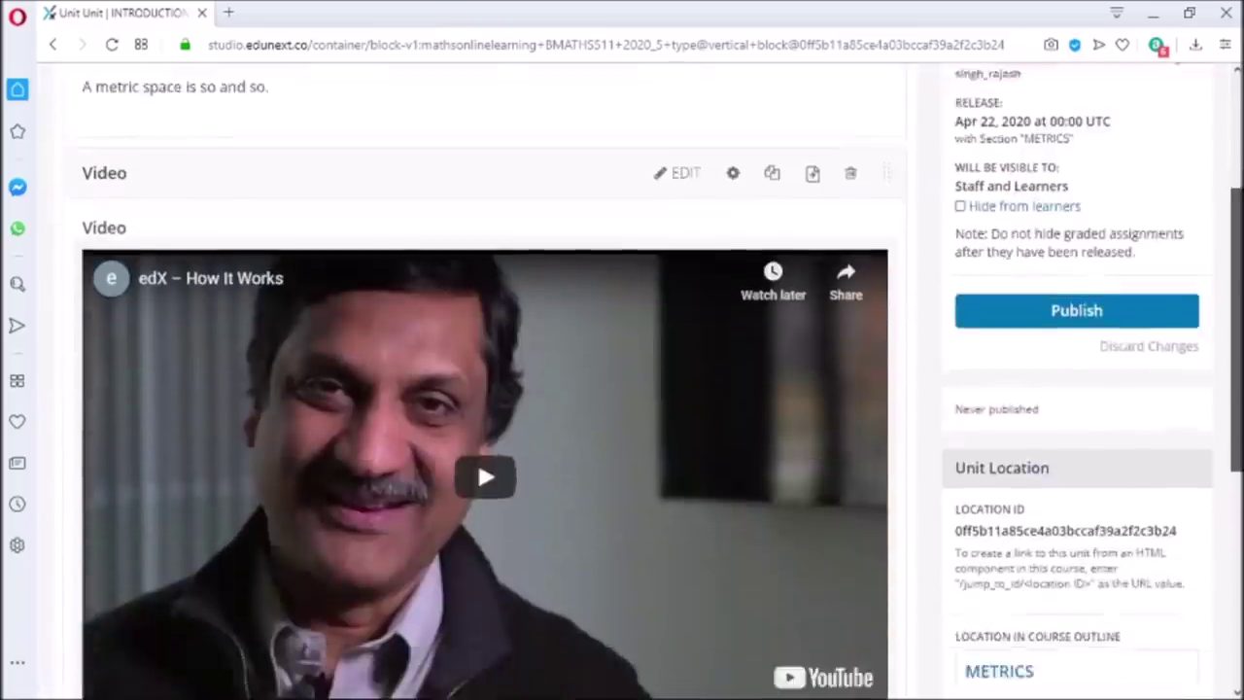
scroll(664, 146, up, 2)
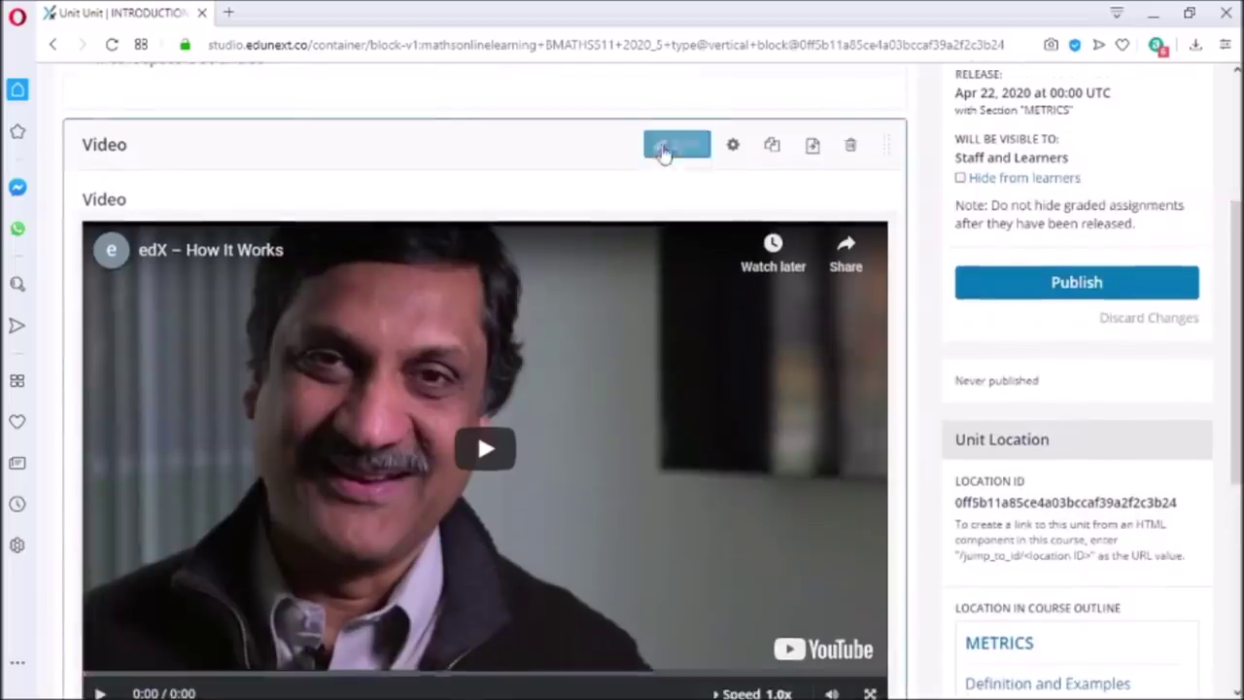
click(664, 146)
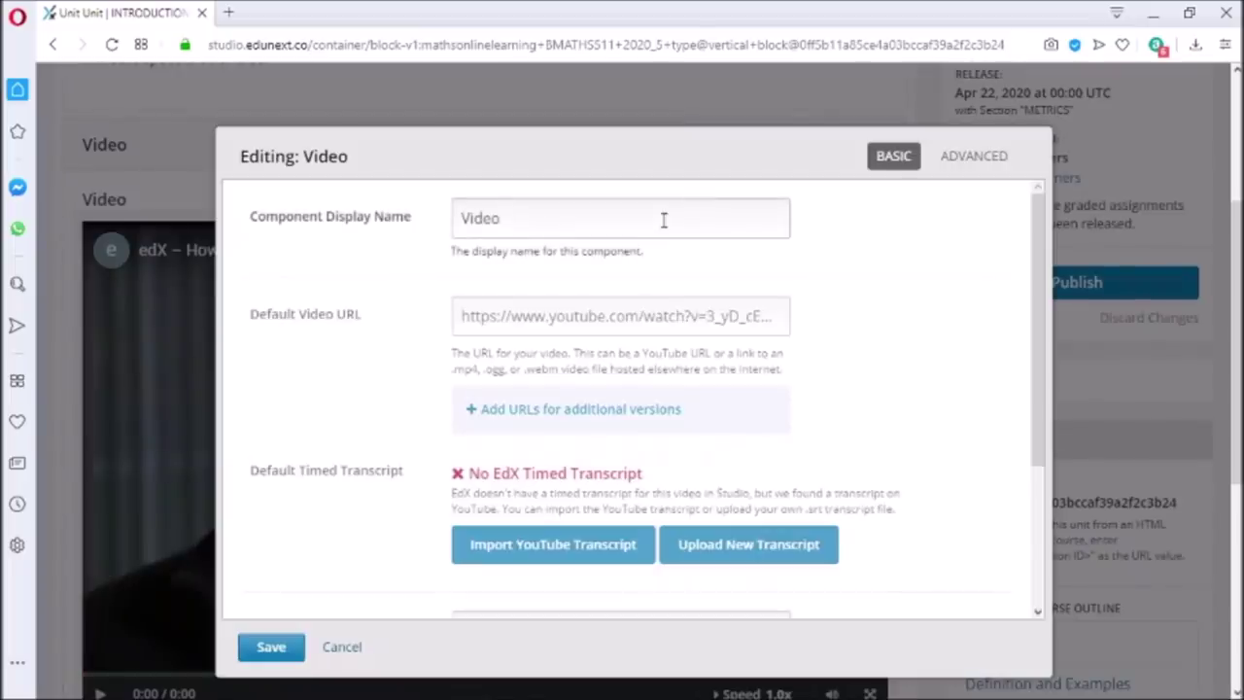
key(BackSpace)
key(BackSpace)
key(BackSpace)
key(BackSpace)
key(BackSpace)
text(Introductory)
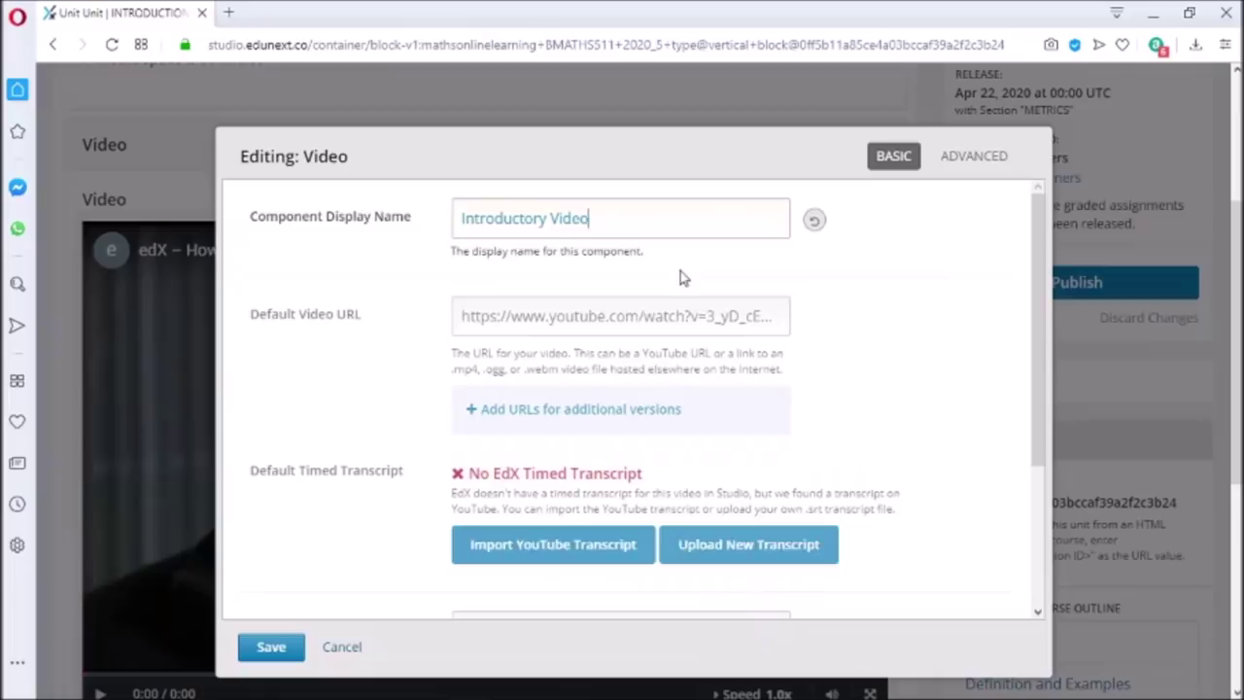
click(688, 307)
text(https://youtu.be/eZKWQCtHbqo)
scroll(688, 307, down, 1)
key(ctrl+a)
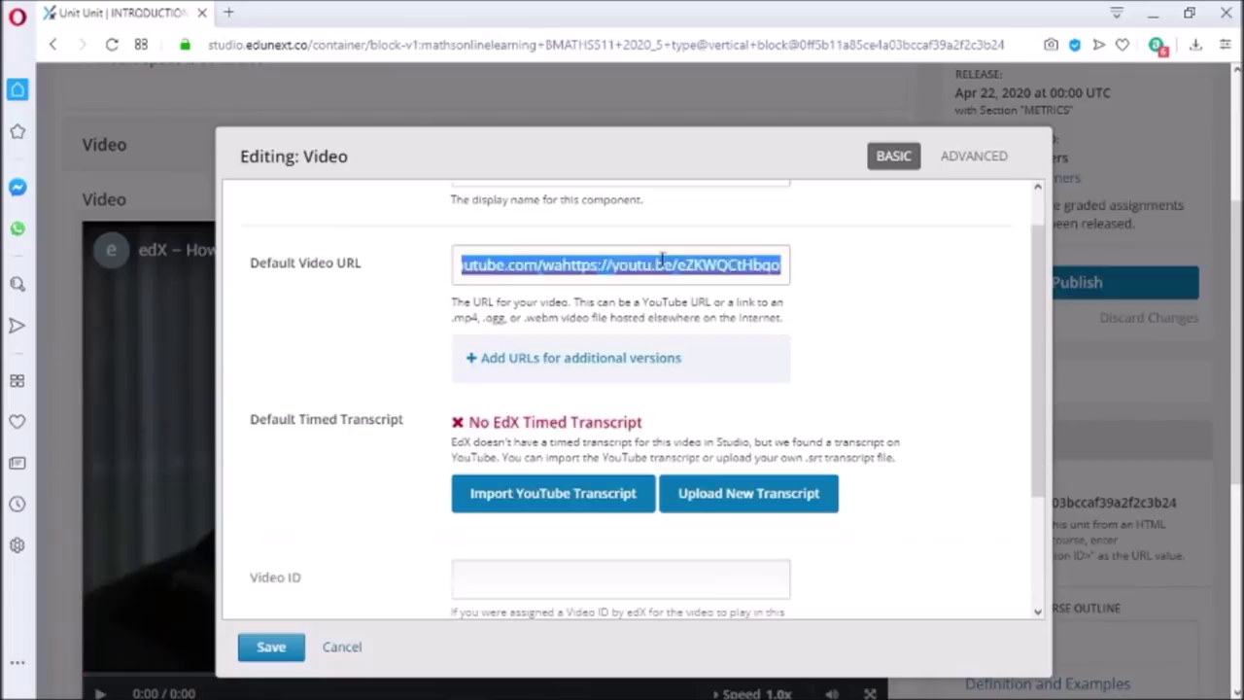
key(BackSpace)
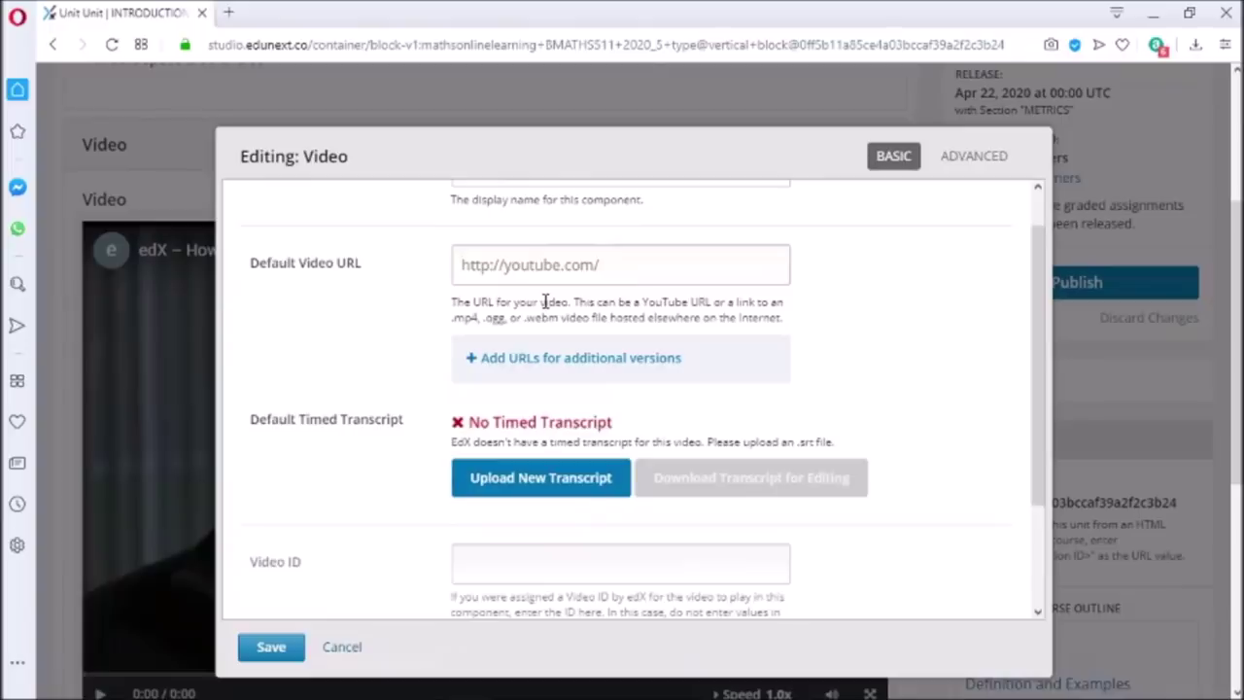
text(https://youtu.be/eZKWQCtHbqo)
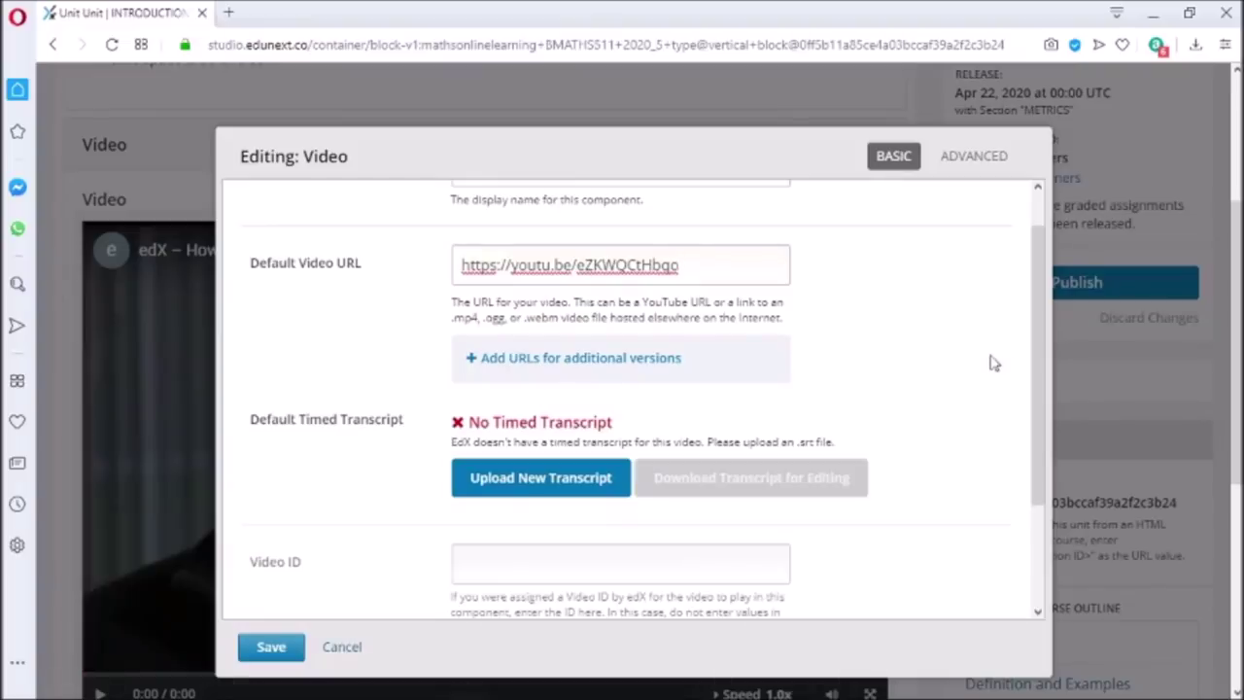
drag(1034, 368, 1058, 482)
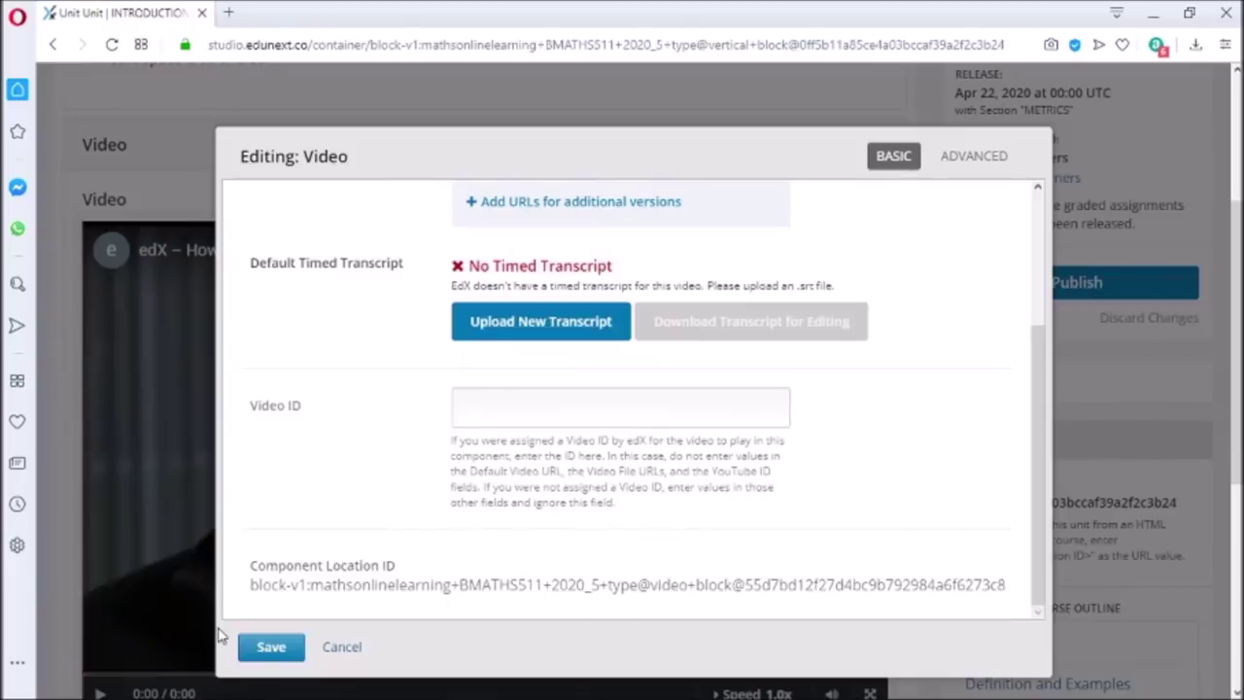
- Save the Introductory Video component with its new link
click(262, 647)
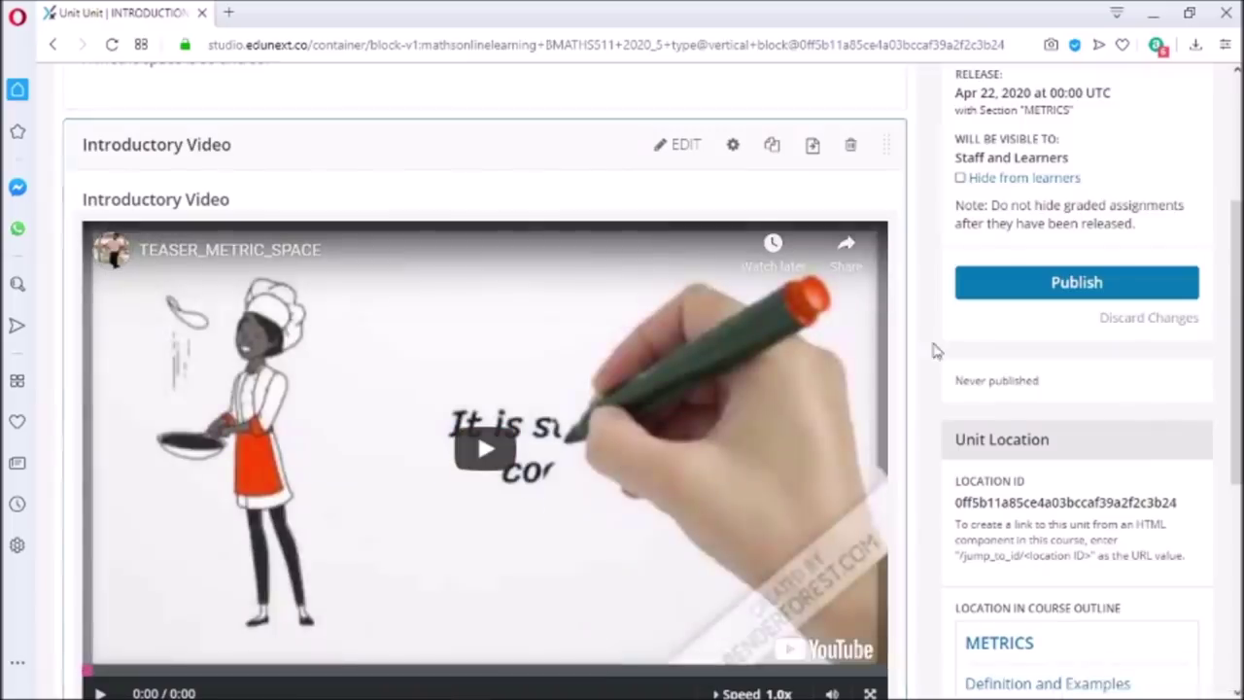
scroll(933, 347, up, 3)
scroll(622, 381, down, 3)
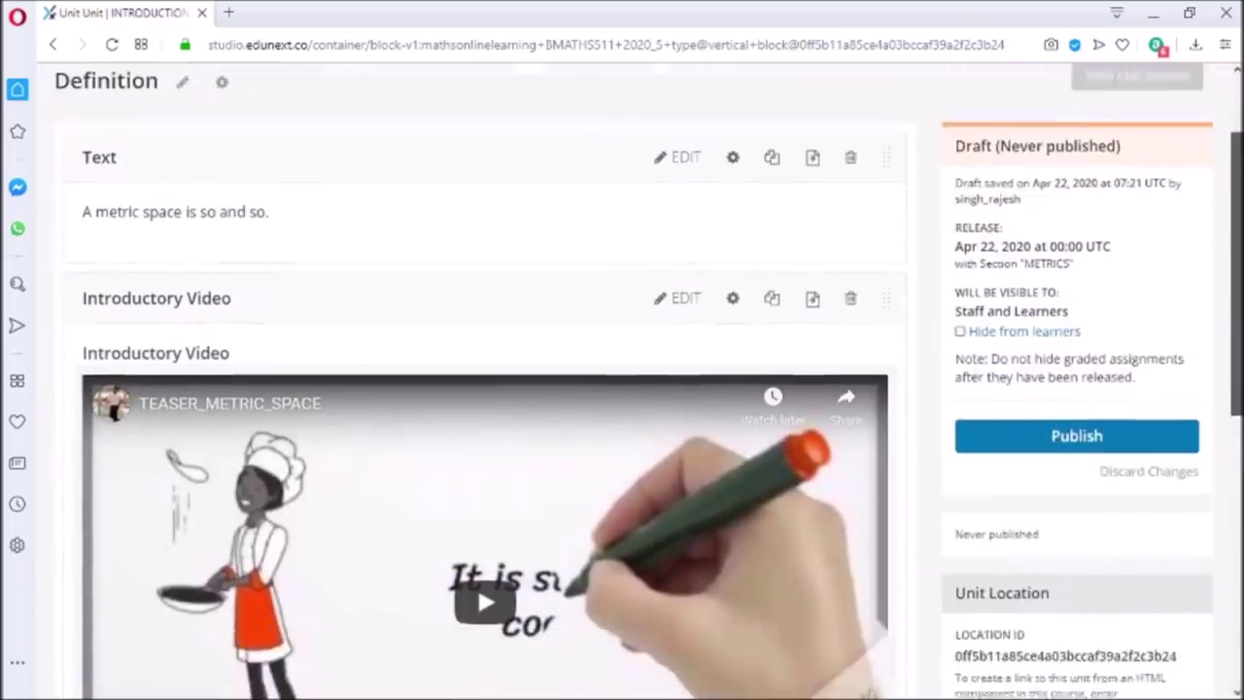
- Start a new Problem component and bring up the Common Problem Types list
scroll(622, 381, down, 3)
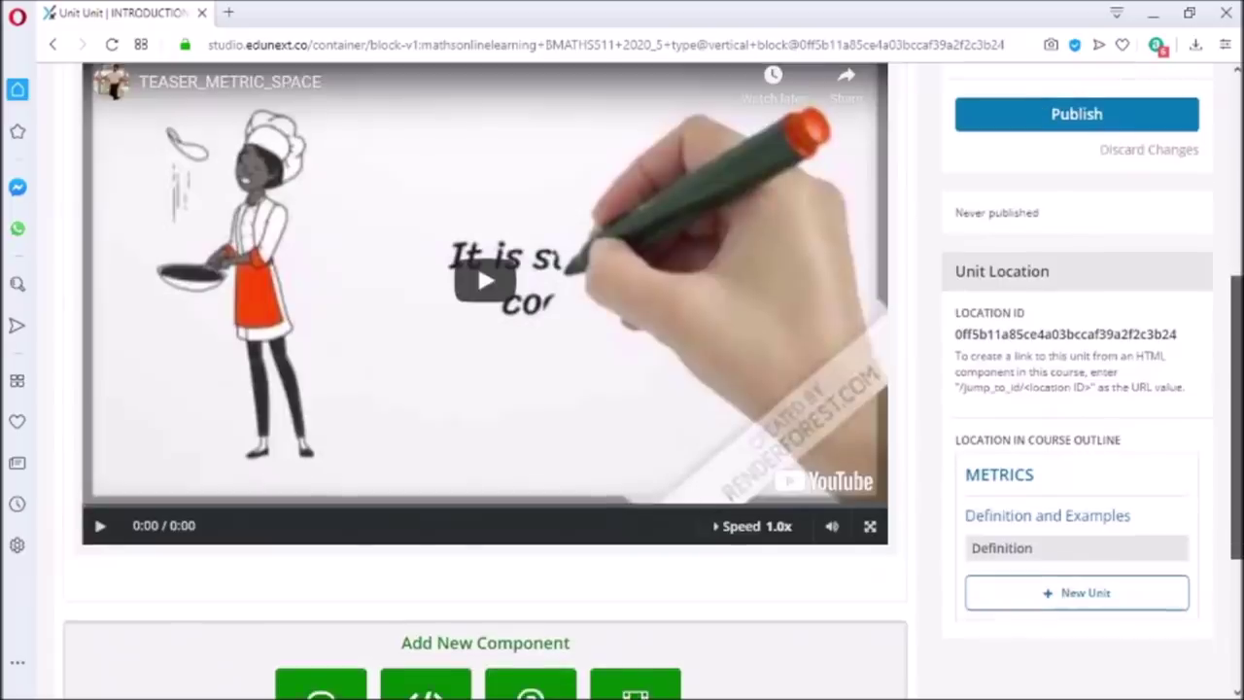
scroll(722, 476, down, 2)
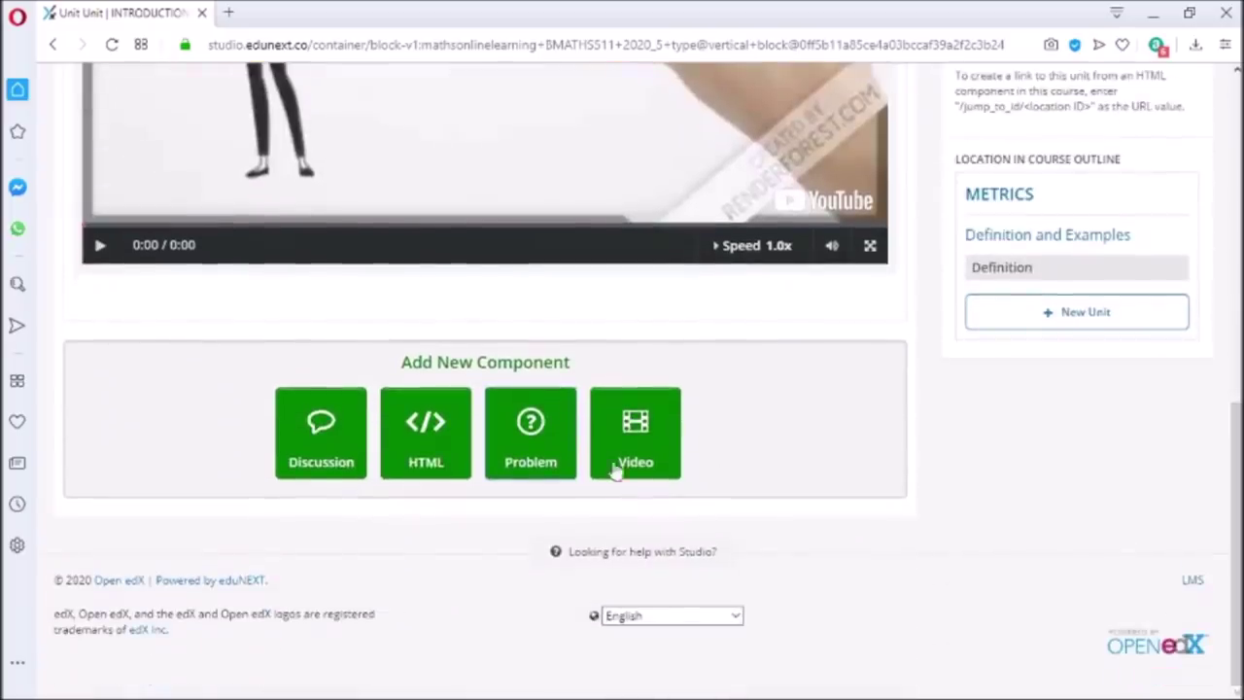
click(552, 456)
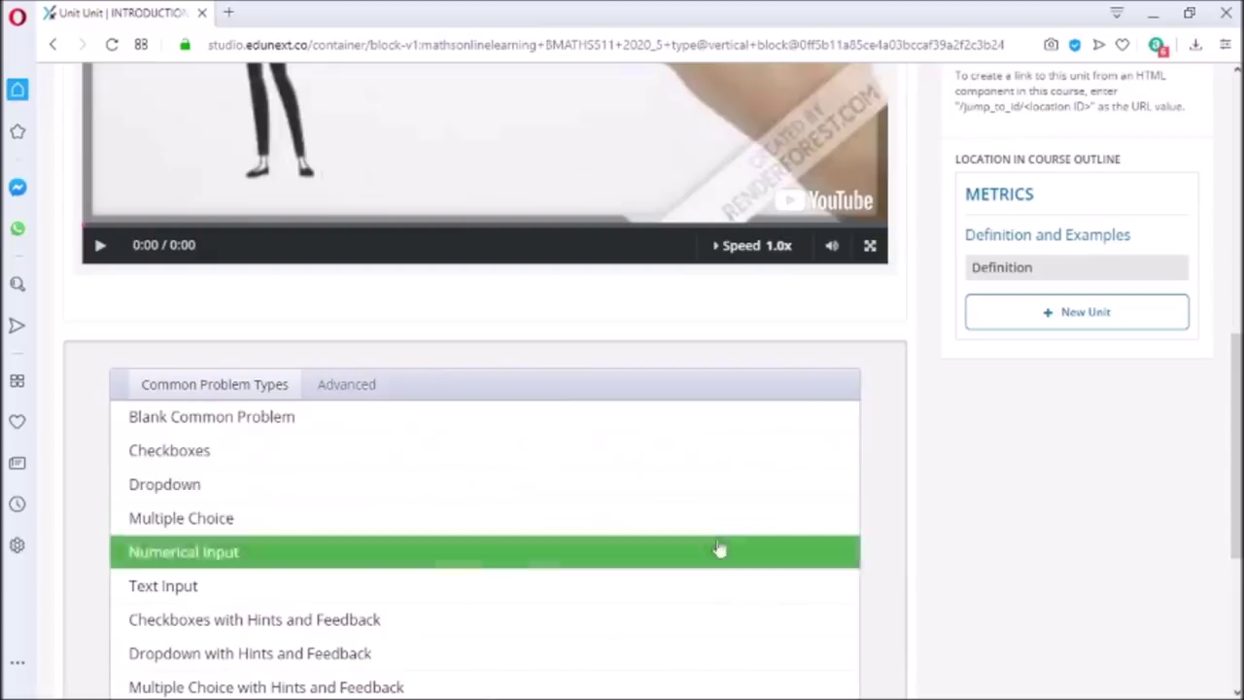
scroll(1235, 481, down, 3)
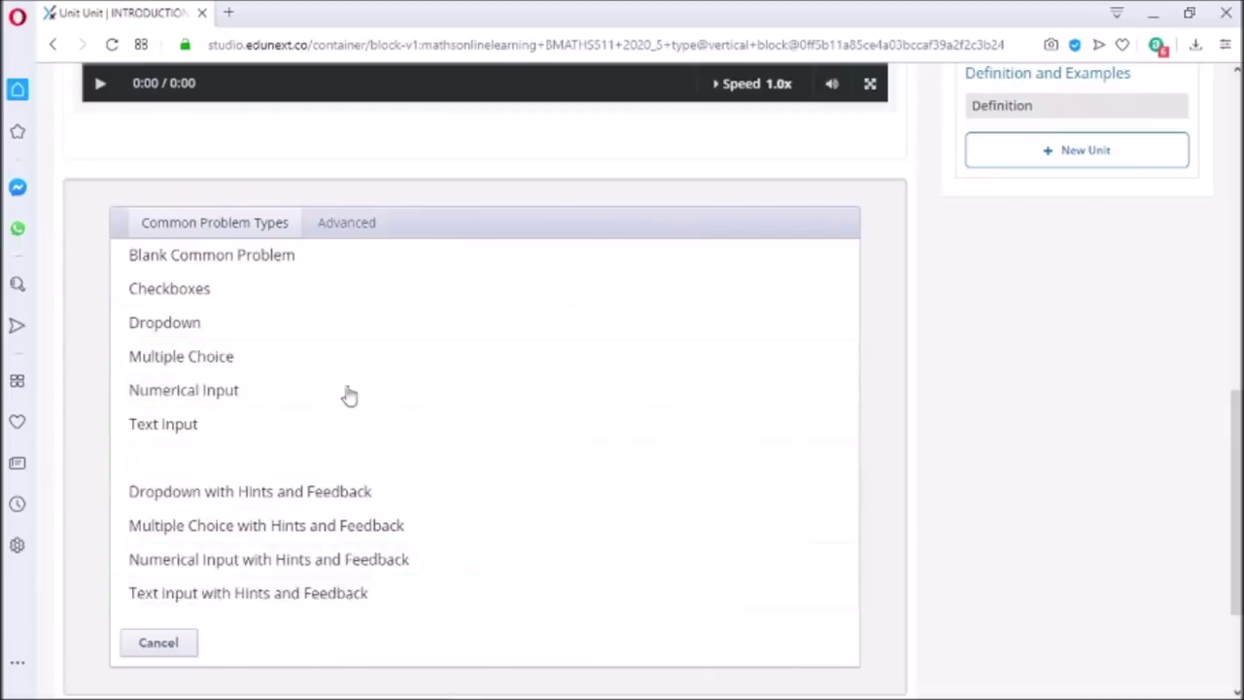
- Add a Checkboxes problem and change its display name to ASSIGNMENT in Settings
click(317, 304)
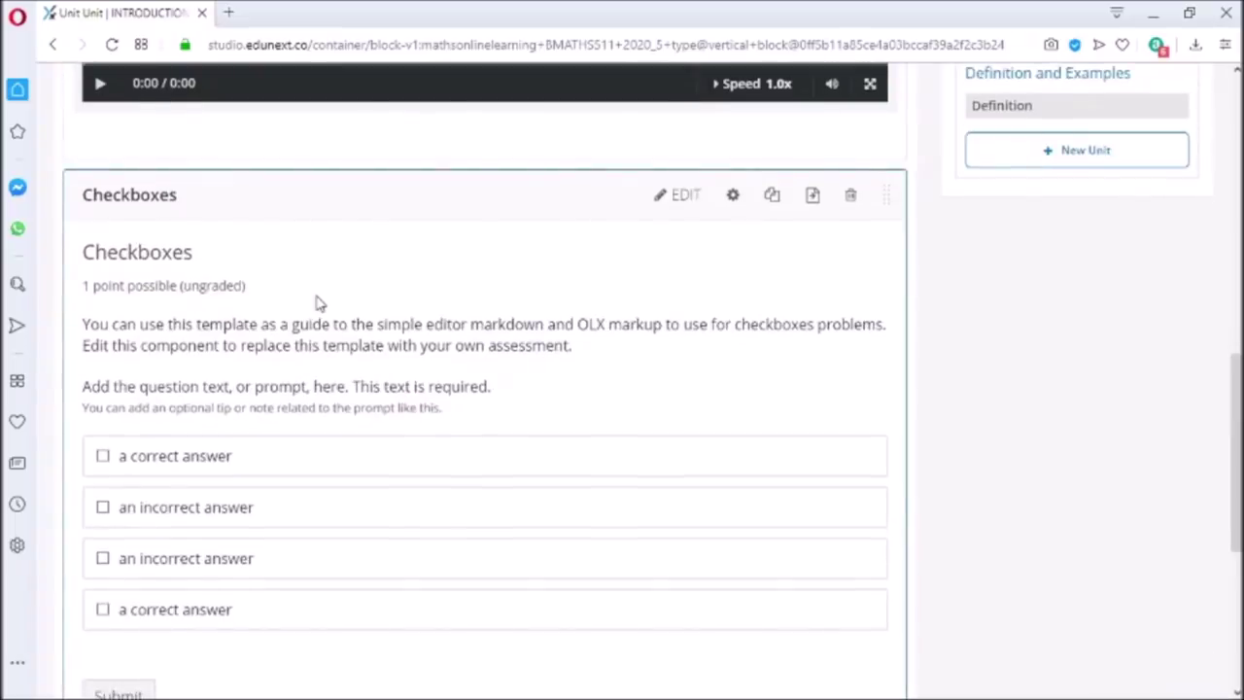
click(664, 198)
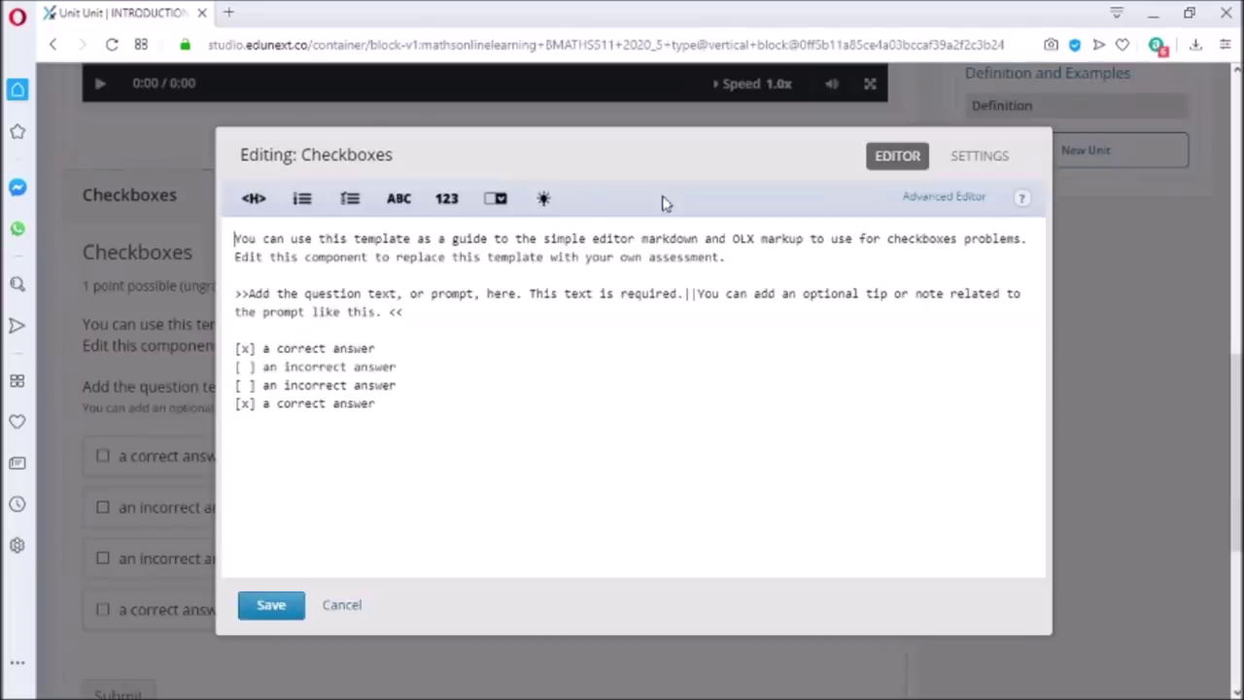
click(975, 157)
drag(654, 213, 453, 233)
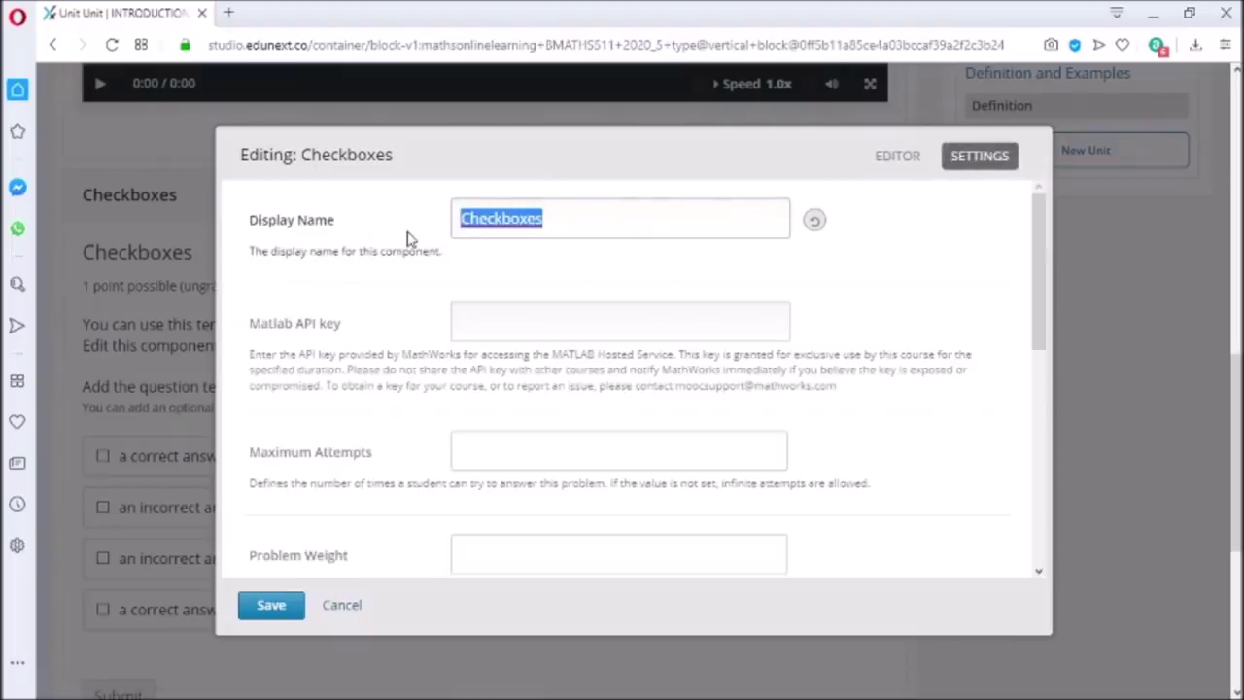
key(BackSpace)
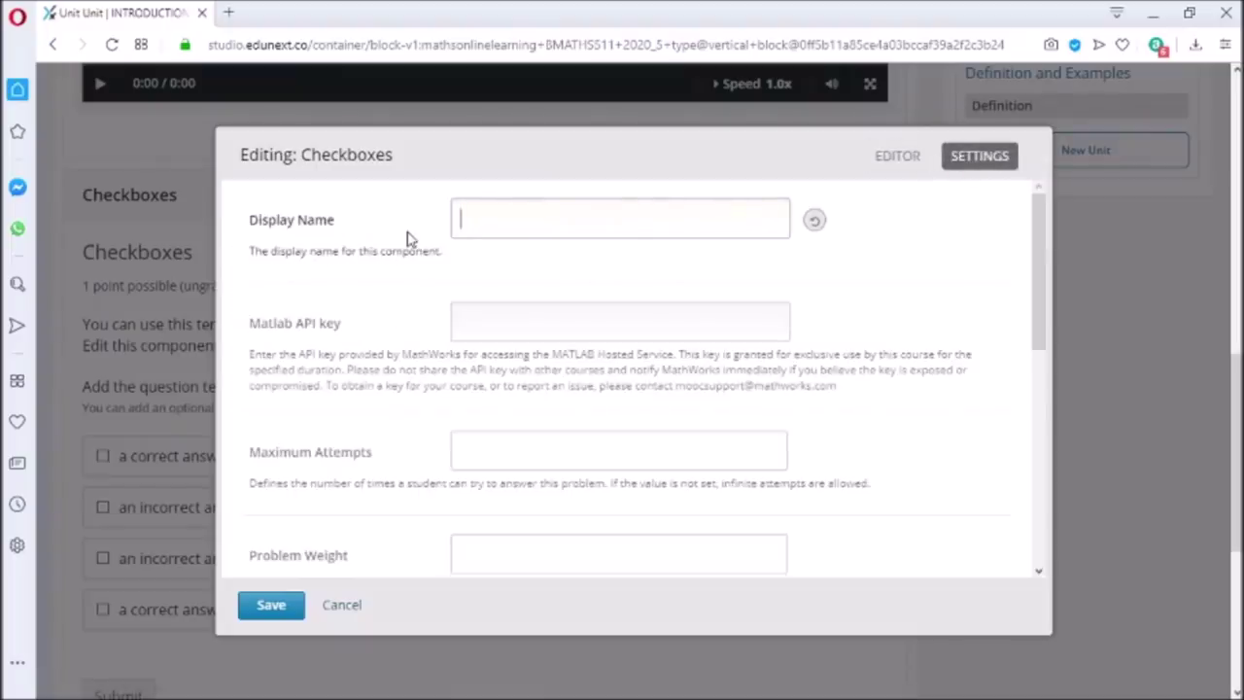
text(ASSIGNMENT 1)
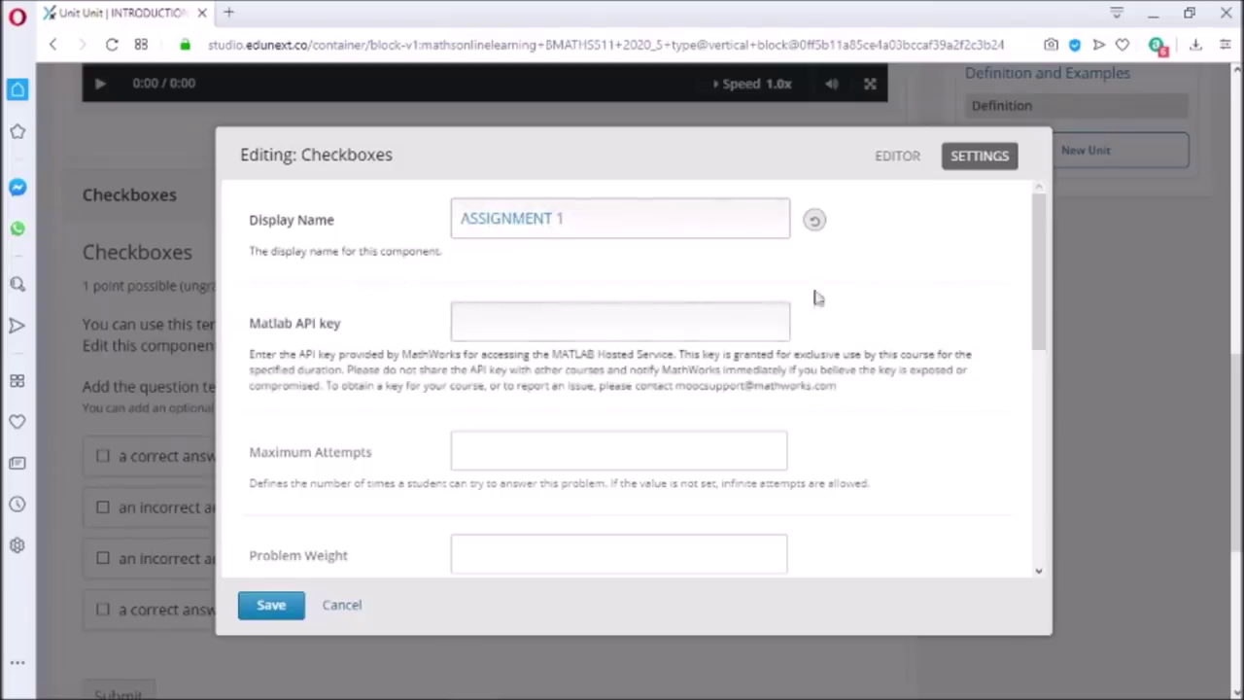
- Set the problem's Maximum Attempts to 2 and Problem Weight to 10
drag(1039, 292, 1048, 355)
click(667, 311)
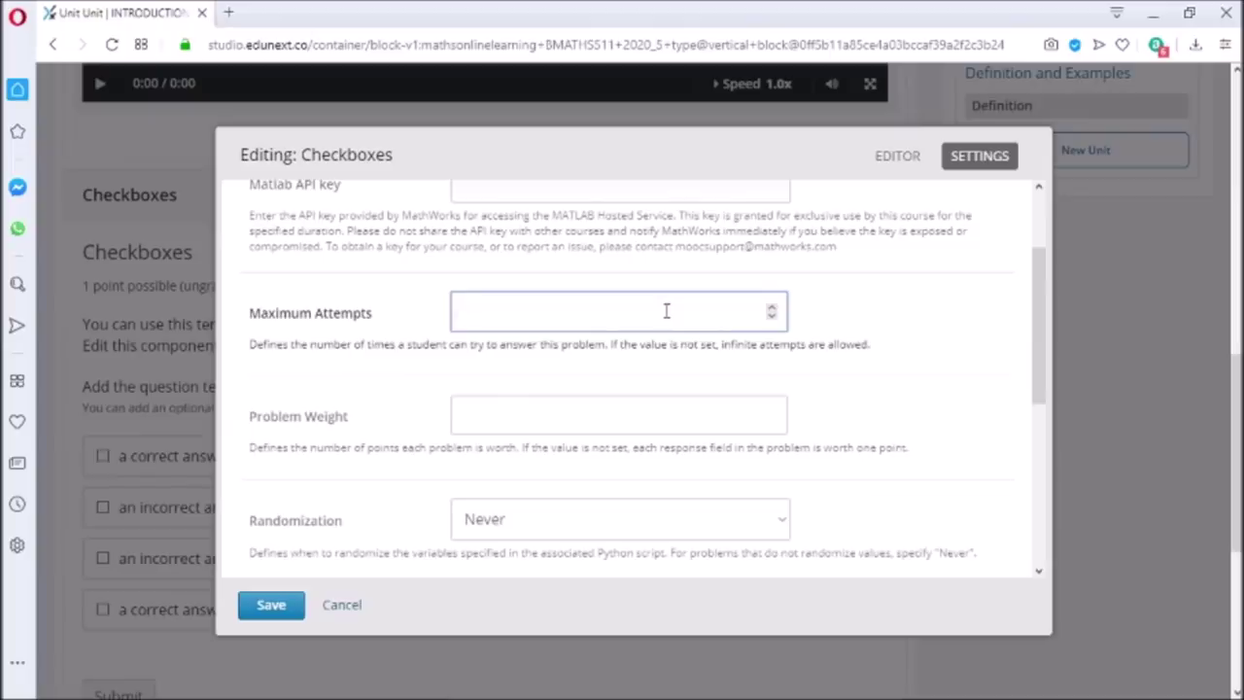
text(2)
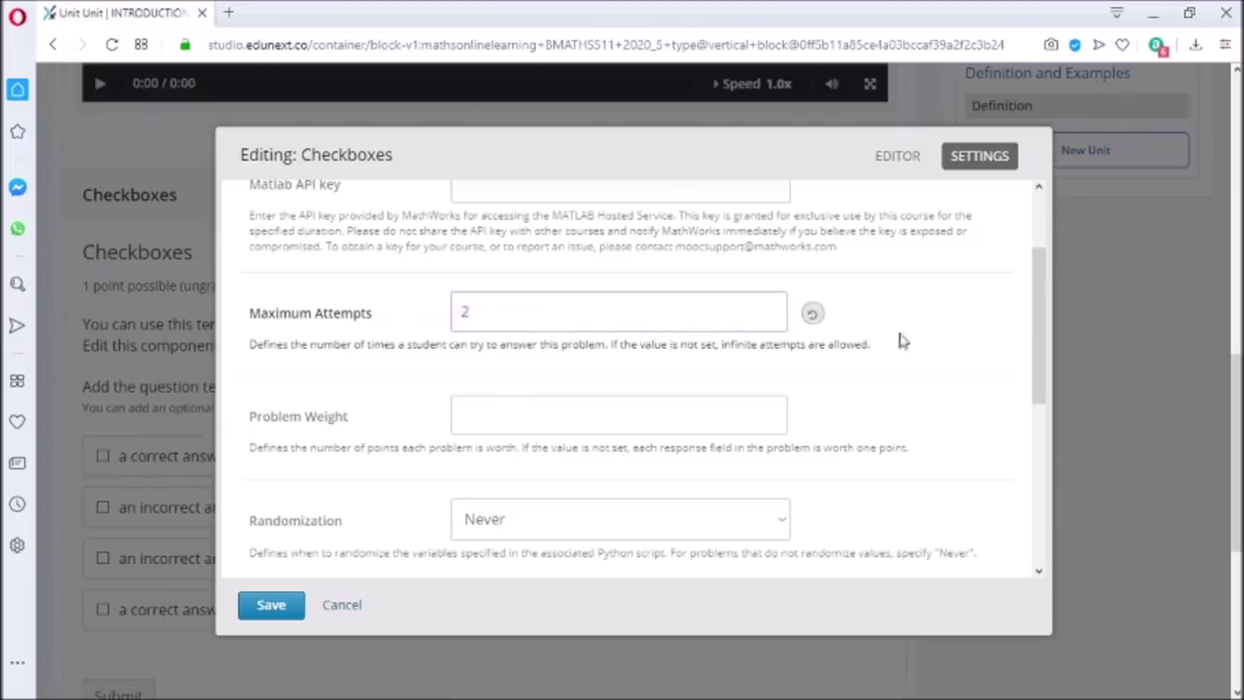
drag(1055, 347, 1048, 384)
click(642, 331)
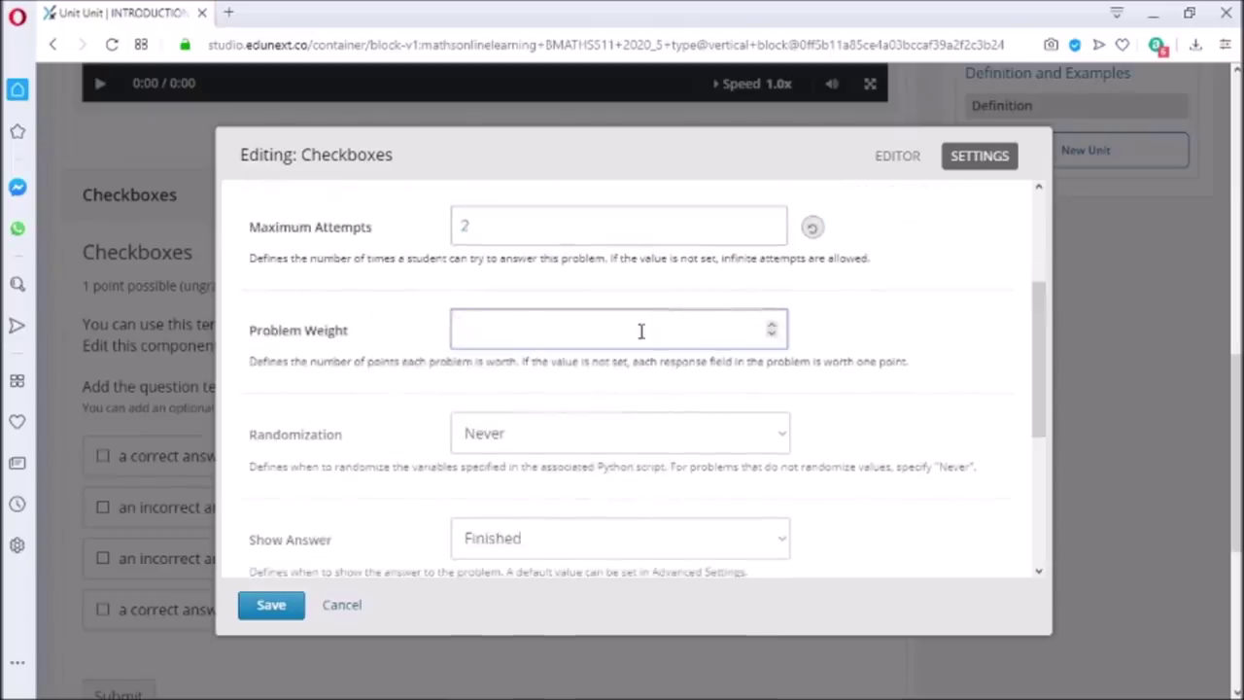
click(671, 226)
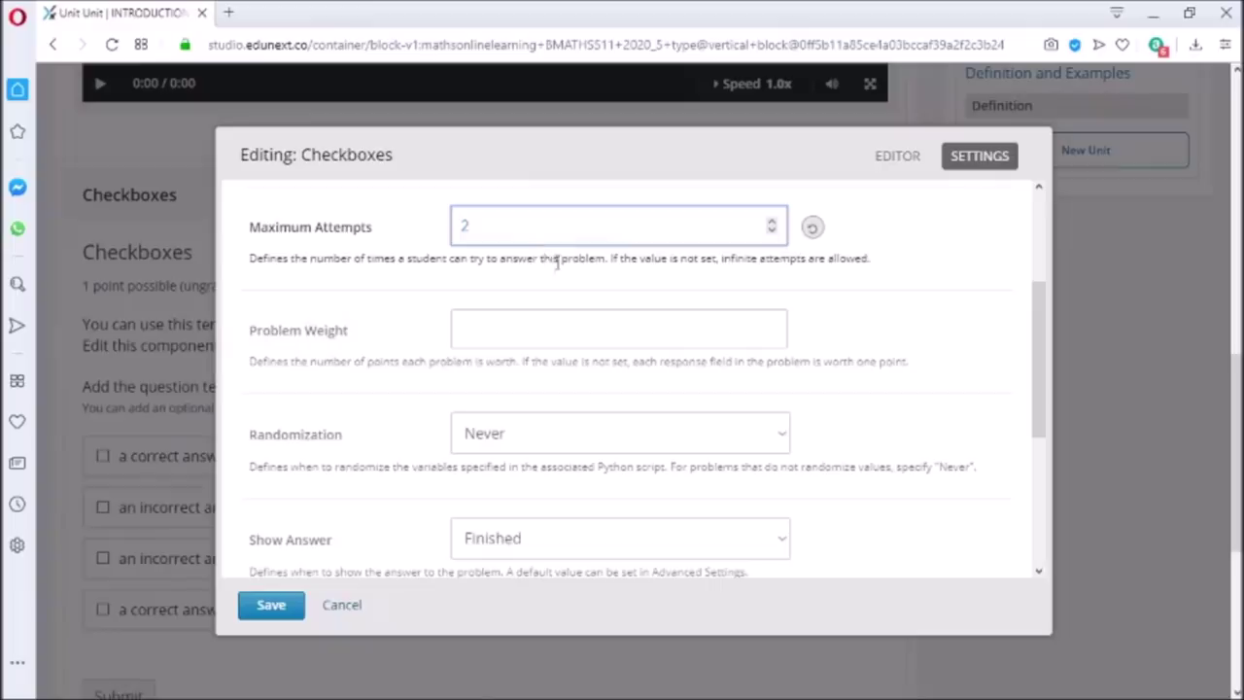
click(612, 330)
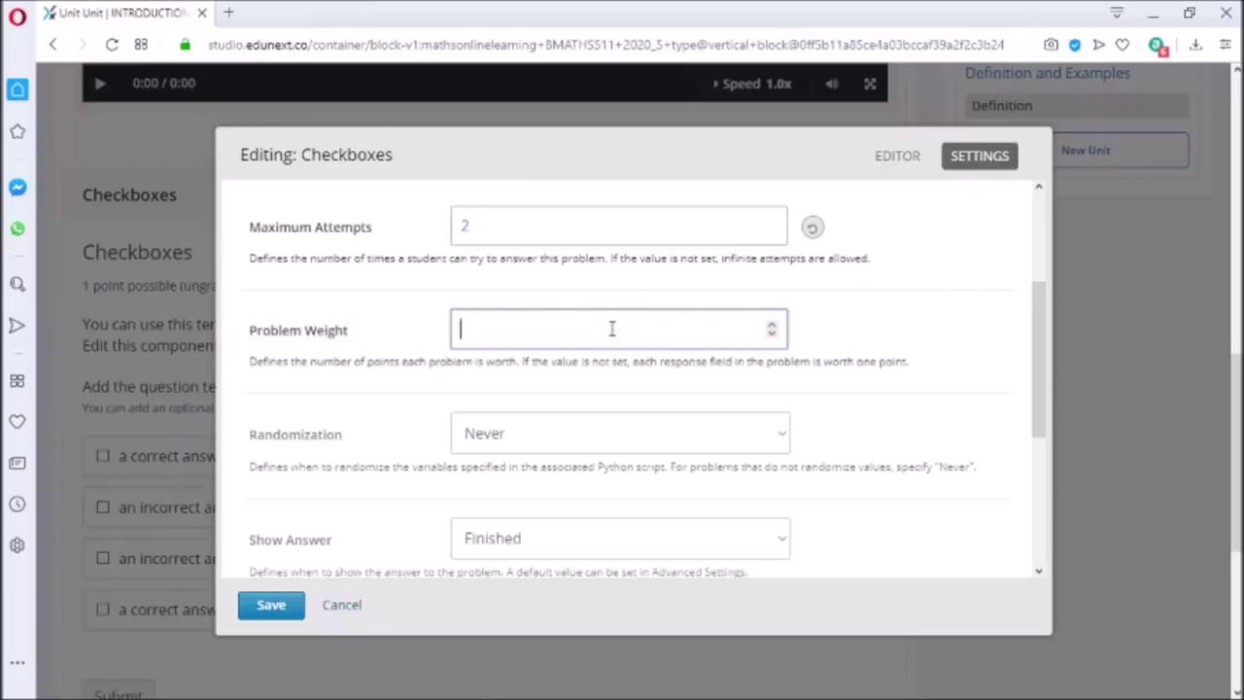
text(10)
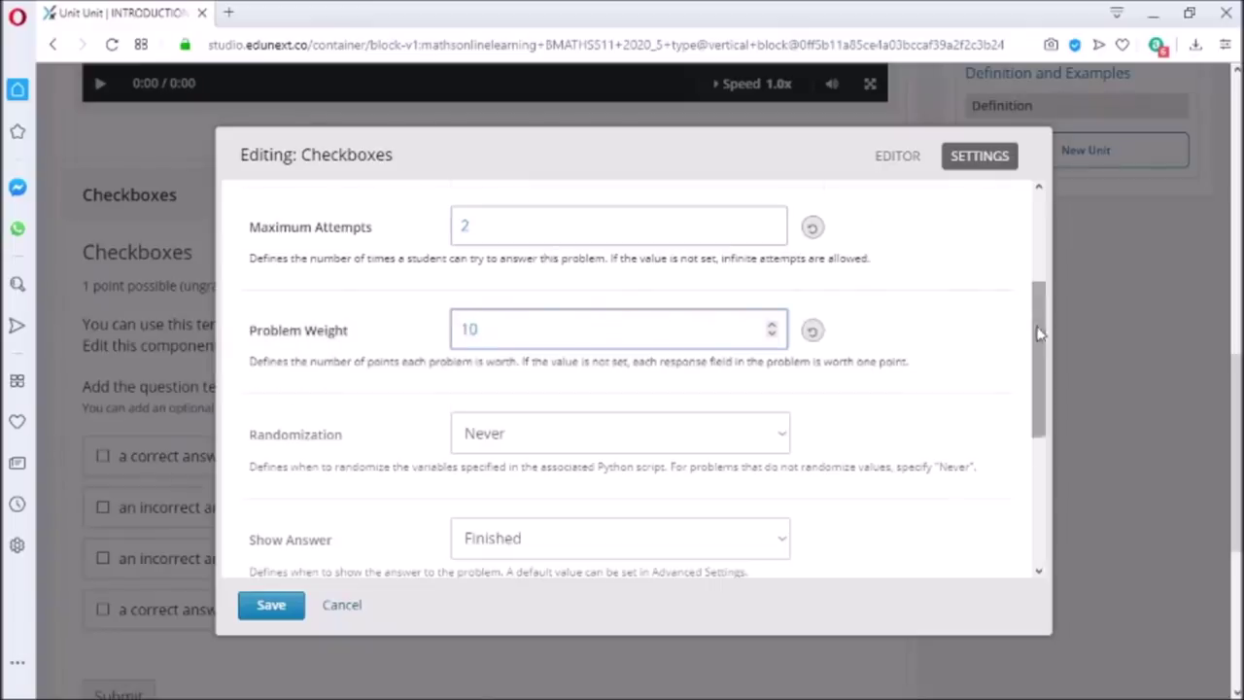
scroll(928, 336, down, 1)
click(470, 270)
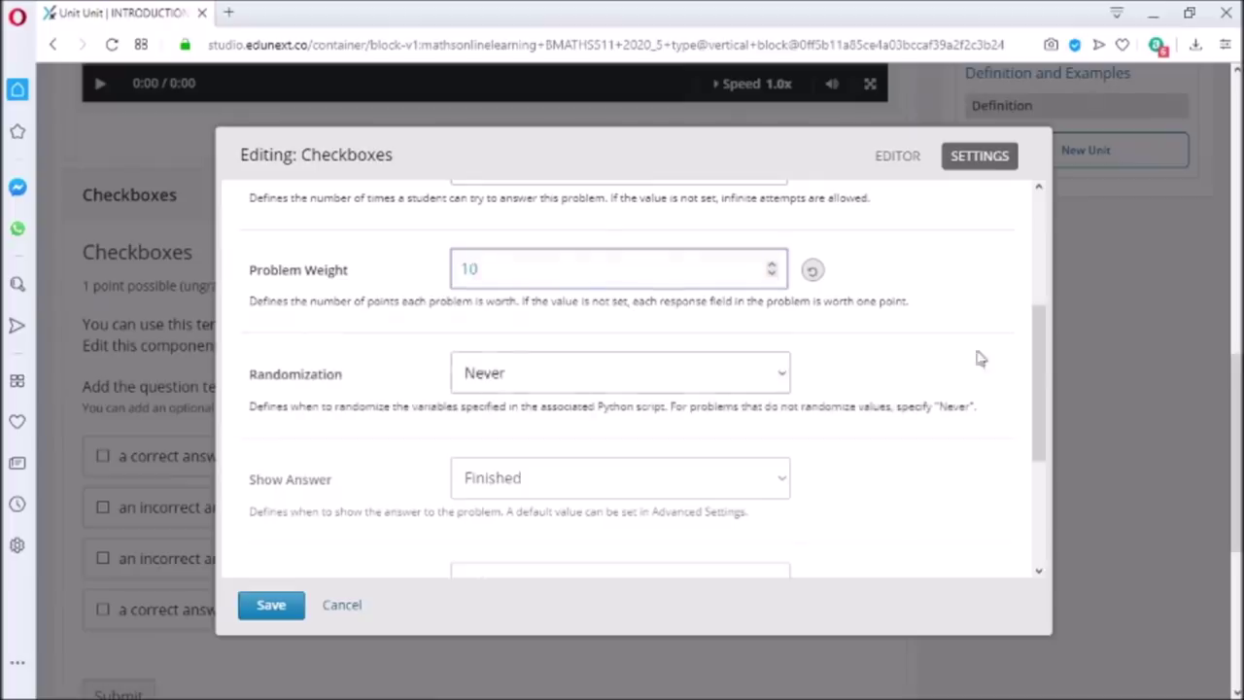
drag(1039, 371, 844, 530)
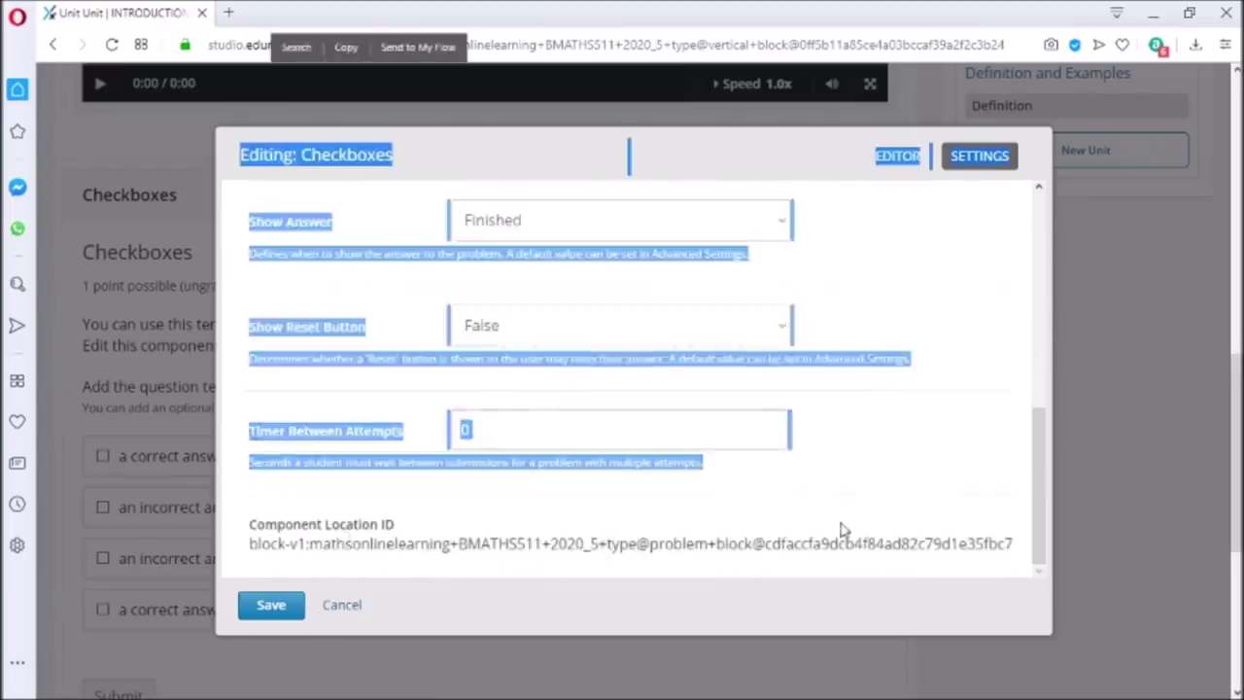
click(844, 530)
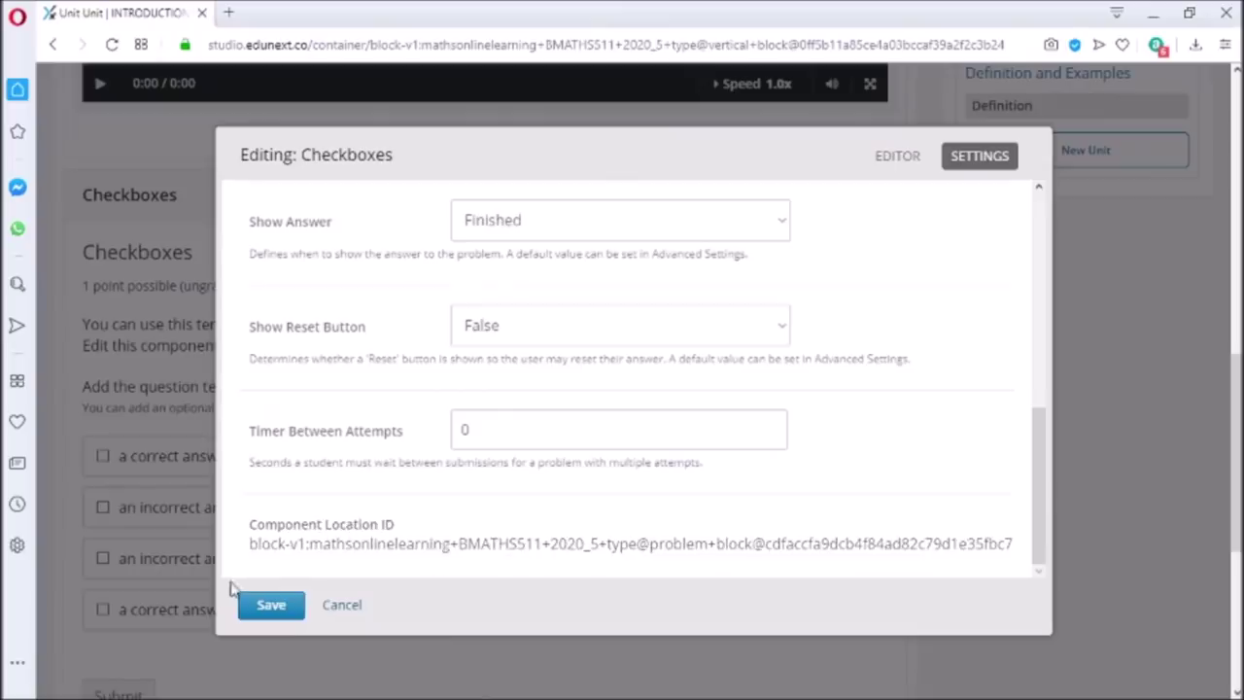
- Save the settings, reopen ASSIGNMENT 1, and add a QUESTION 1 heading
click(288, 617)
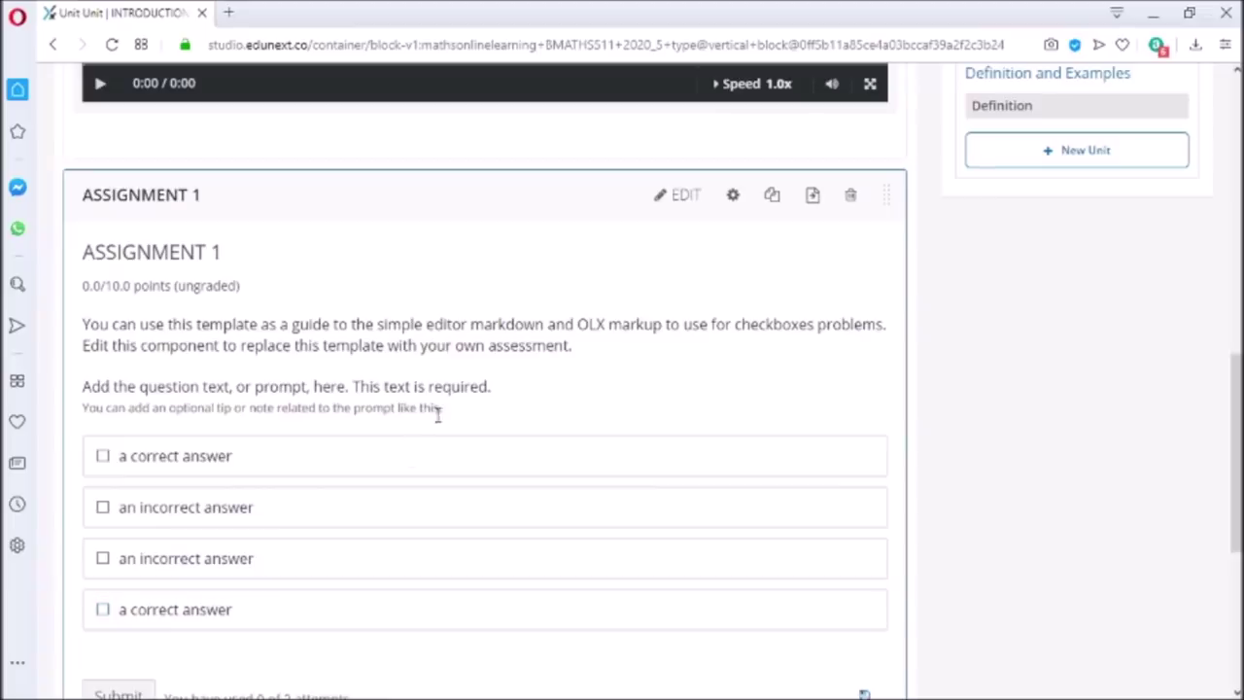
click(657, 206)
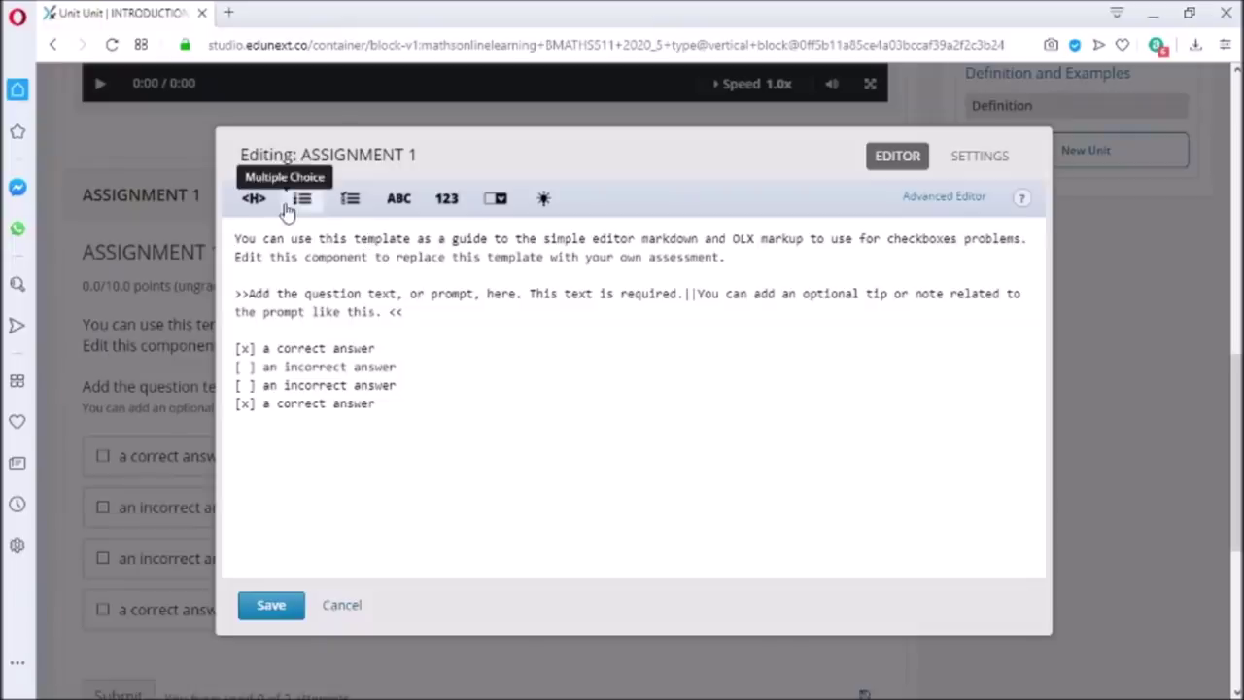
click(257, 208)
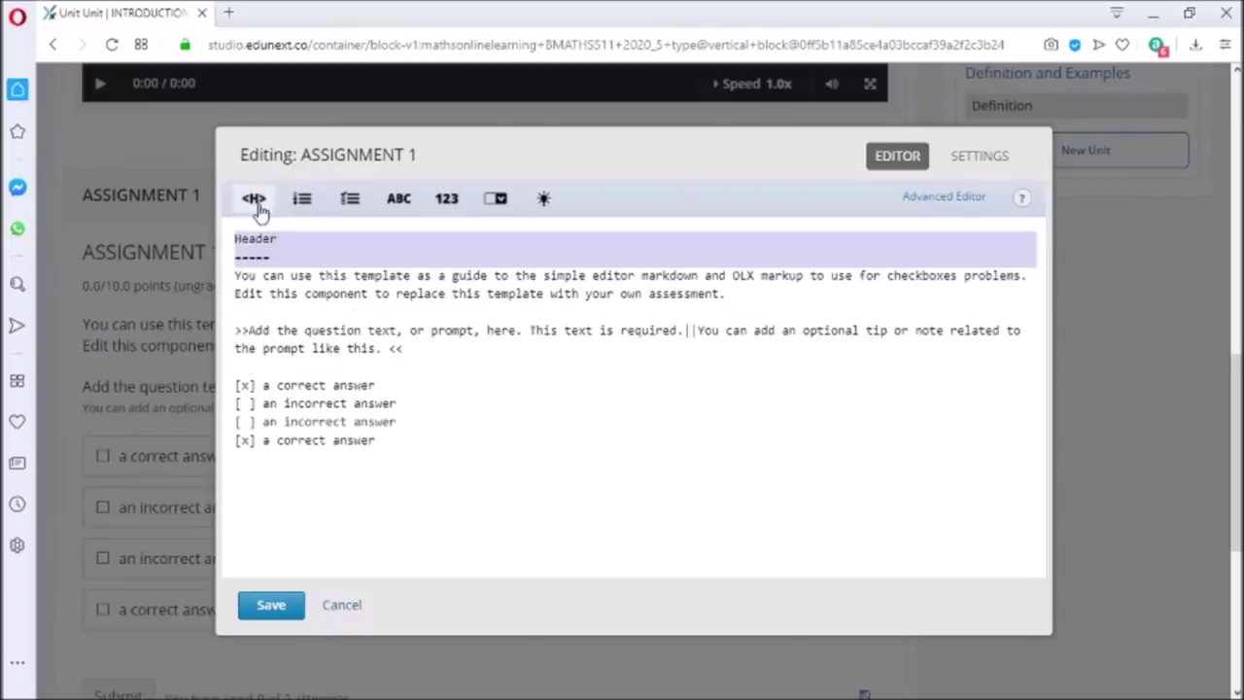
key(BackSpace)
key(BackSpace)
key(BackSpace)
key(BackSpace)
key(BackSpace)
key(BackSpace)
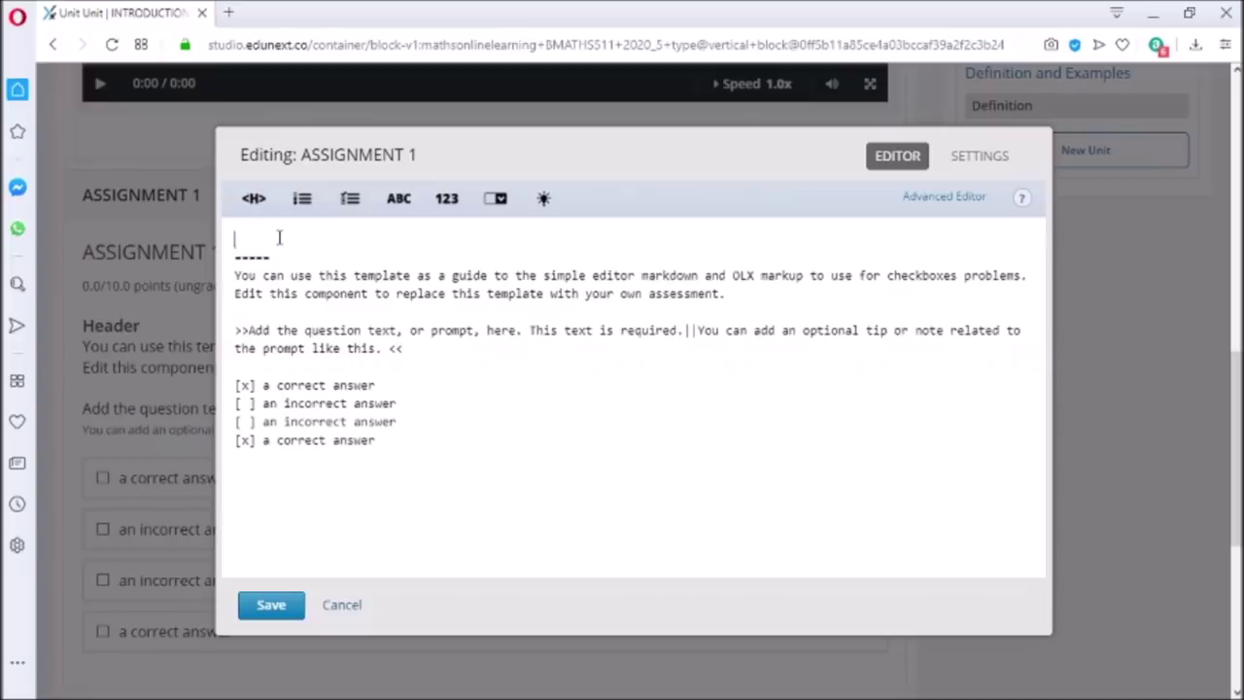
text(QUESTION 1)
click(380, 489)
- Replace the template's intro and prompt with 'What is a metric?'
drag(248, 330, 304, 330)
drag(235, 276, 596, 303)
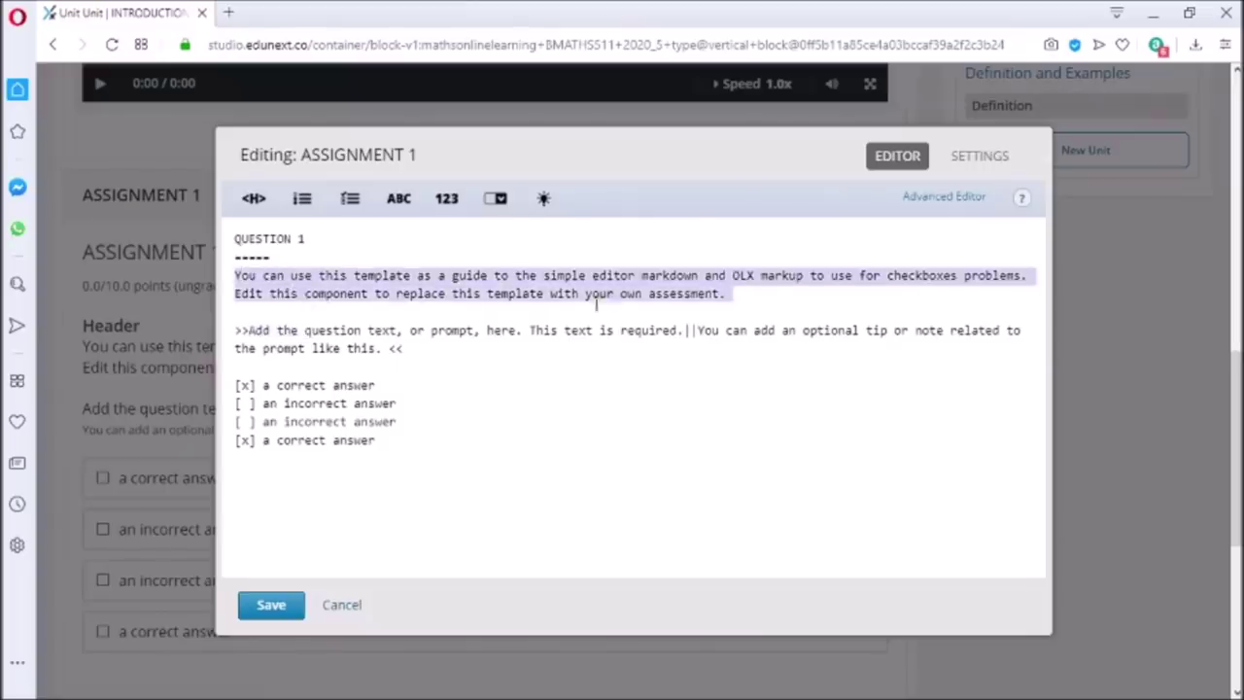
key(BackSpace)
key(BackSpace)
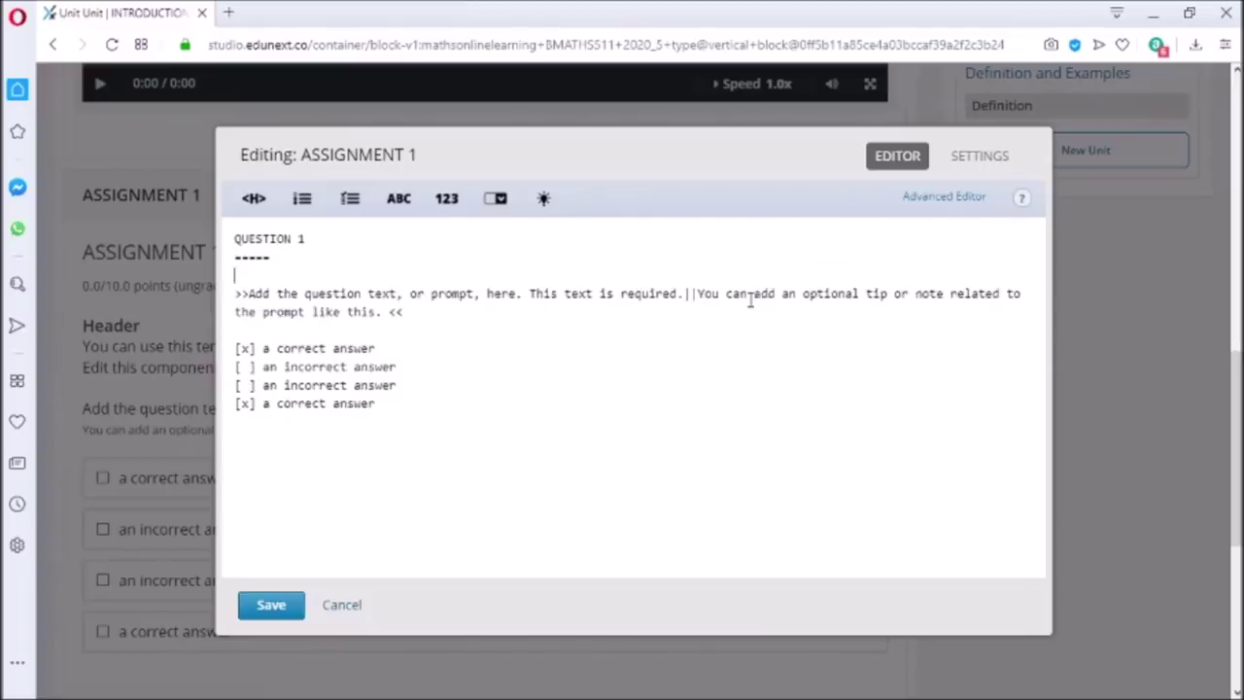
drag(248, 293, 382, 312)
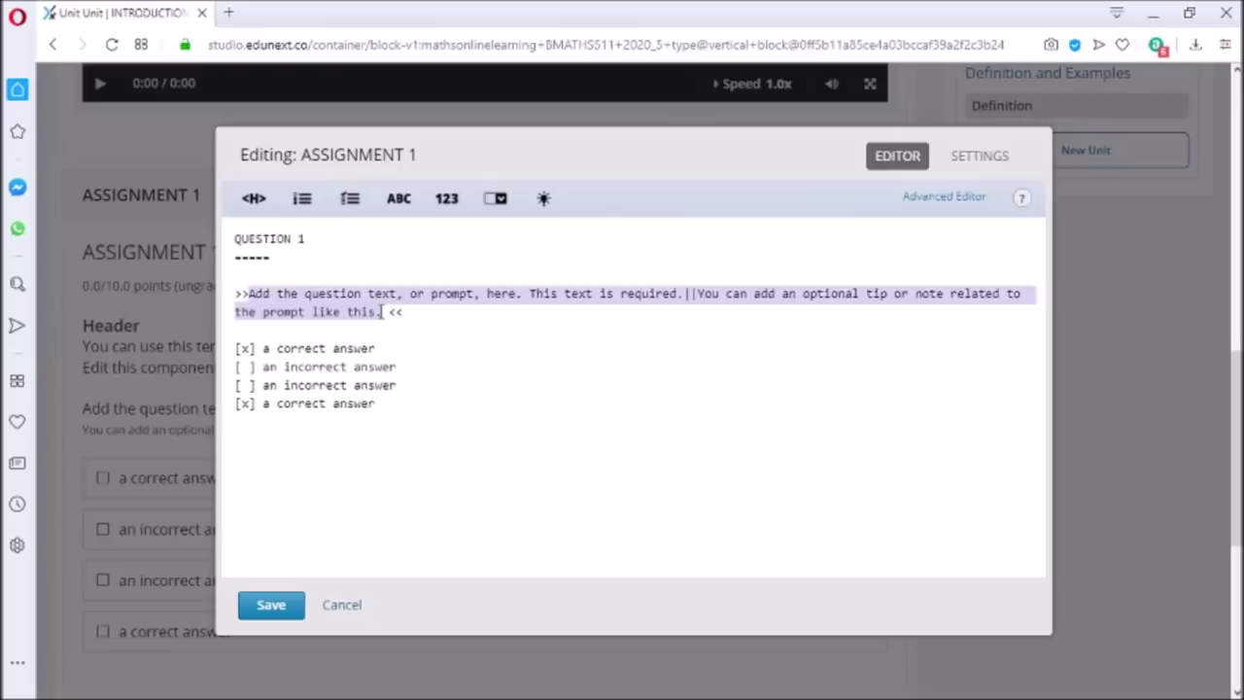
text(WHAT)
key(BackSpace)
key(BackSpace)
key(BackSpace)
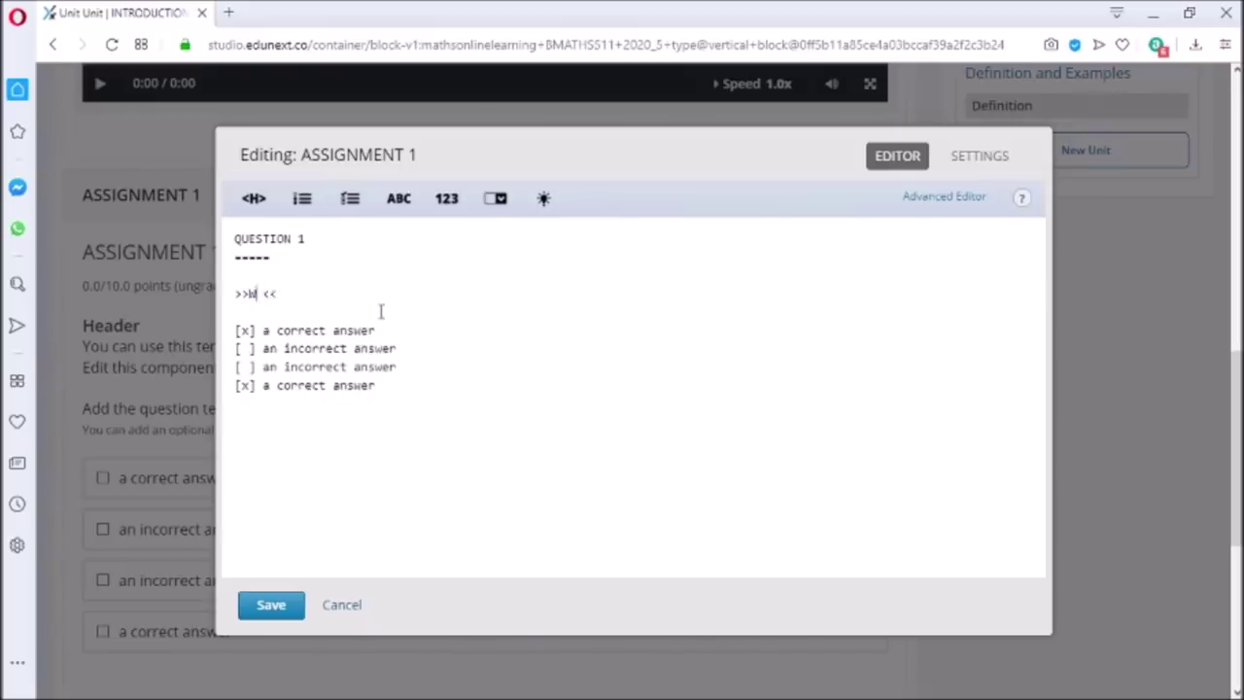
text(hat is a metric?)
- Rewrite the first three answers as a function, a set, and an apple
click(381, 330)
key(BackSpace)
key(BackSpace)
key(BackSpace)
key(BackSpace)
key(BackSpace)
key(BackSpace)
key(BackSpace)
key(BackSpace)
key(BackSpace)
key(BackSpace)
key(BackSpace)
key(BackSpace)
key(BackSpace)
key(BackSpace)
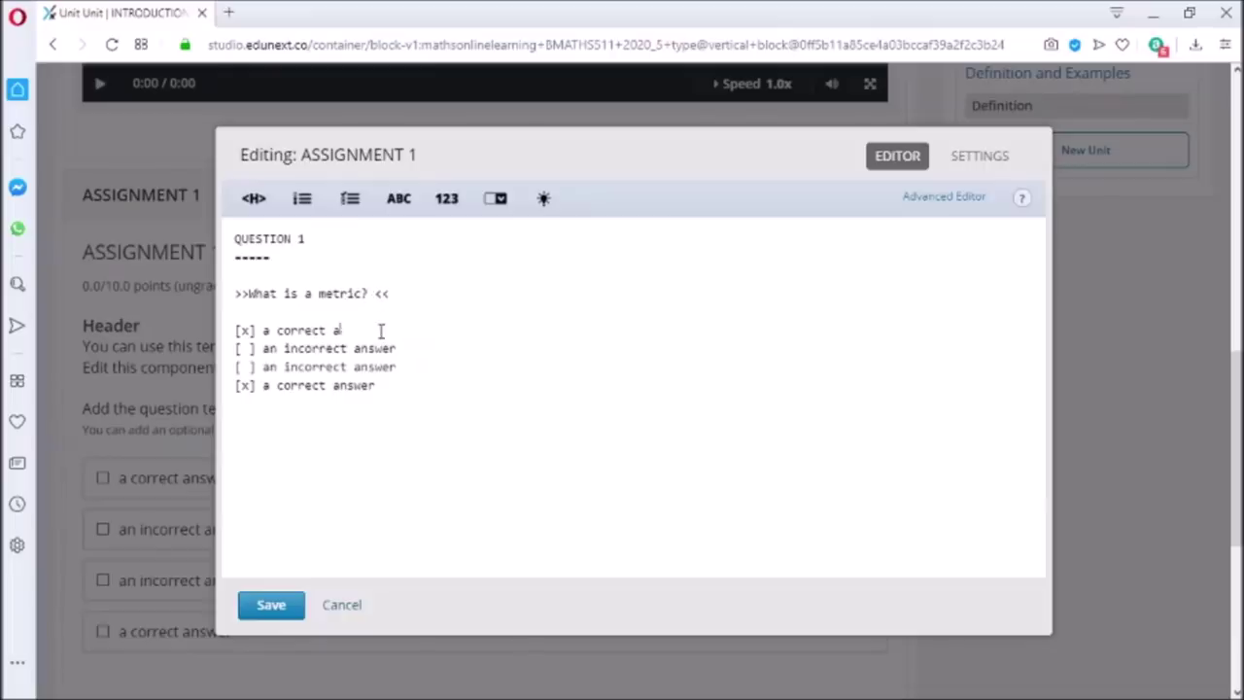
text(function)
click(415, 348)
key(BackSpace)
key(BackSpace)
key(BackSpace)
key(BackSpace)
key(BackSpace)
key(BackSpace)
key(BackSpace)
key(BackSpace)
key(BackSpace)
key(BackSpace)
key(BackSpace)
key(BackSpace)
key(BackSpace)
key(BackSpace)
key(BackSpace)
key(BackSpace)
text(set)
click(423, 368)
key(BackSpace)
key(BackSpace)
key(BackSpace)
key(BackSpace)
key(BackSpace)
key(BackSpace)
key(BackSpace)
key(BackSpace)
key(BackSpace)
key(BackSpace)
key(BackSpace)
key(BackSpace)
key(BackSpace)
key(BackSpace)
key(BackSpace)
key(BackSpace)
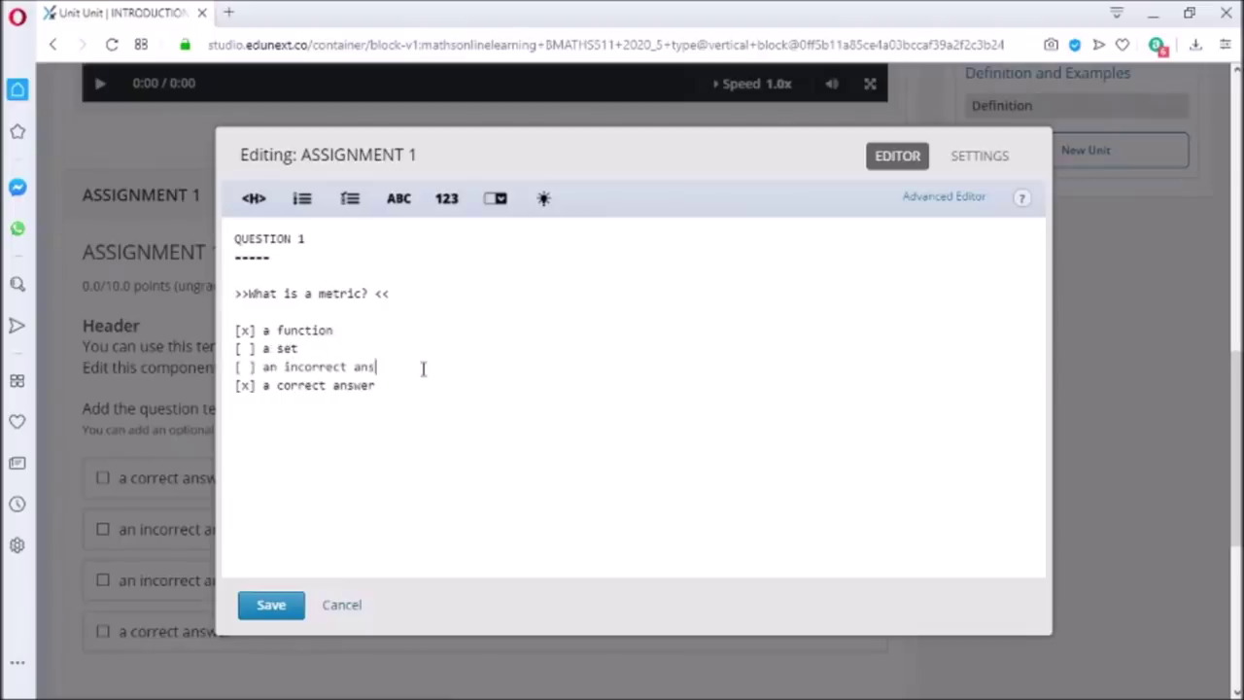
text(apple)
- Change the fourth answer to an orange and mark it incorrect
click(411, 392)
key(BackSpace)
key(BackSpace)
key(BackSpace)
key(BackSpace)
key(BackSpace)
key(BackSpace)
key(BackSpace)
key(BackSpace)
key(BackSpace)
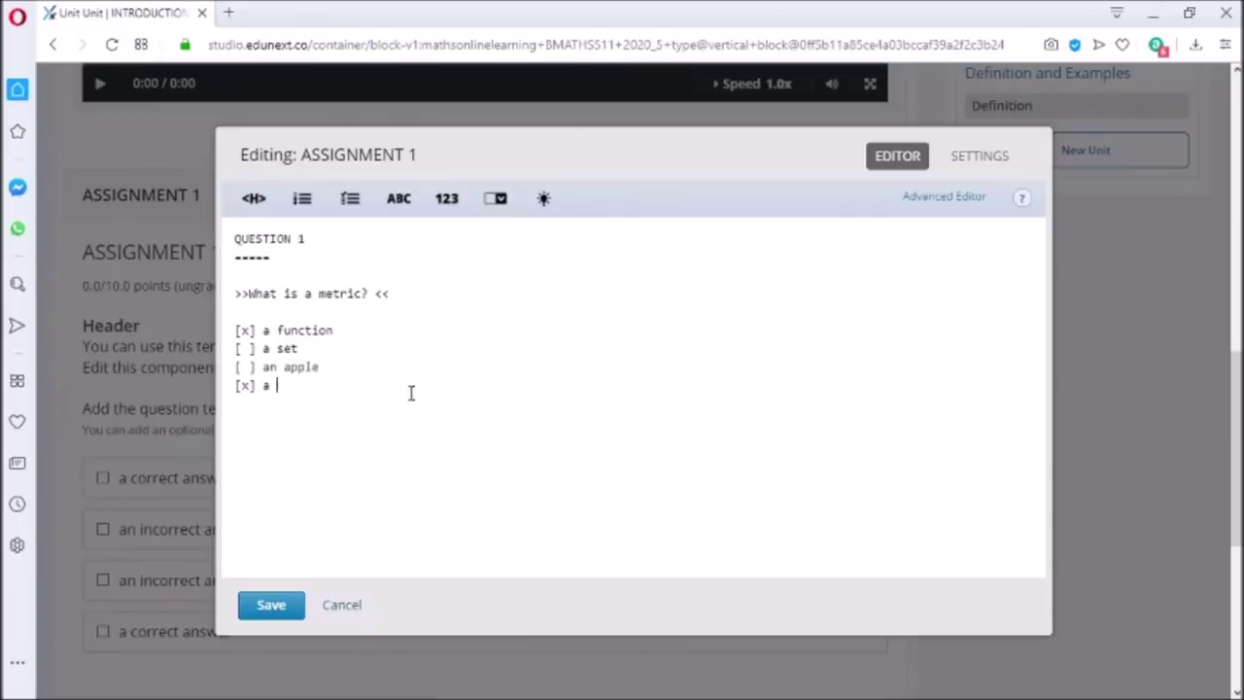
text(n orrange)
double_click(247, 386)
key(Up)
key(Up)
- Add a QUESTION 2 heading below the first question's answers
click(264, 206)
drag(235, 238, 311, 241)
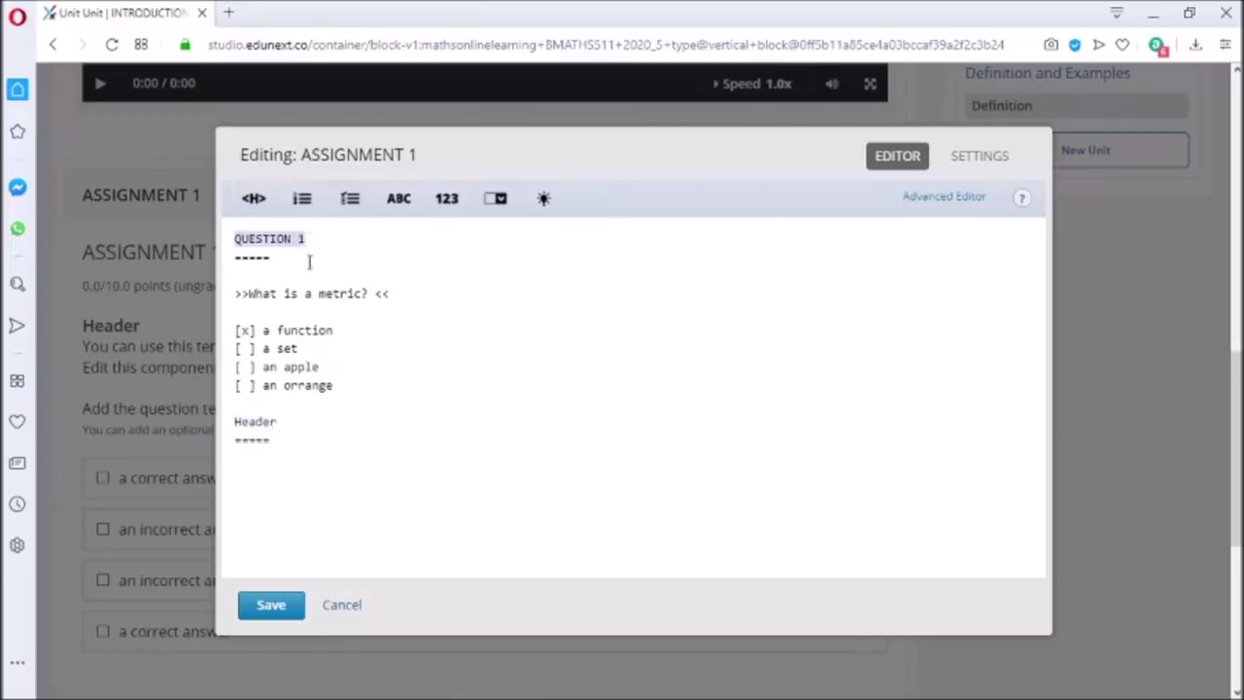
key(ctrl+c)
drag(235, 421, 278, 421)
key(ctrl+v)
key(BackSpace)
text(2)
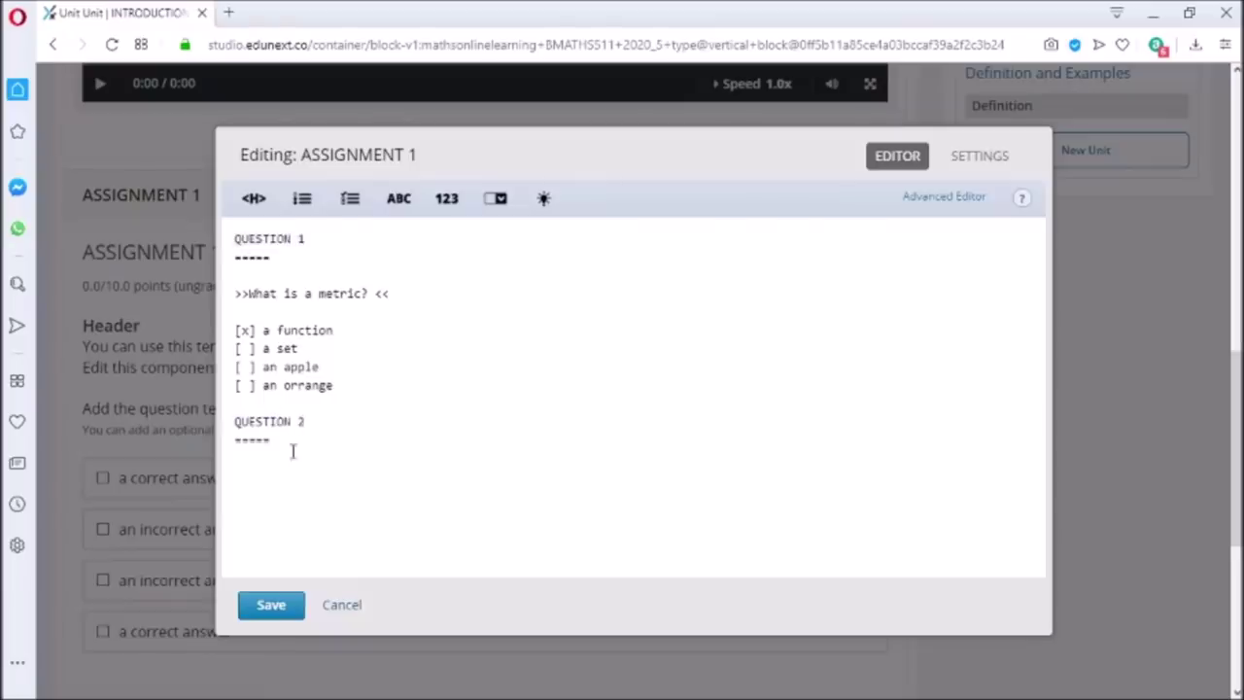
click(287, 467)
- Change Question 1's fourth answer to 'positive valued function' and mark it with x
drag(269, 385, 333, 387)
text(positive valued)
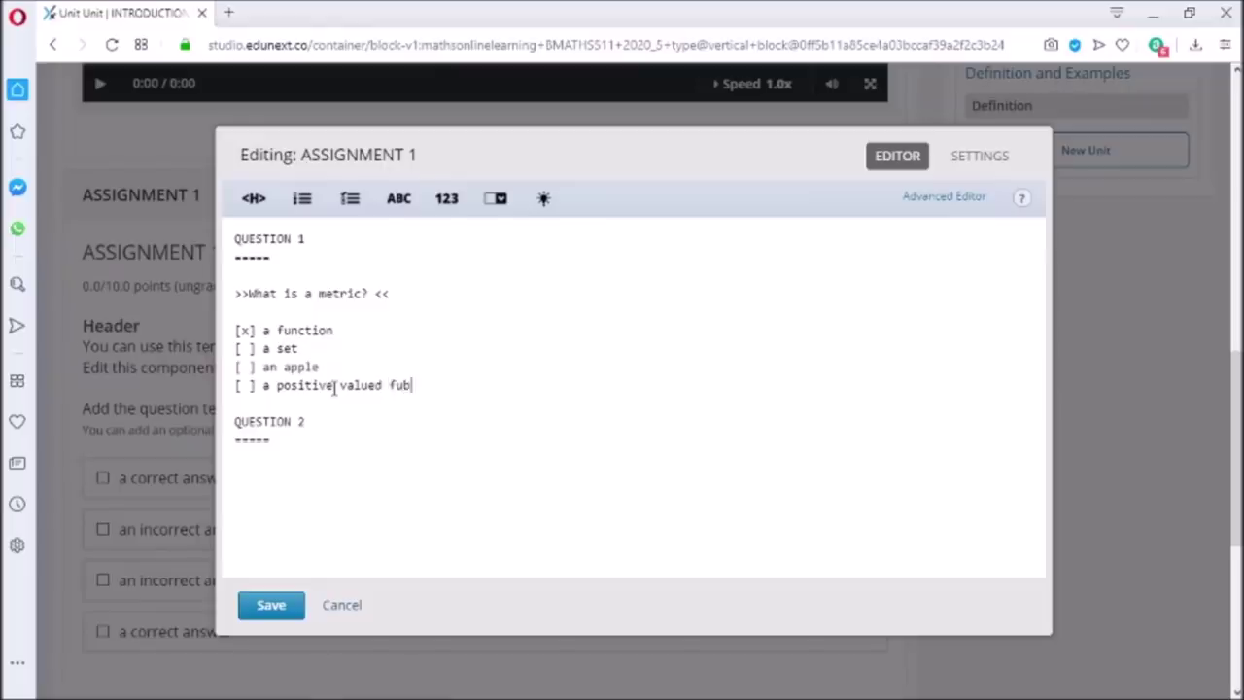
text( function)
click(246, 385)
key(BackSpace)
text(x)
- Insert a multiple-choice template under QUESTION 2 with the prompt 'Which one is a fruit?'
click(309, 448)
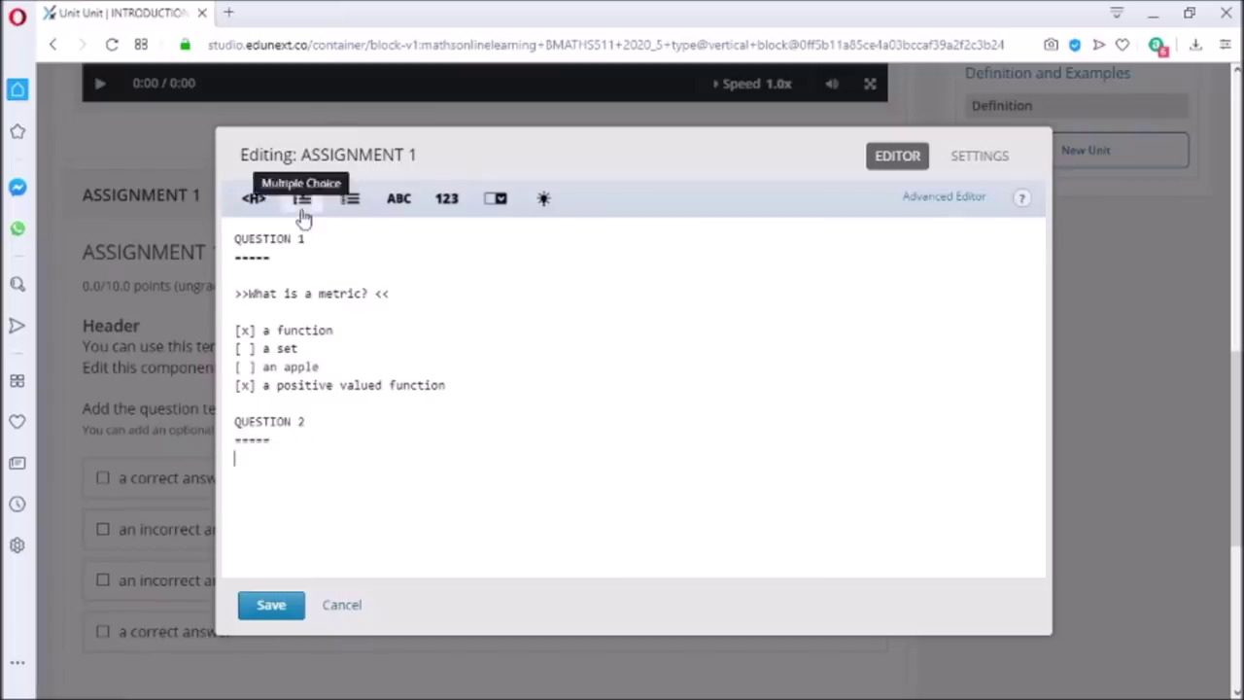
click(301, 201)
click(330, 442)
key(Return)
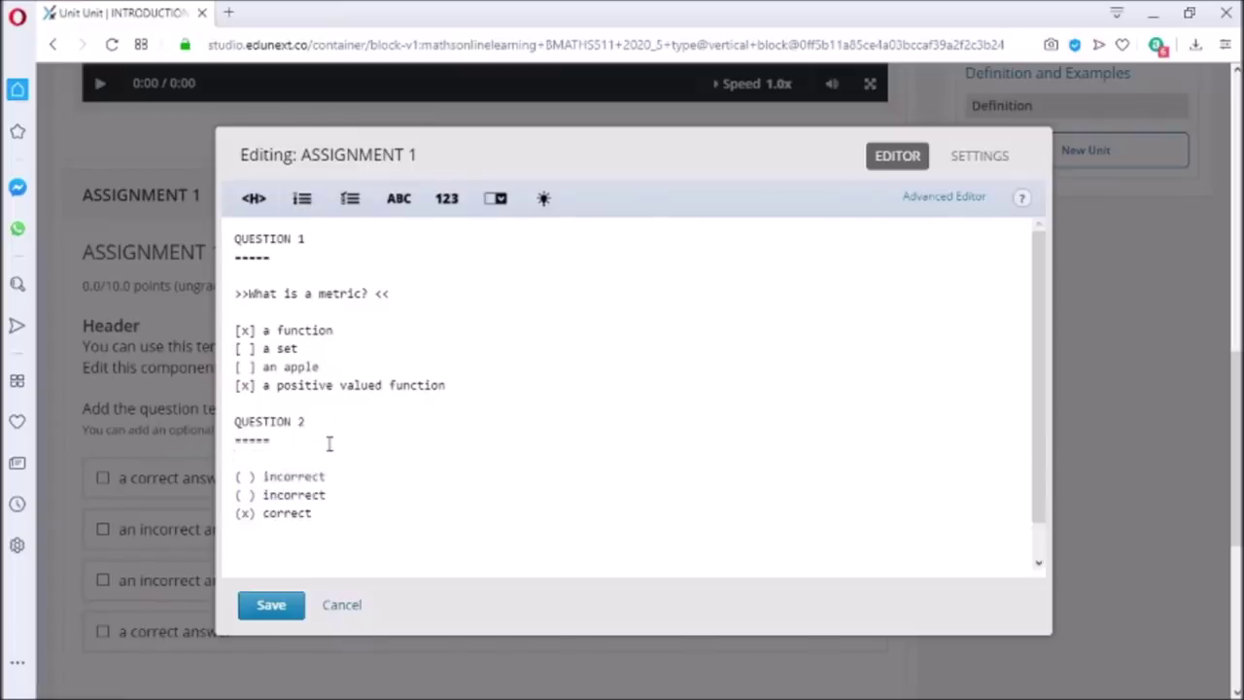
key(Return)
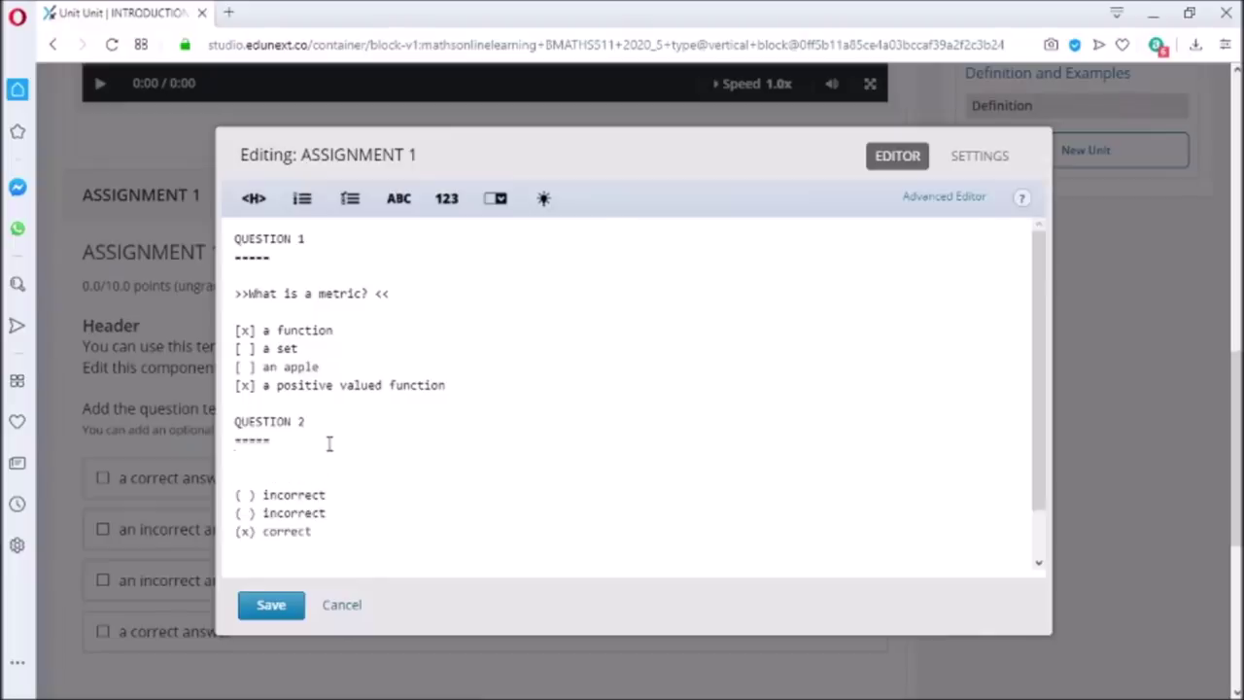
text(Which one is not a fruit?)
- Set the options to cow, car, apple (correct), and add a fourth option laptop
click(331, 498)
key(BackSpace)
key(BackSpace)
key(BackSpace)
key(BackSpace)
key(BackSpace)
key(BackSpace)
key(BackSpace)
key(BackSpace)
key(BackSpace)
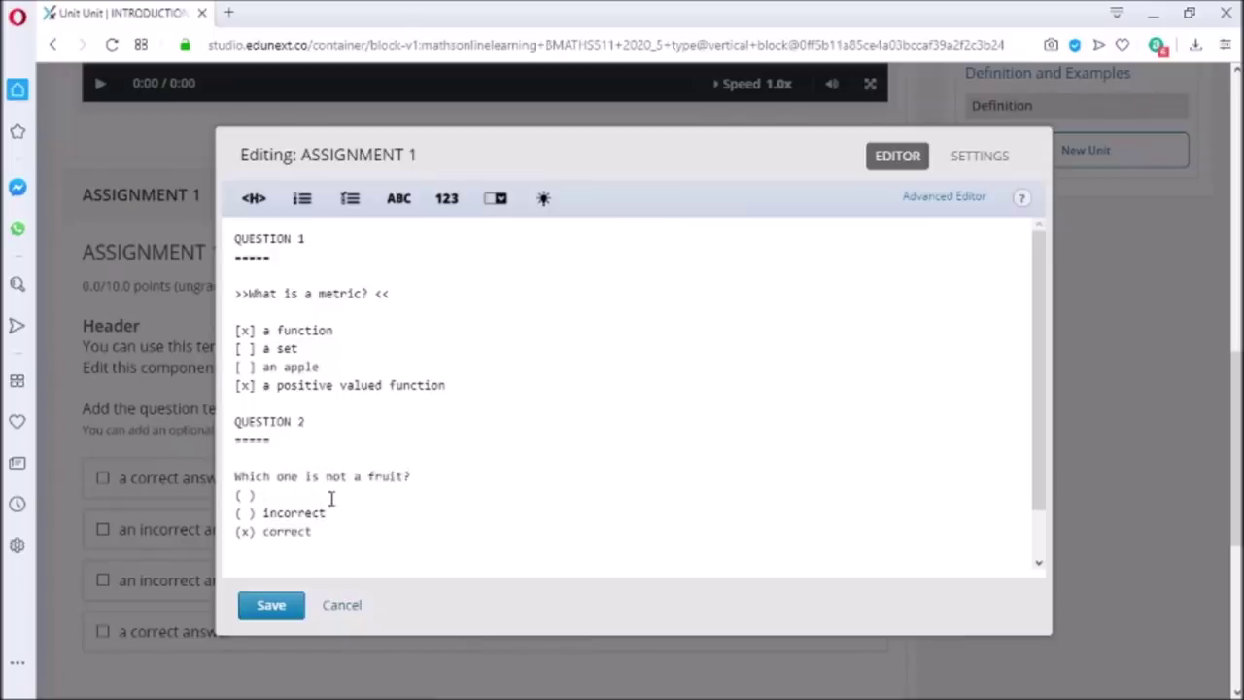
text(cow)
click(338, 512)
key(BackSpace)
key(BackSpace)
key(BackSpace)
key(BackSpace)
key(BackSpace)
key(BackSpace)
key(BackSpace)
key(BackSpace)
key(BackSpace)
text(car)
click(344, 531)
key(BackSpace)
key(BackSpace)
key(BackSpace)
key(BackSpace)
key(BackSpace)
key(BackSpace)
key(BackSpace)
text(apple)
key(Return)
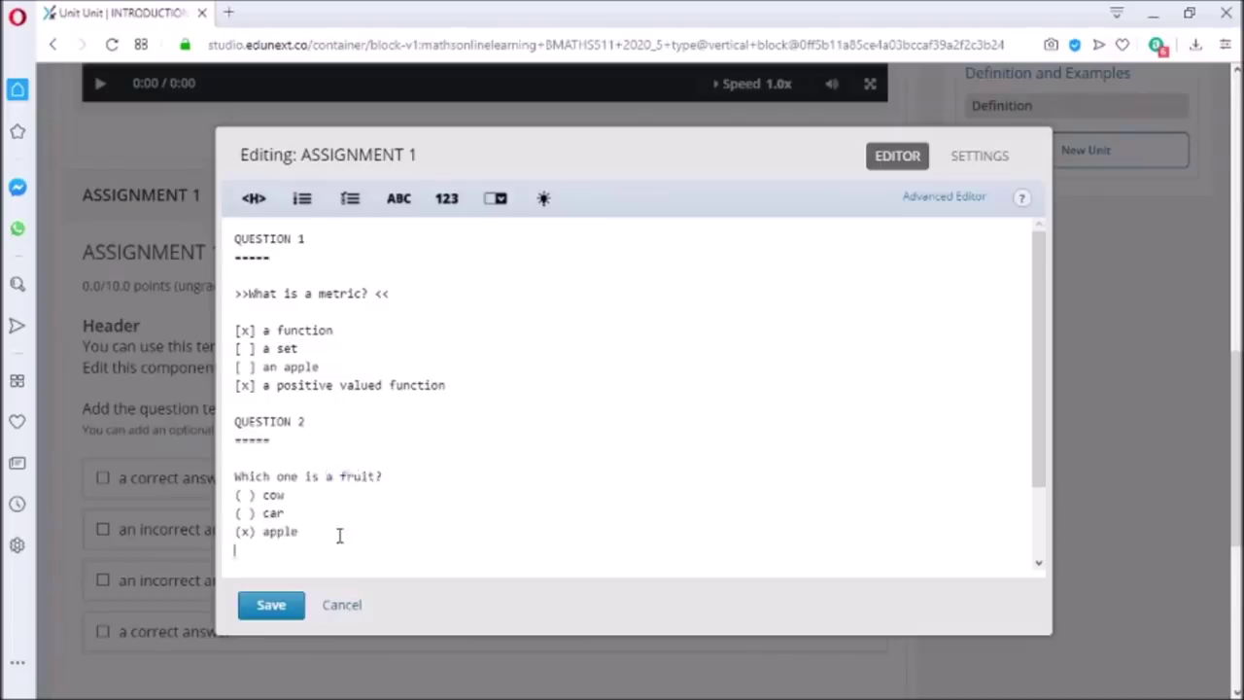
text(( ) laptop)
scroll(1041, 457, down, 1)
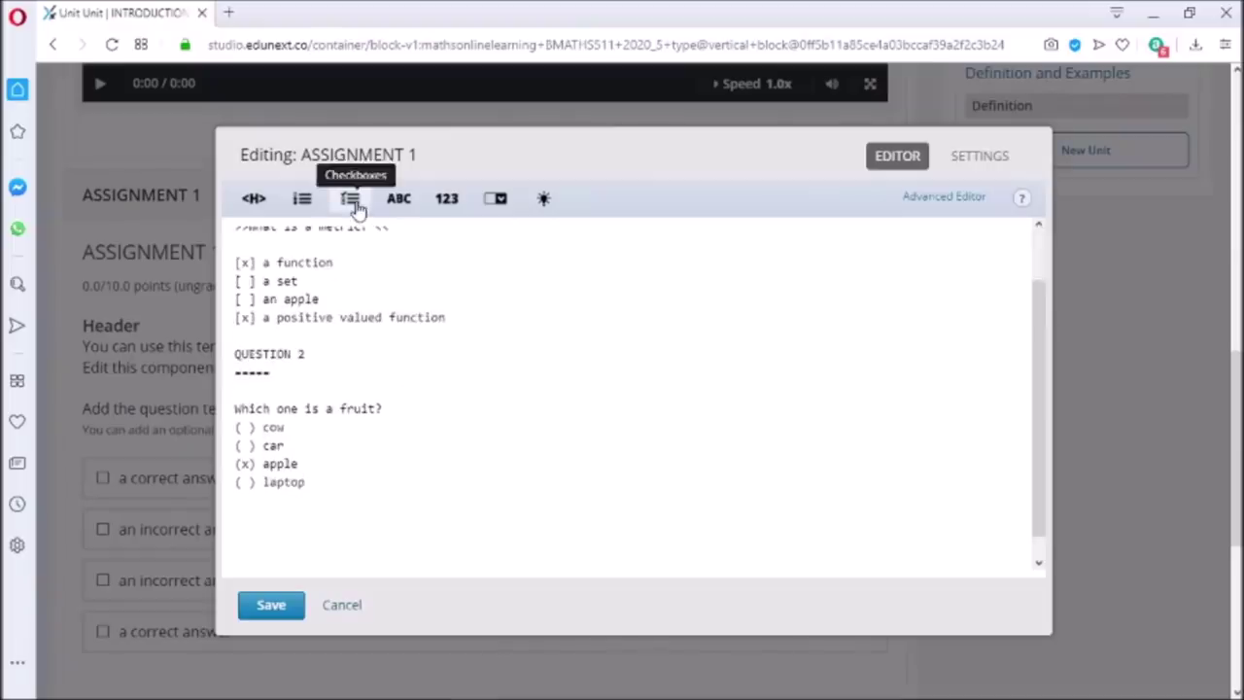
- Add a text-input question asking which college organises FDP MOOCS, answer 'Ramanujan College'
click(399, 199)
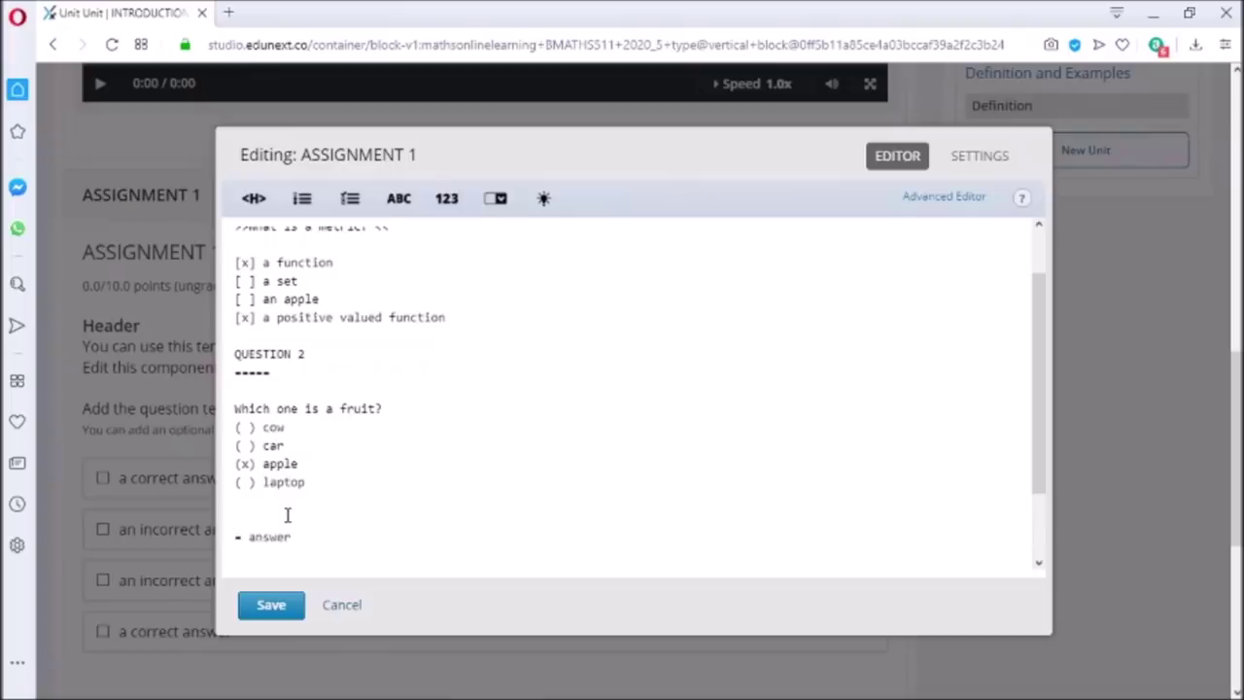
text(What is)
key(BackSpace)
key(BackSpace)
key(BackSpace)
key(BackSpace)
key(BackSpace)
key(BackSpace)
text(Name of the college where FDP MOOCS )
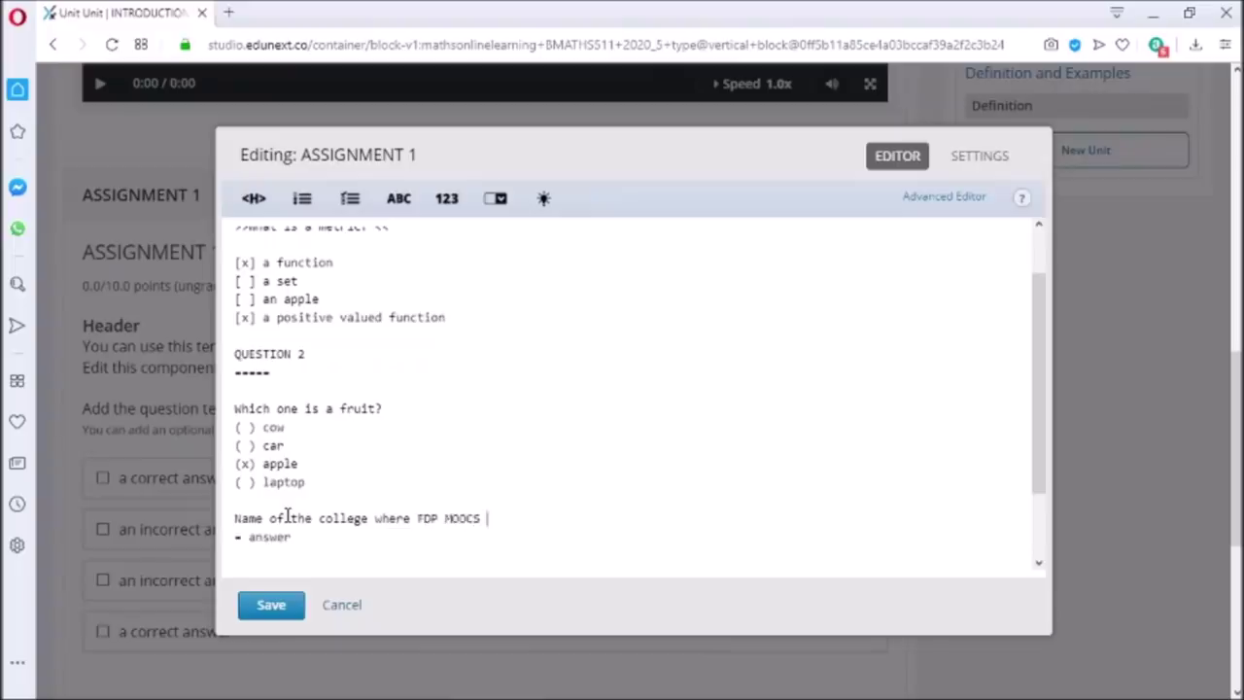
text(is being organised)
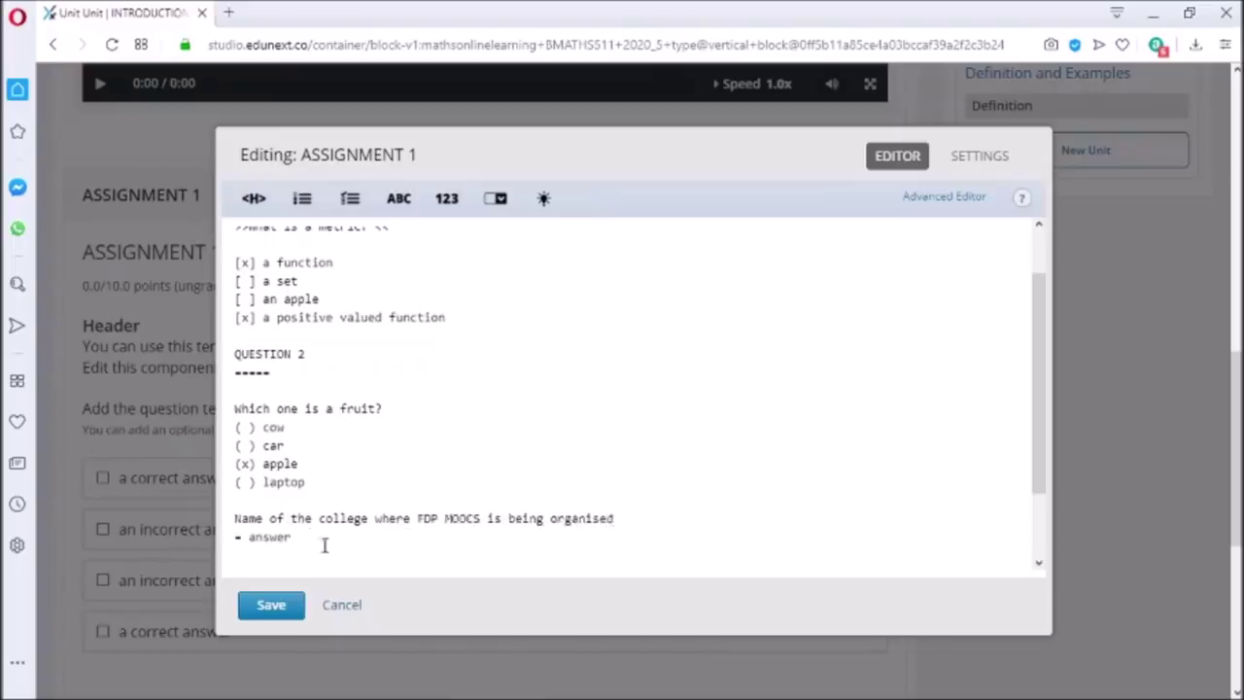
double_click(313, 537)
key(BackSpace)
text(Ramanujan College)
key(Return)
key(Return)
click(1038, 564)
- Add a 'Question 3' heading above the college question
click(338, 402)
click(253, 198)
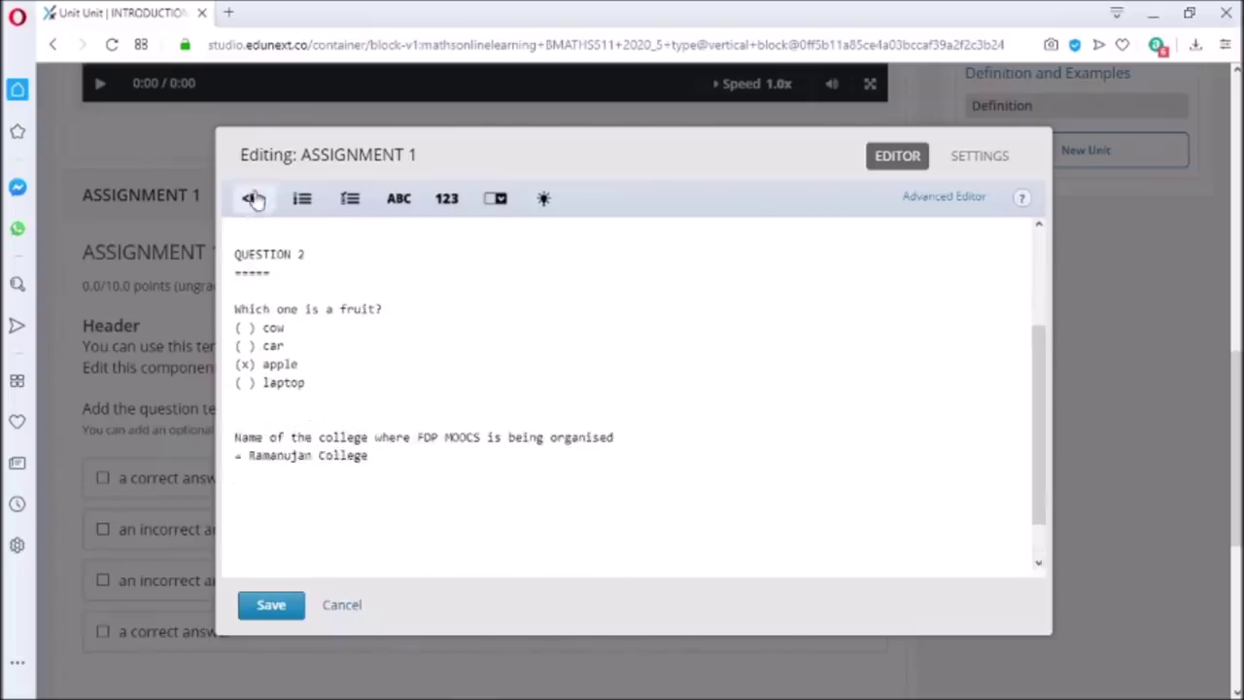
click(278, 419)
key(BackSpace)
key(BackSpace)
key(BackSpace)
key(BackSpace)
key(BackSpace)
key(BackSpace)
text(Question 3)
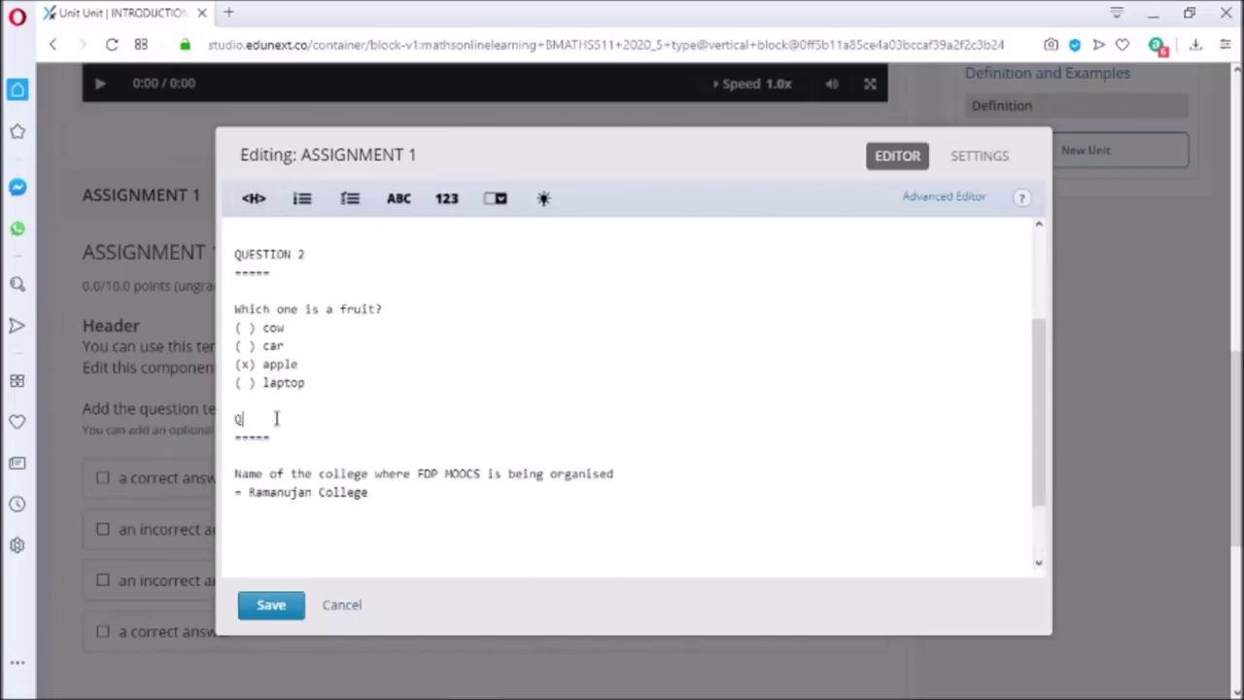
click(376, 525)
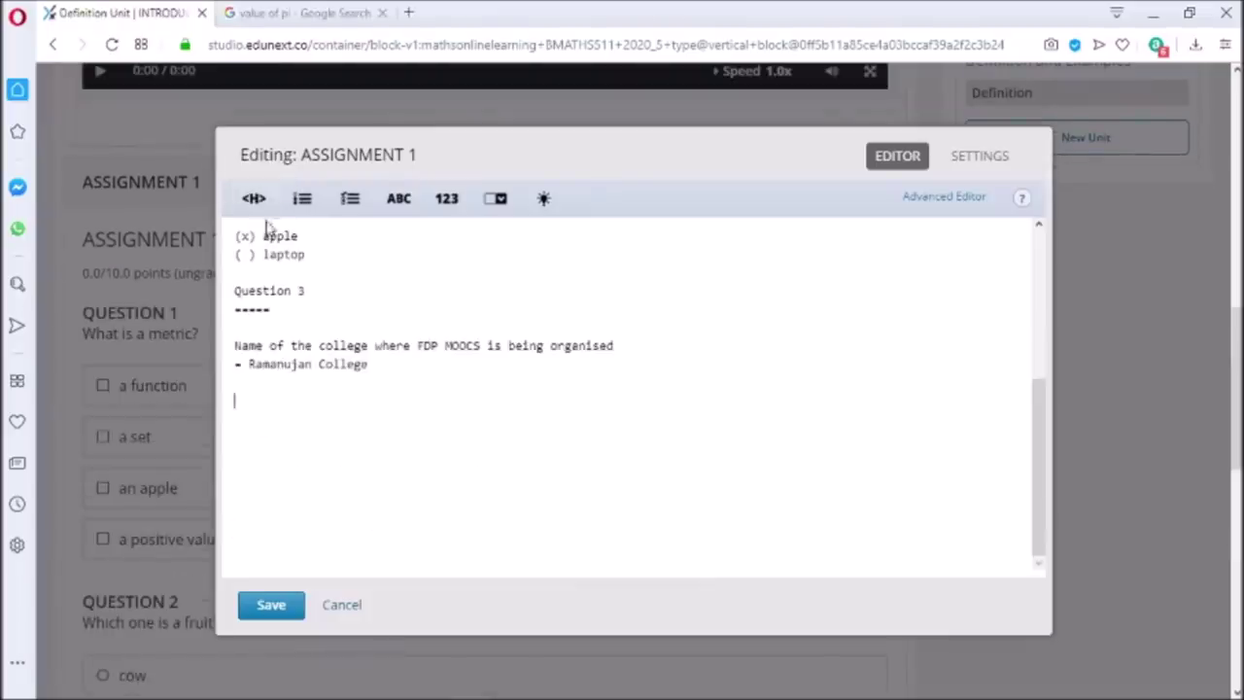
- Add a Question 4 heading asking for the value of pi correct to 2 decimal places
click(253, 198)
click(292, 400)
key(BackSpace)
key(BackSpace)
key(BackSpace)
key(BackSpace)
key(BackSpace)
key(BackSpace)
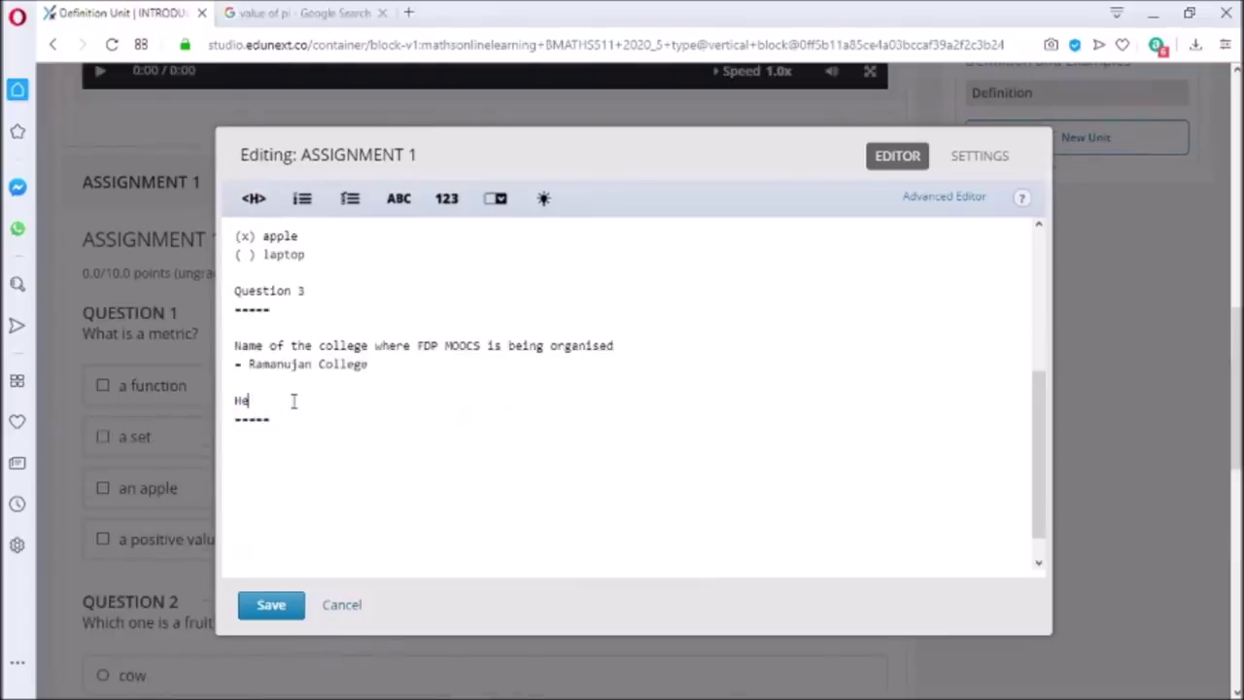
text(Question 4)
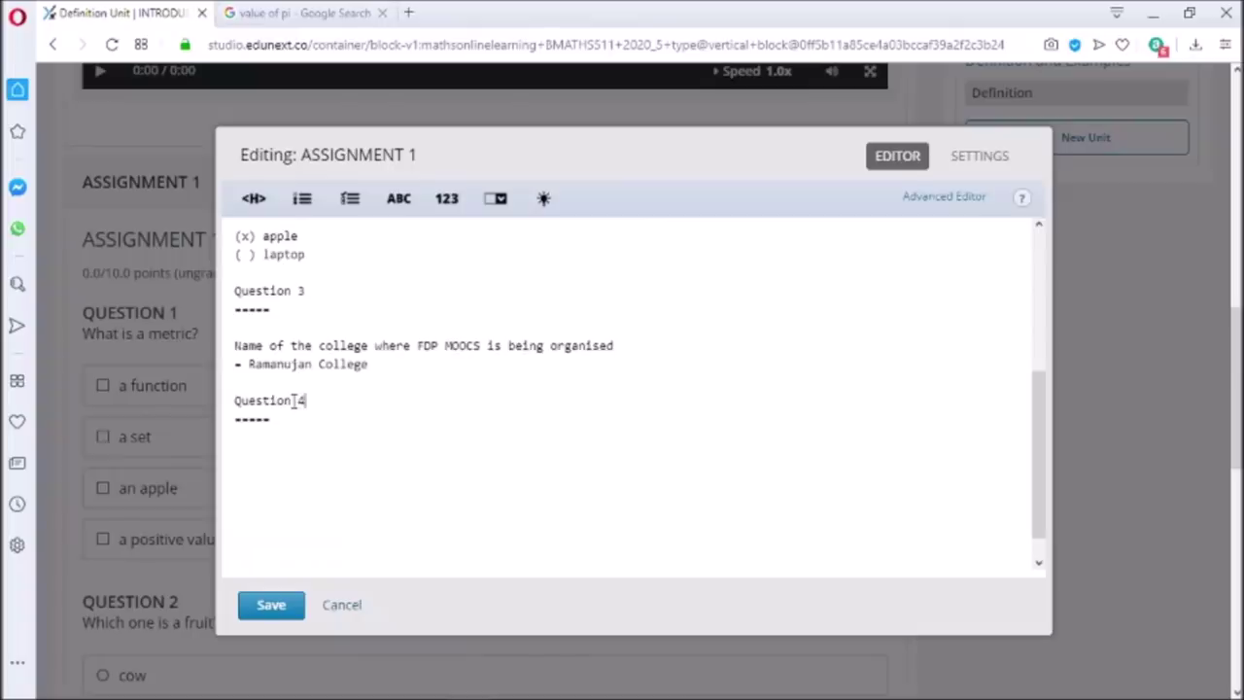
click(300, 445)
key(Return)
text(Wht)
key(BackSpace)
text(at is the value )
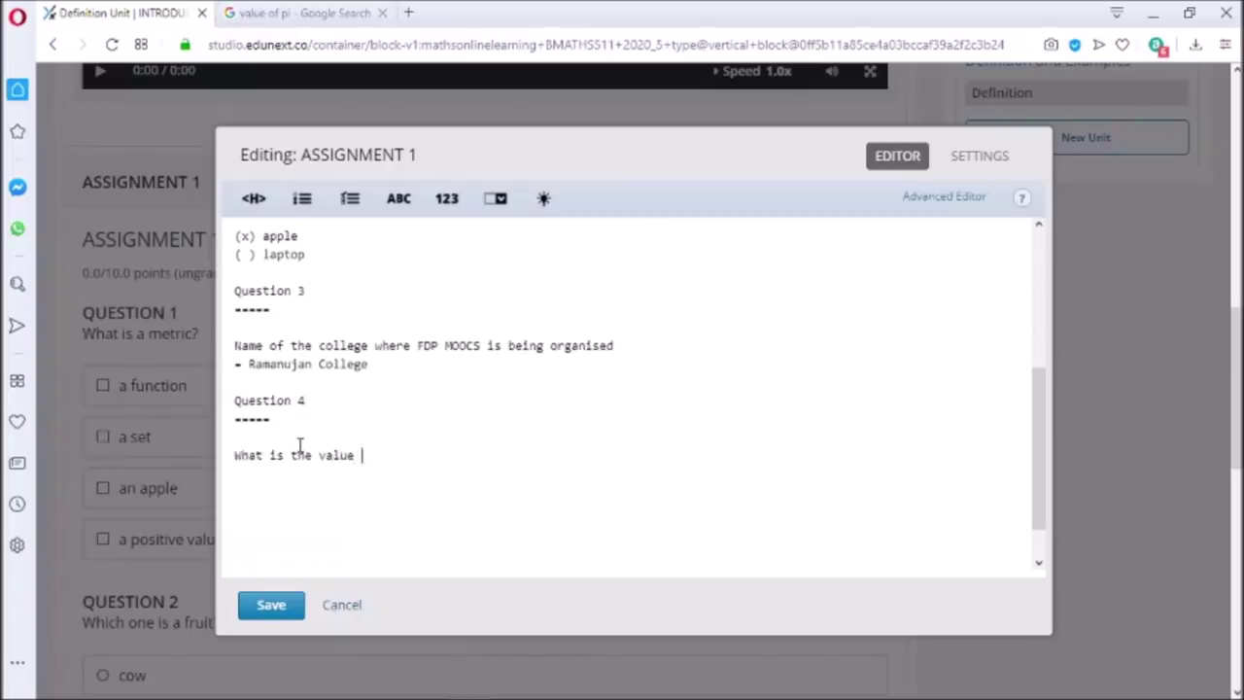
text(of pi)
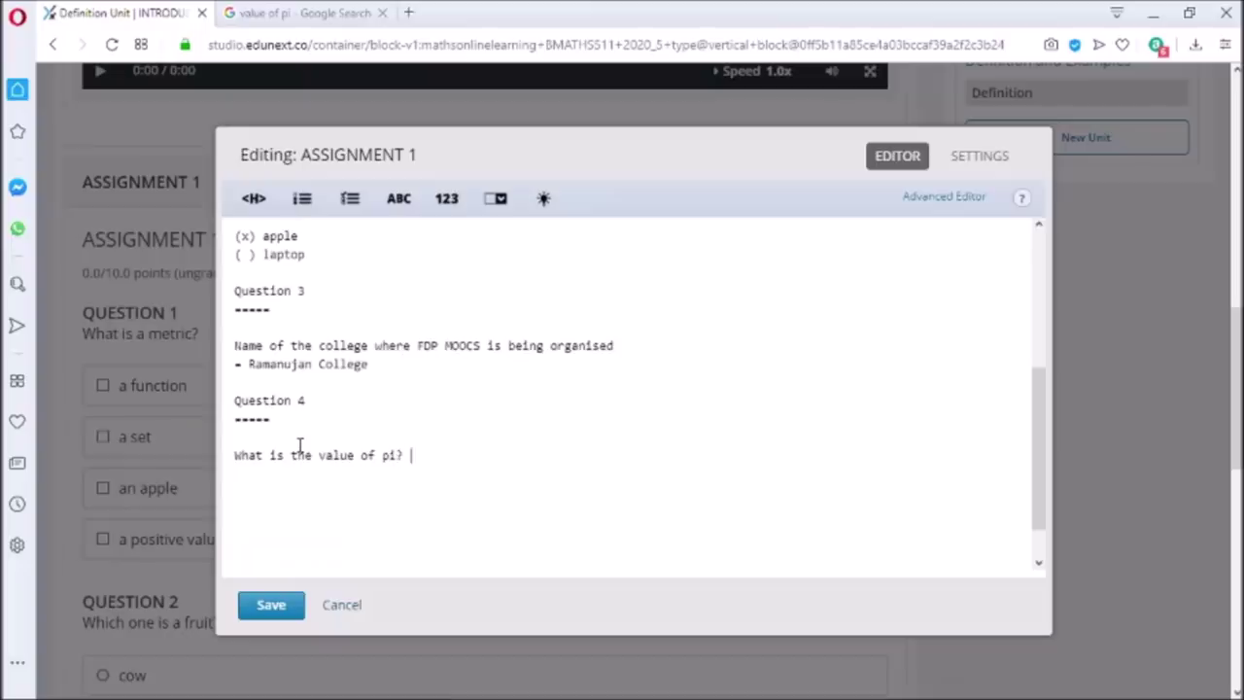
text(? Write correct upto)
click(560, 454)
text(2 decimal places.)
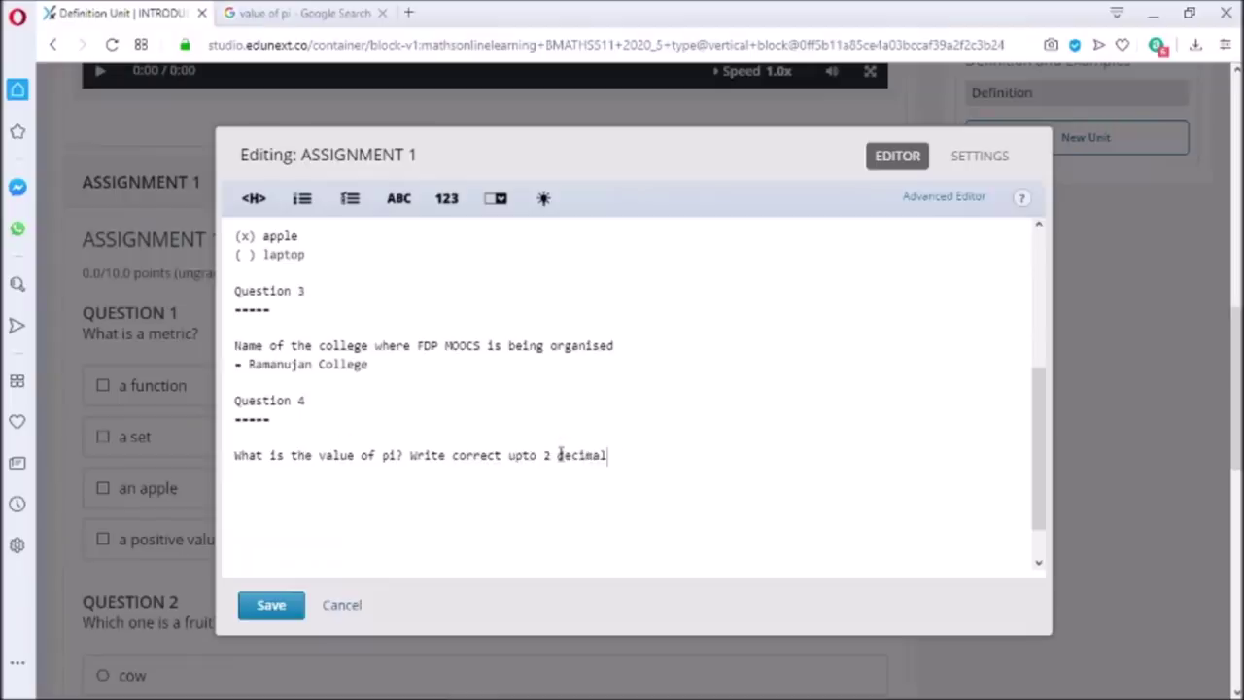
key(Return)
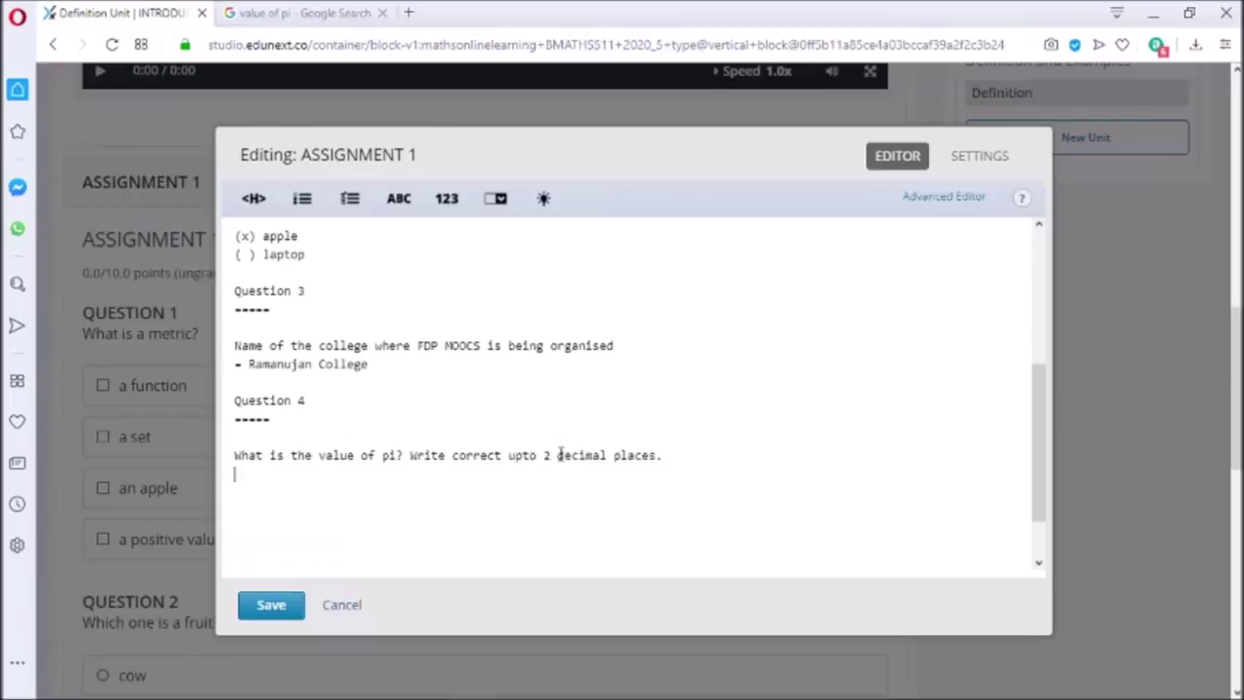
- Insert a numerical-input answer for Question 4 set to 3.14
click(447, 201)
double_click(277, 474)
key(BackSpace)
text(3.14)
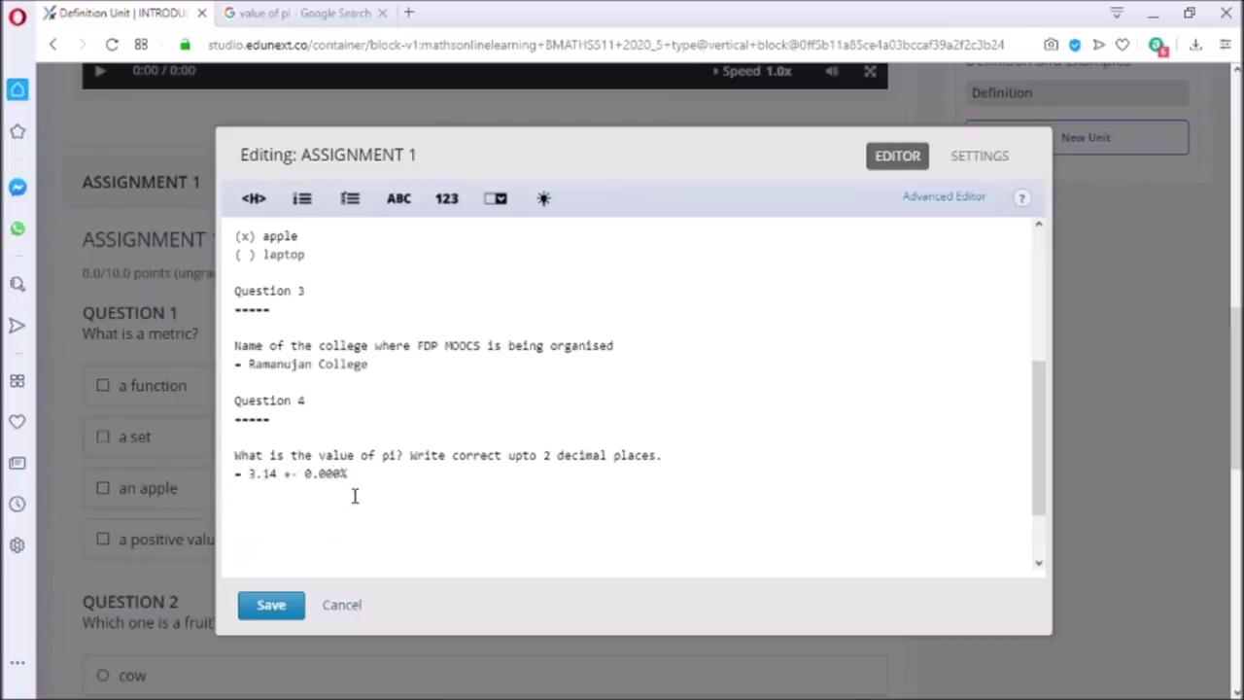
- Add a Question 5 heading with 'Give the value of pi correct upto 4 decimal places'
click(254, 198)
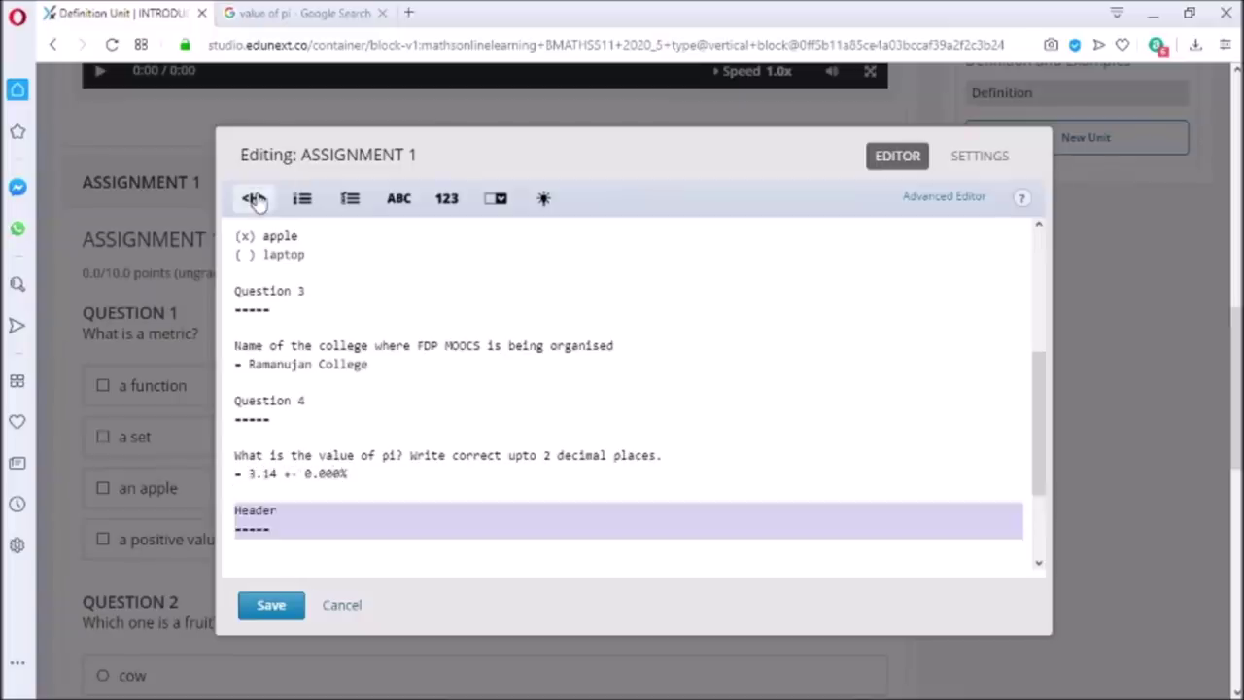
click(279, 509)
key(BackSpace)
key(BackSpace)
key(BackSpace)
key(BackSpace)
key(BackSpace)
key(BackSpace)
text(Questi)
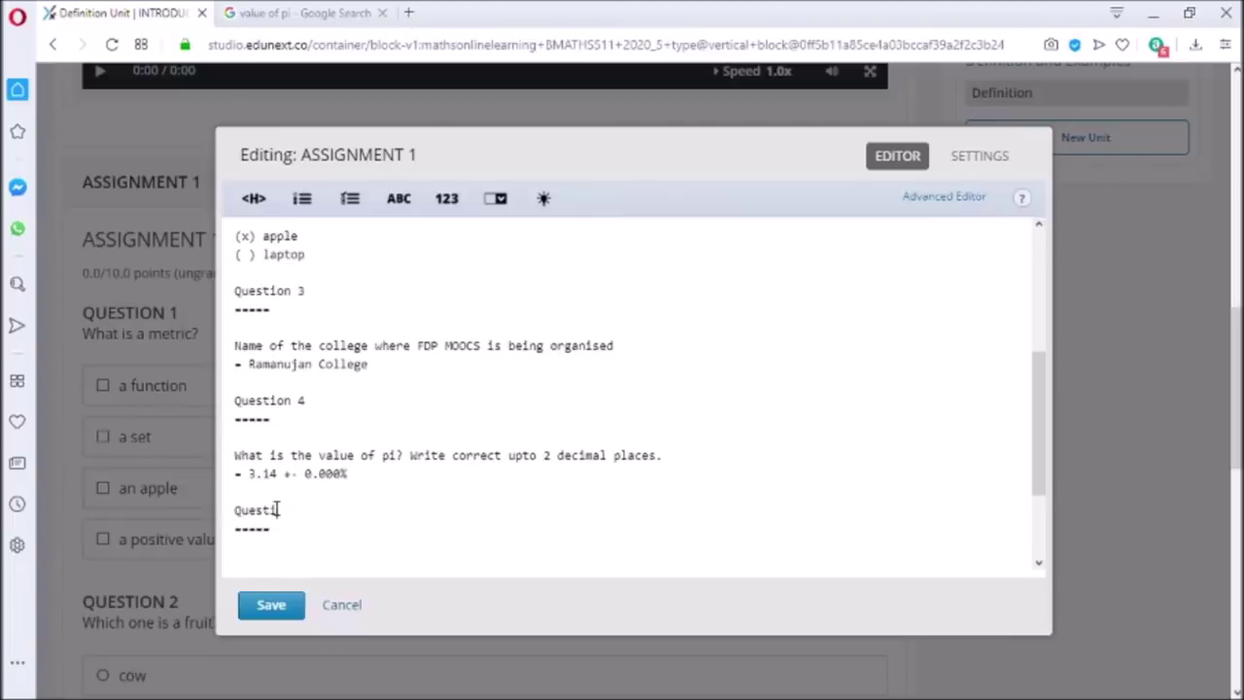
text(on 5)
click(279, 547)
key(Return)
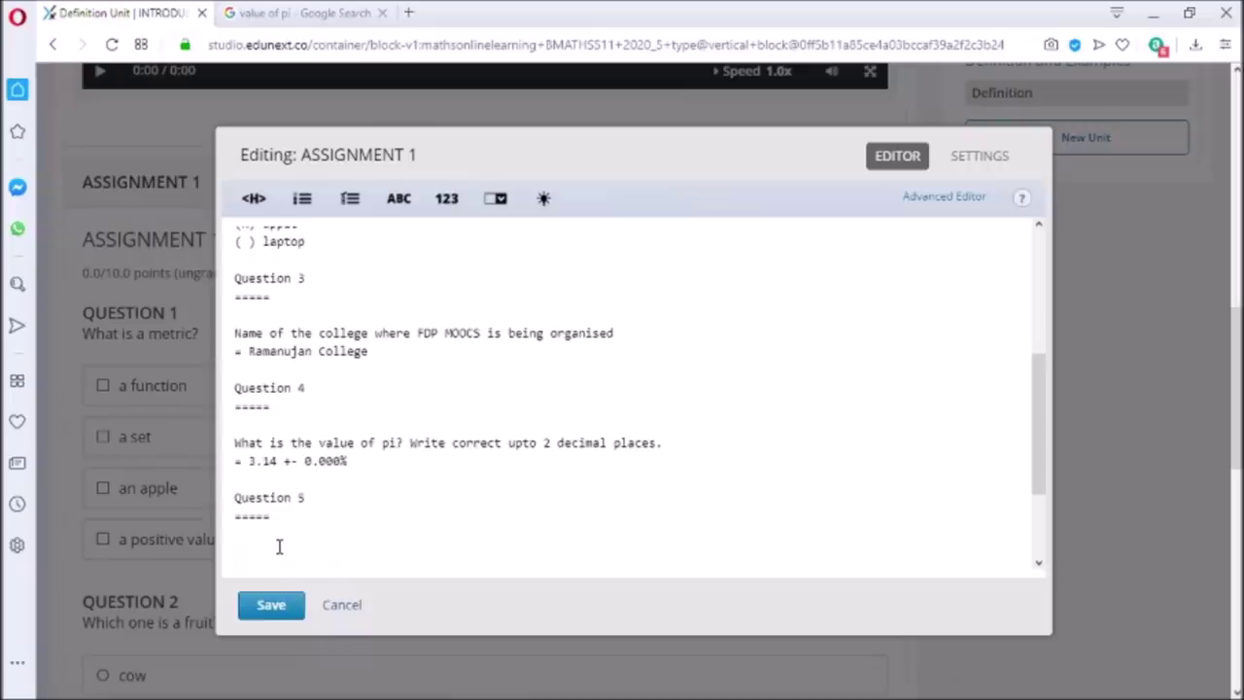
text(Give the value of pi correct upto 4 decimal places)
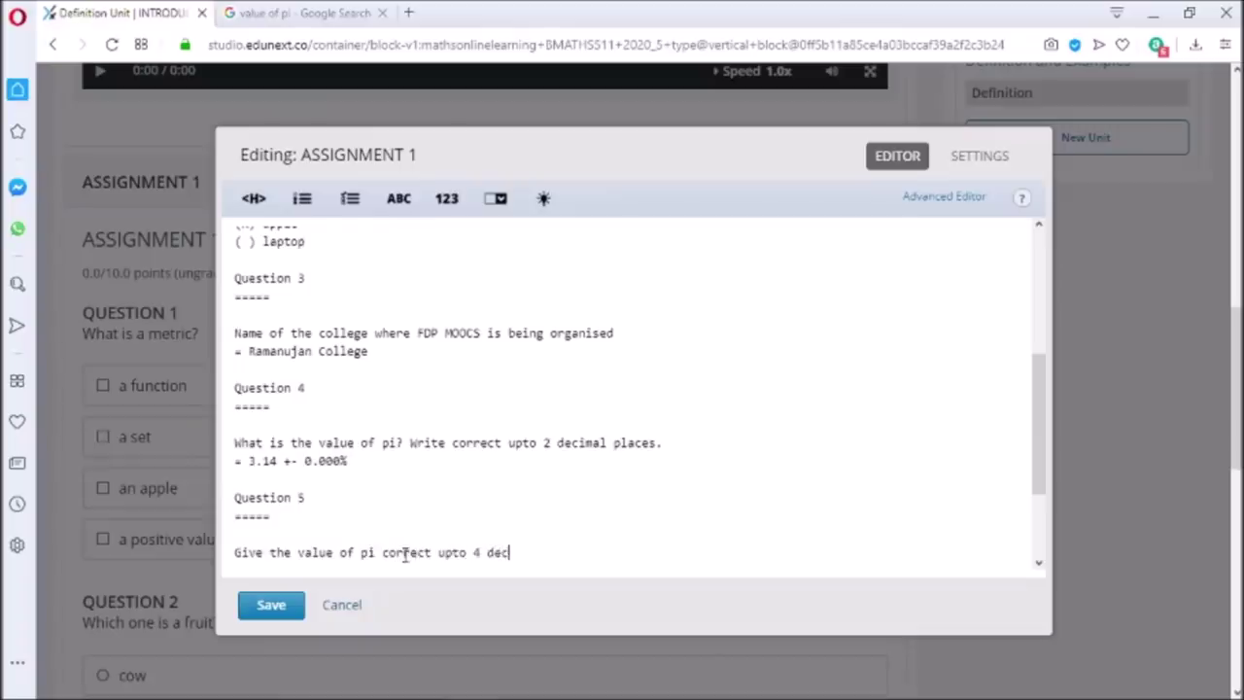
- Reword Question 5 to ask for pi upto 3 decimal places and insert a numerical answer
double_click(477, 553)
text(2)
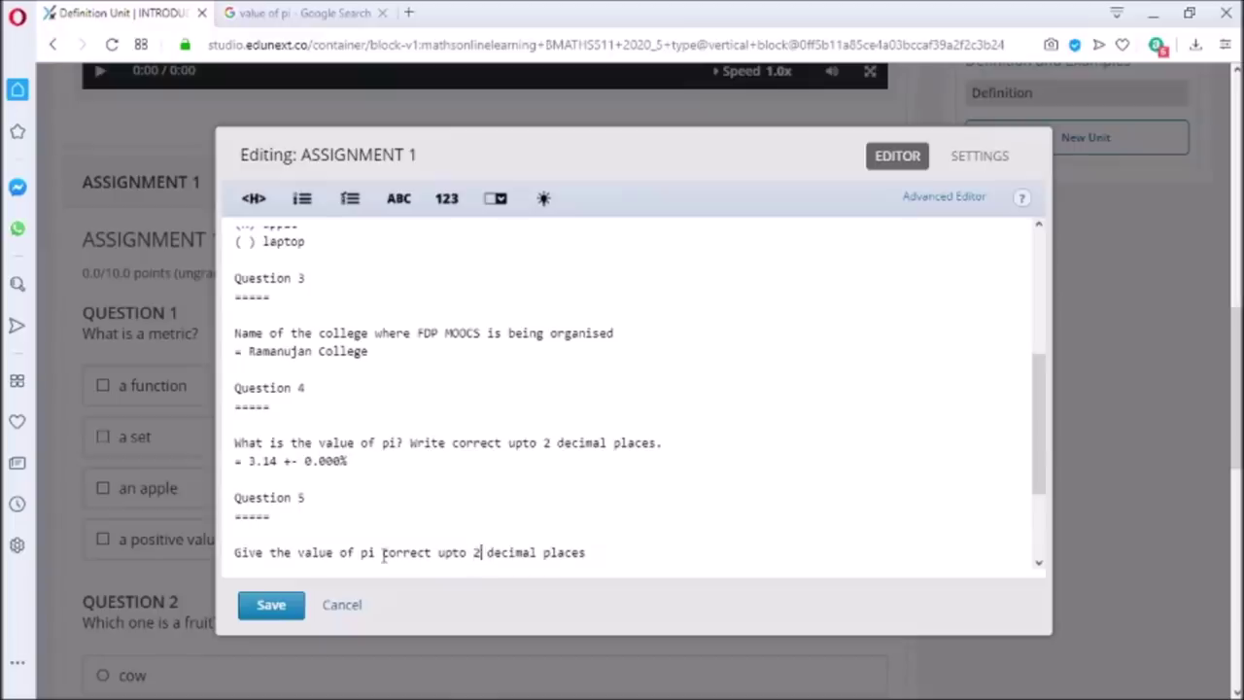
double_click(476, 552)
text(3)
double_click(406, 552)
key(BackSpace)
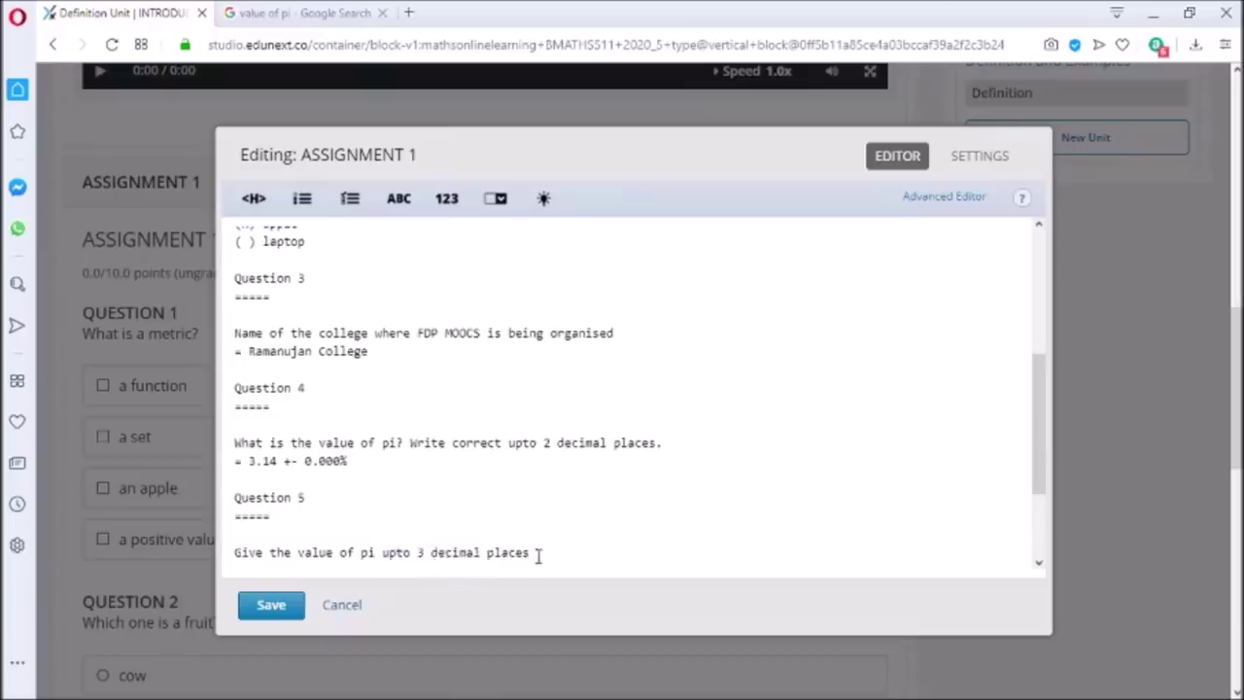
text(.)
scroll(538, 555, down, 1)
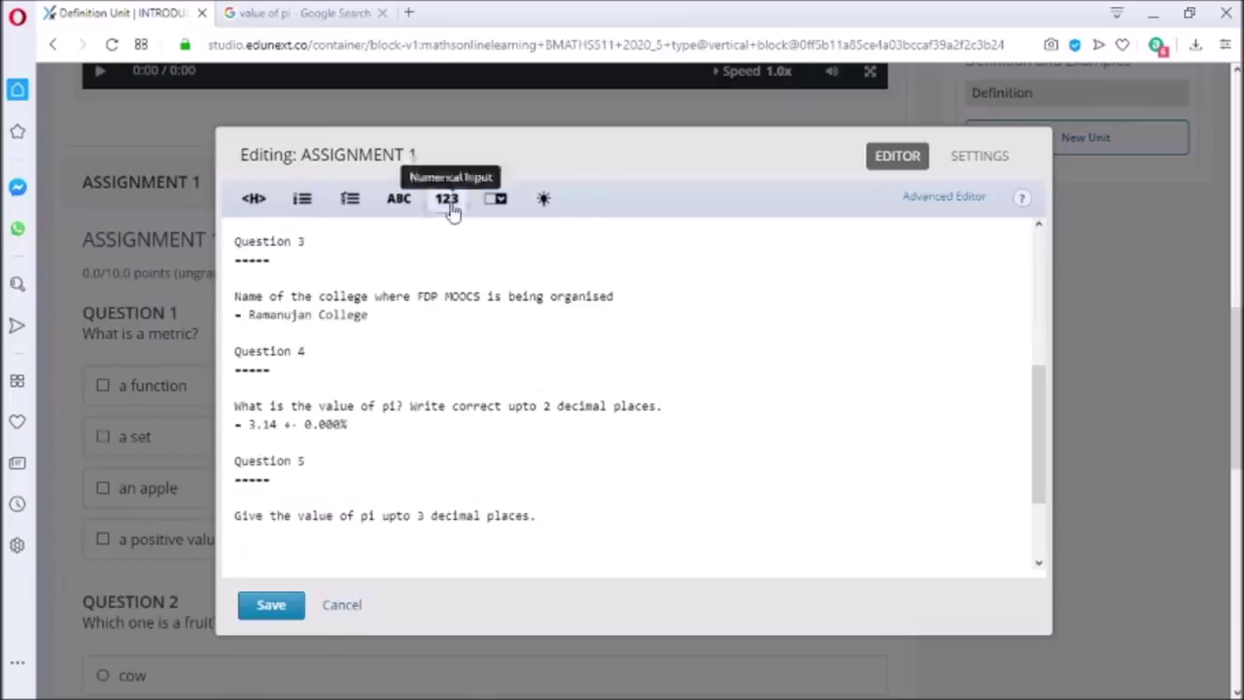
click(447, 199)
- Set Question 5's answer to 3.141 and add a dropdown on Ramanujan College's location (Mehru Place, Kalkaji, Okhla, Banaras)
text(141 +- 0.01%)
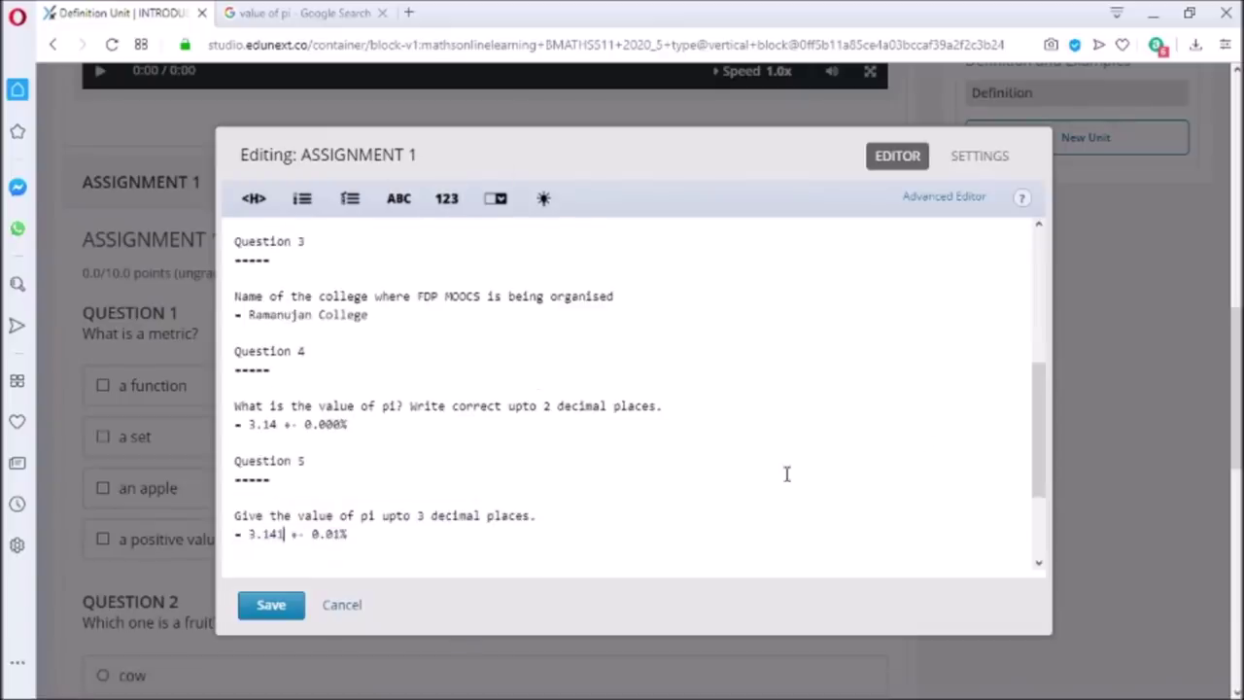
scroll(1024, 435, down, 1)
click(519, 522)
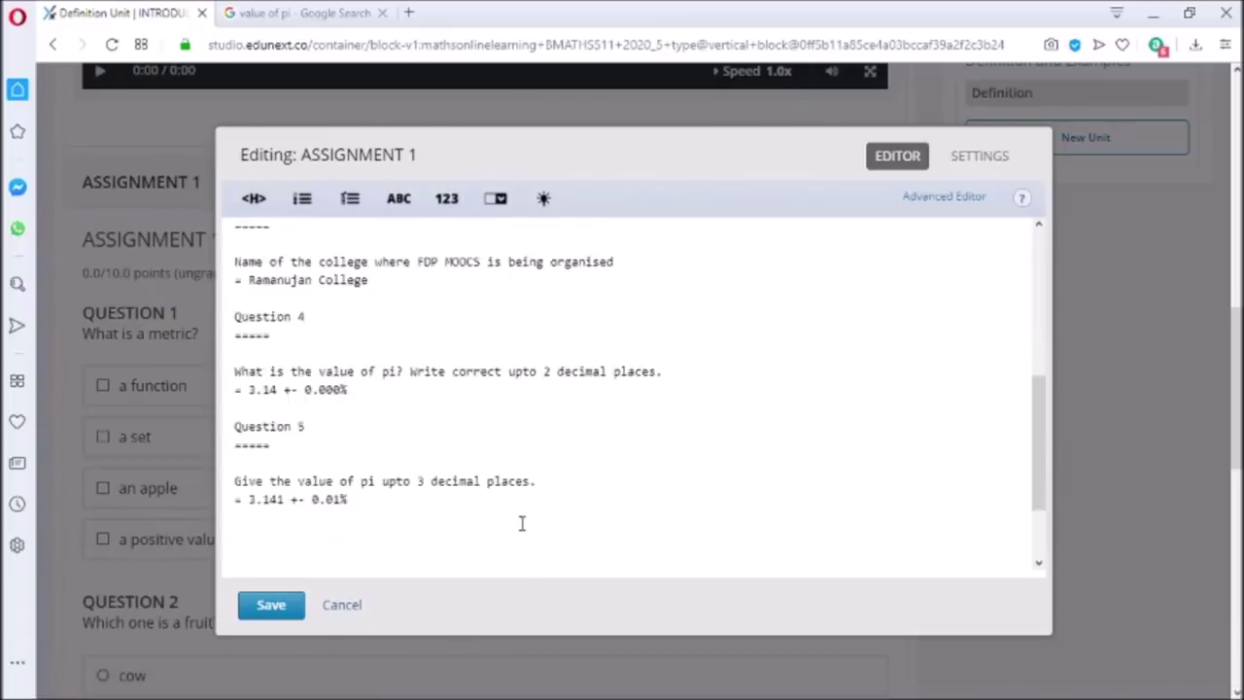
click(496, 198)
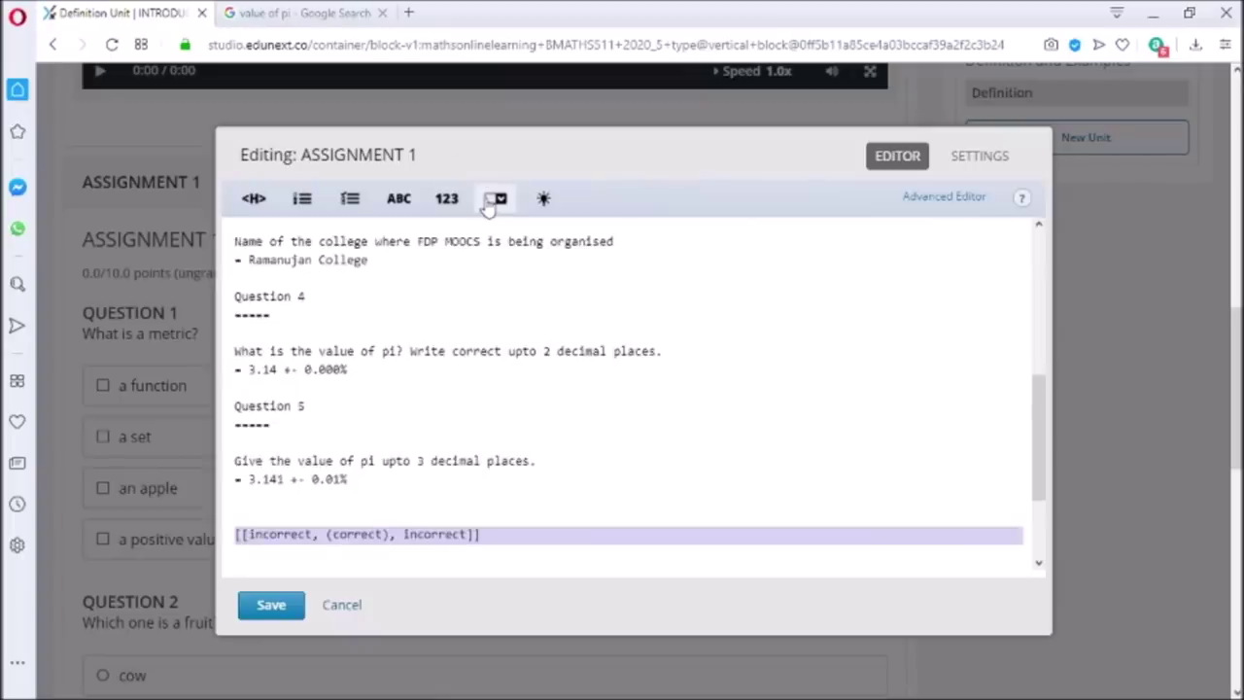
click(236, 515)
text(Name of )
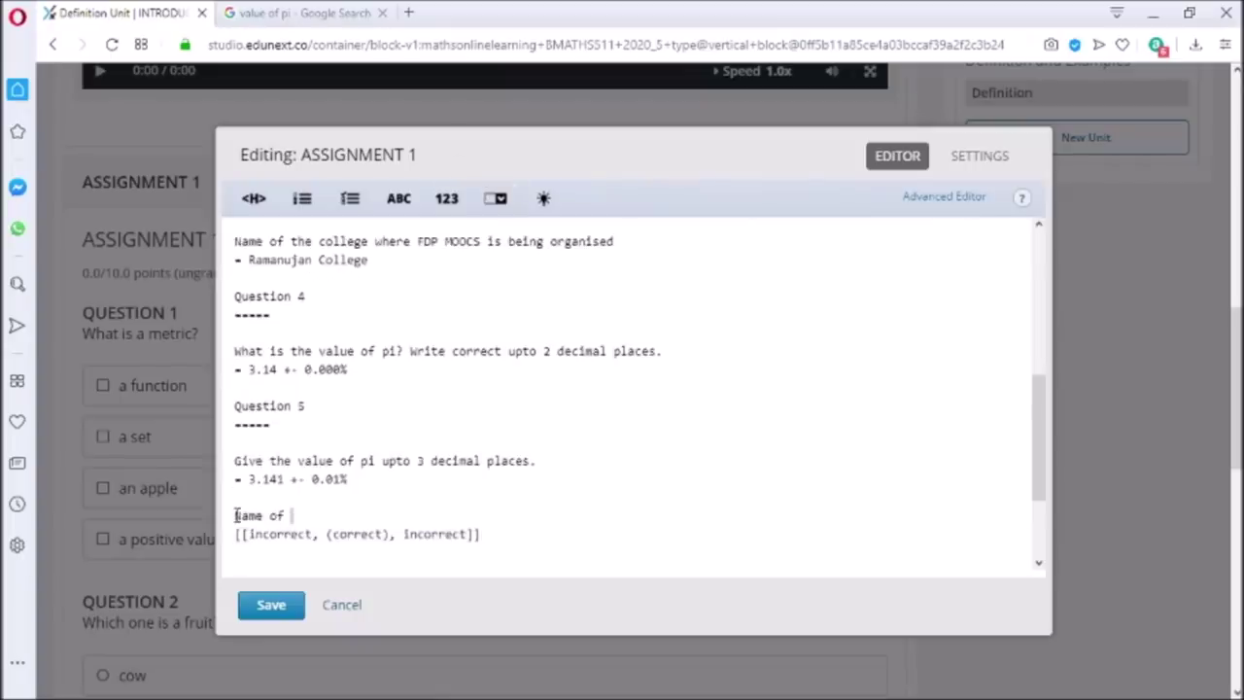
text(the place where Ramanujan College is located.)
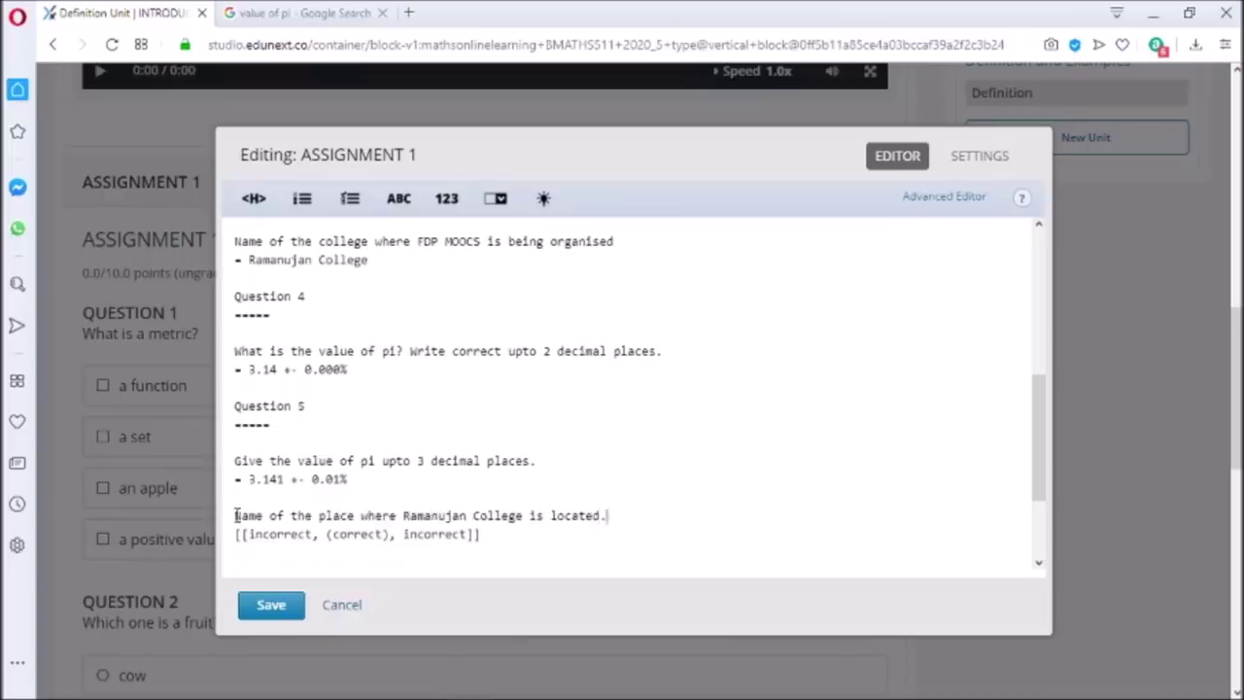
drag(247, 534, 480, 535)
text(Mehru Place)
text(Kalkaji)
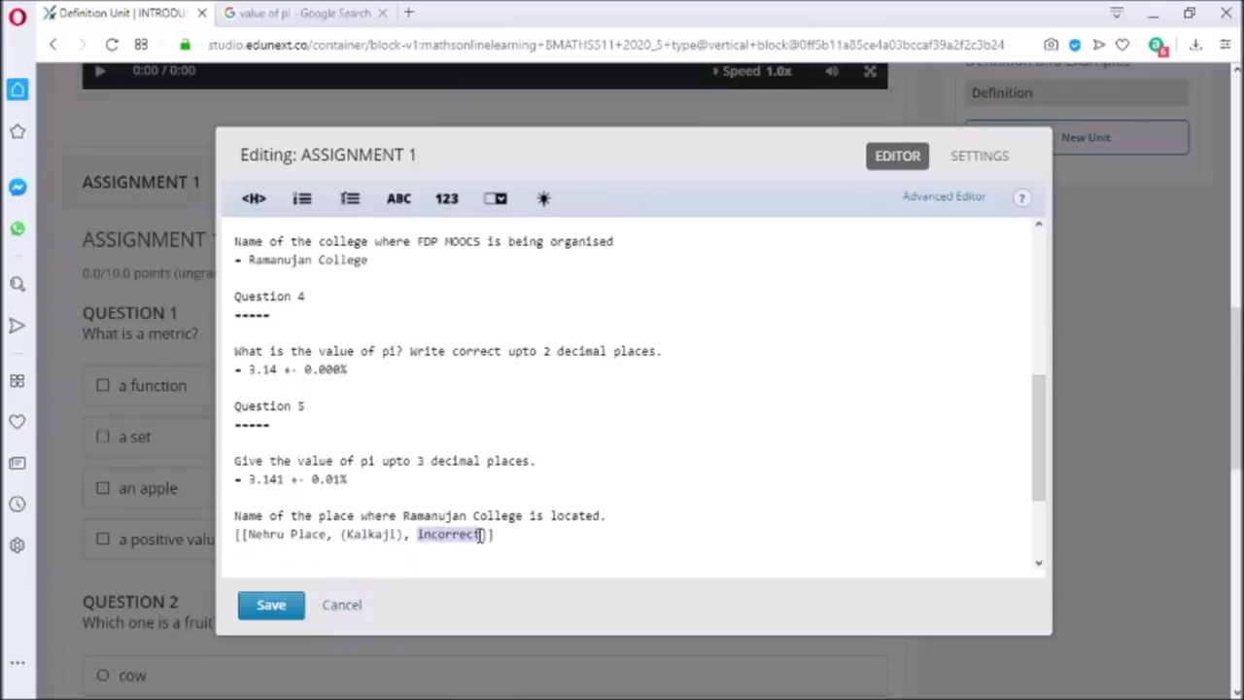
text(Okhla, )
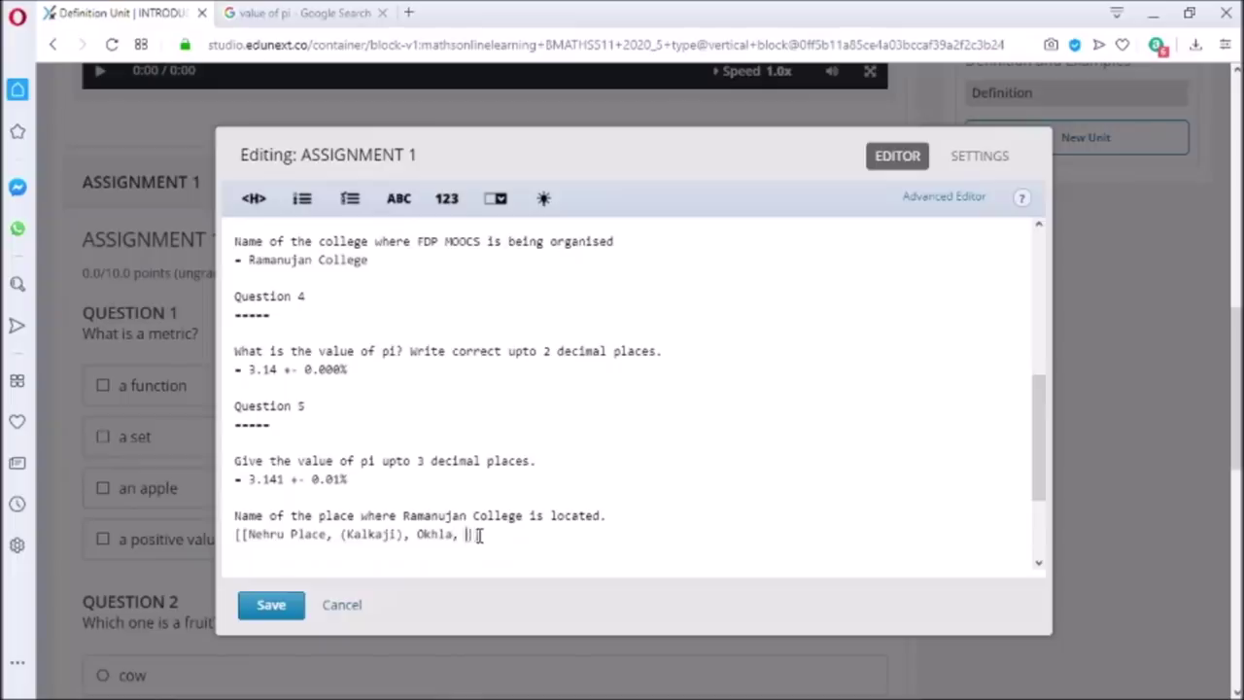
text(Banaras)
- Give the dropdown question a Question 6 heading copied from Question 5's
scroll(550, 534, down, 1)
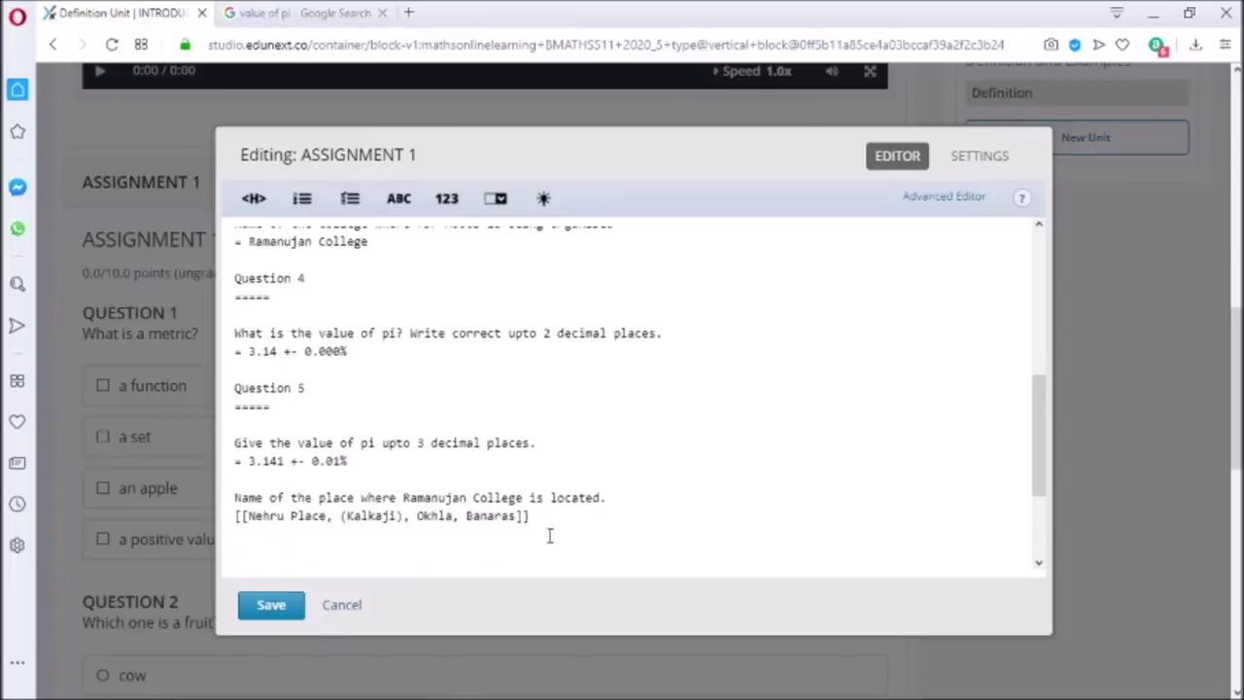
click(392, 478)
key(ctrl+c)
drag(234, 388, 553, 437)
click(279, 486)
key(Return)
key(ctrl+v)
click(313, 496)
key(BackSpace)
text(6)
scroll(1038, 428, down, 1)
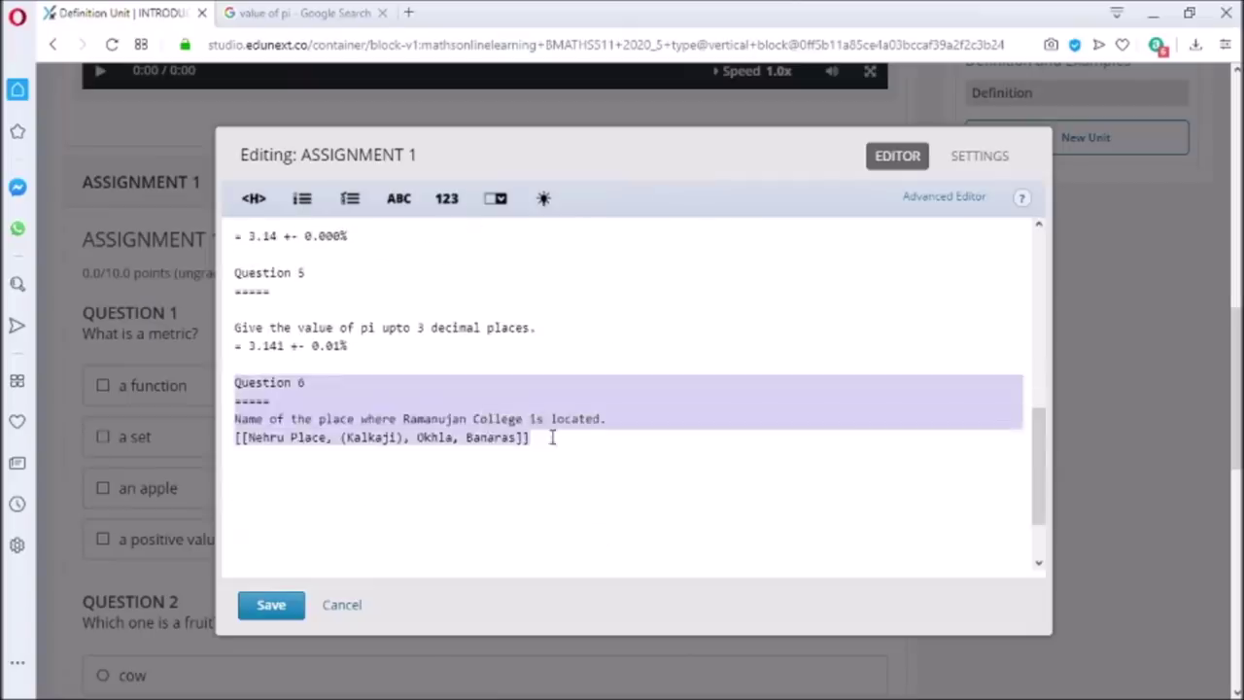
- Duplicate the Question 6 block below it and renumber the copy Question 7
key(ctrl+c)
click(528, 477)
key(ctrl+v)
click(303, 474)
key(BackSpace)
text(7)
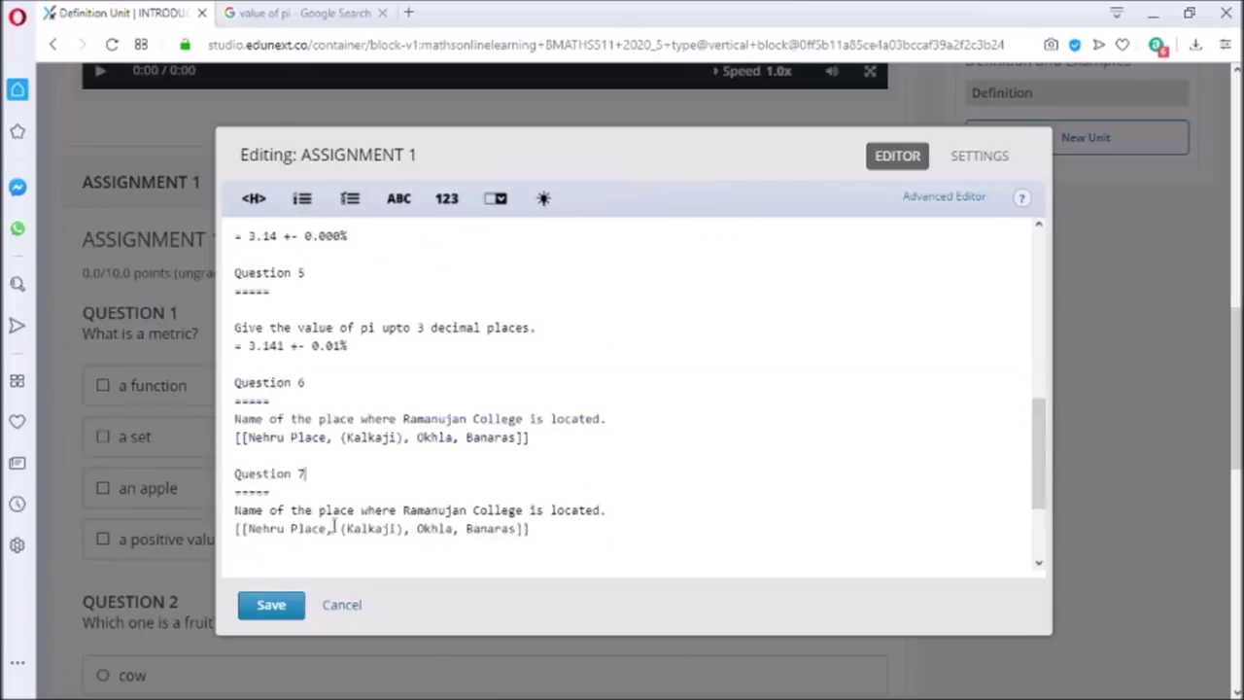
- In Question 7, move the (Kalkaji) option to just before Banaras
drag(341, 528, 417, 528)
key(ctrl+x)
click(390, 528)
key(ctrl+v)
key(BackSpace)
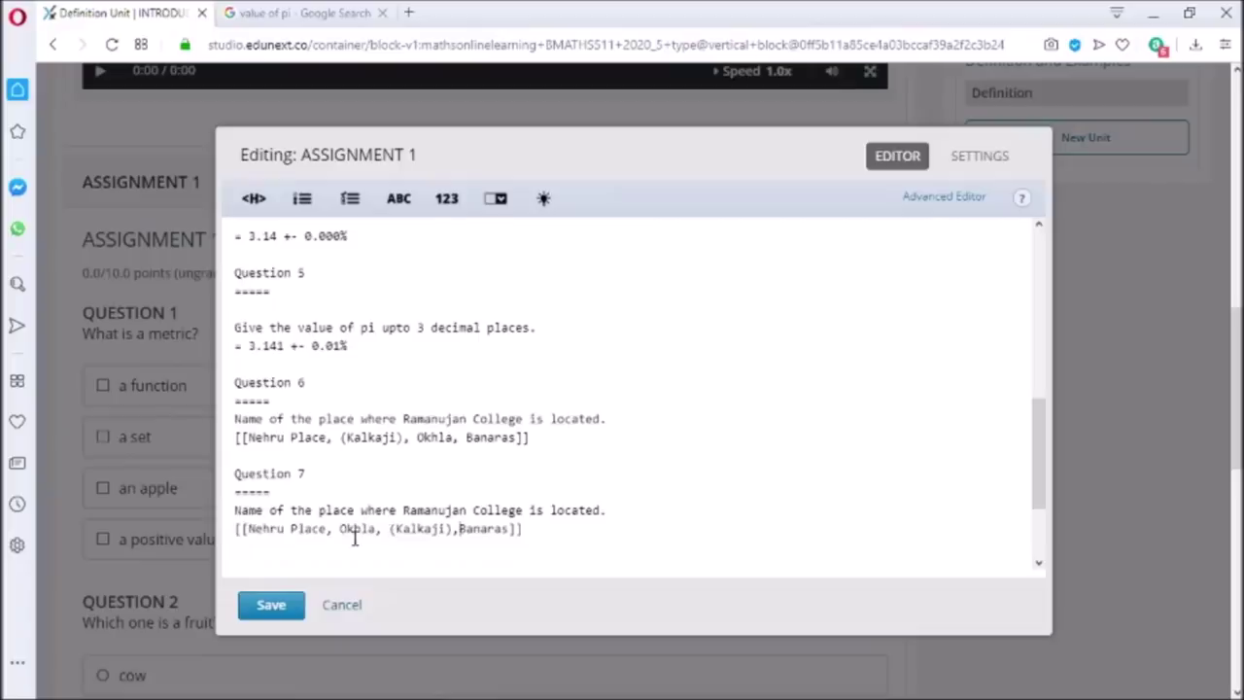
scroll(300, 555, down, 2)
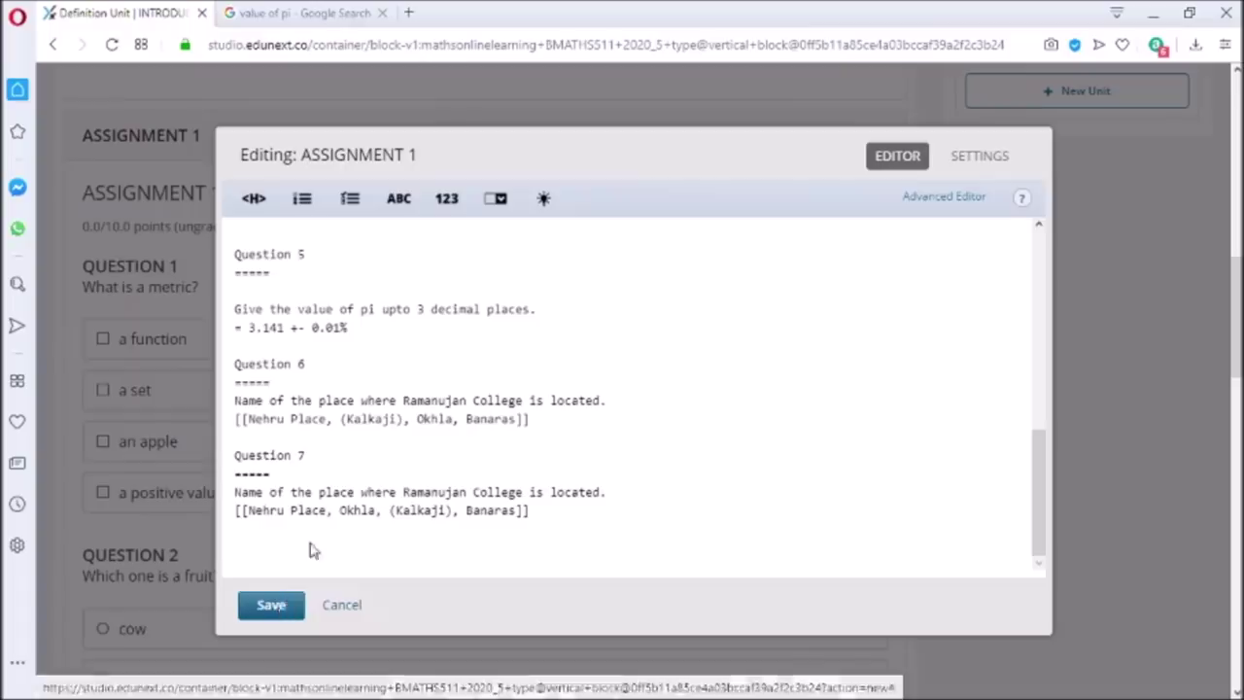
- Save ASSIGNMENT 1 and delete the Text Input component
click(291, 550)
click(271, 605)
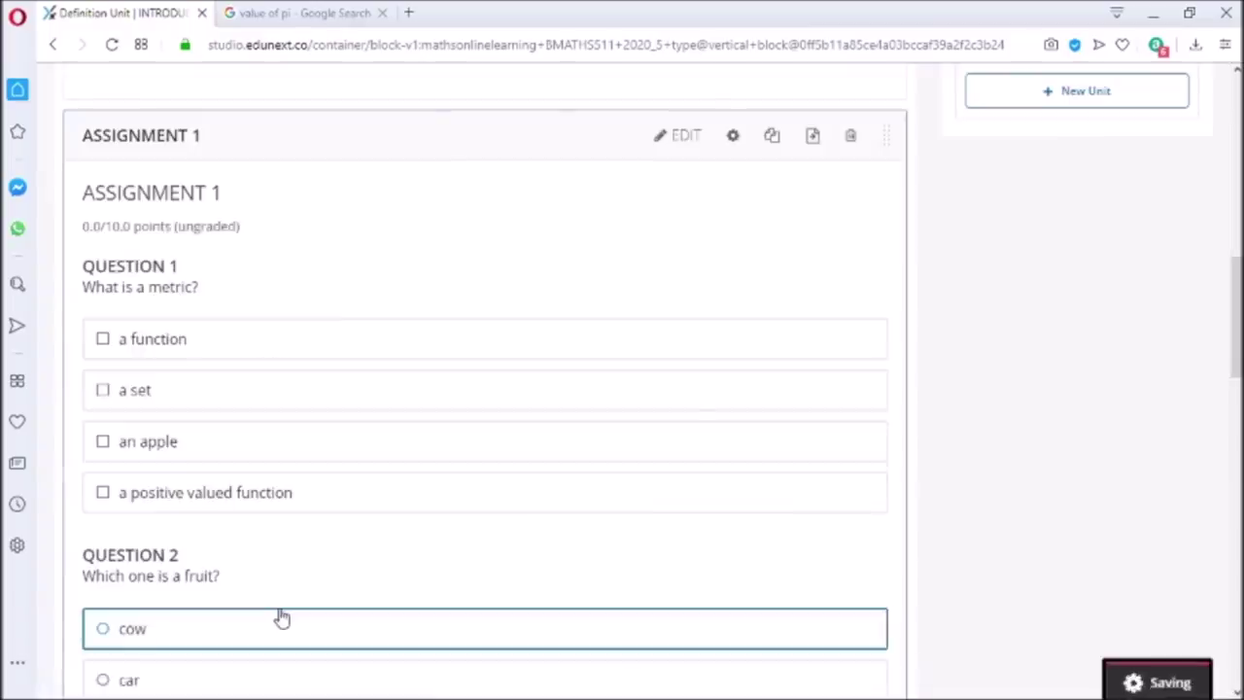
scroll(847, 564, up, 3)
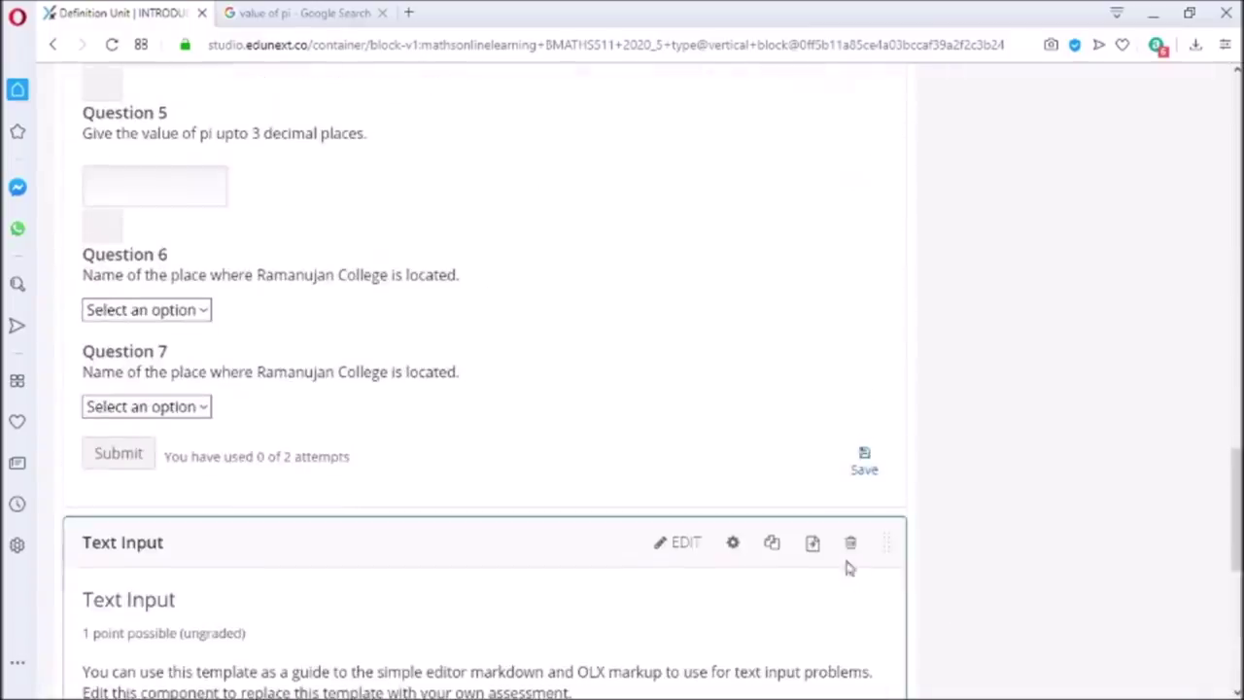
click(851, 542)
click(628, 439)
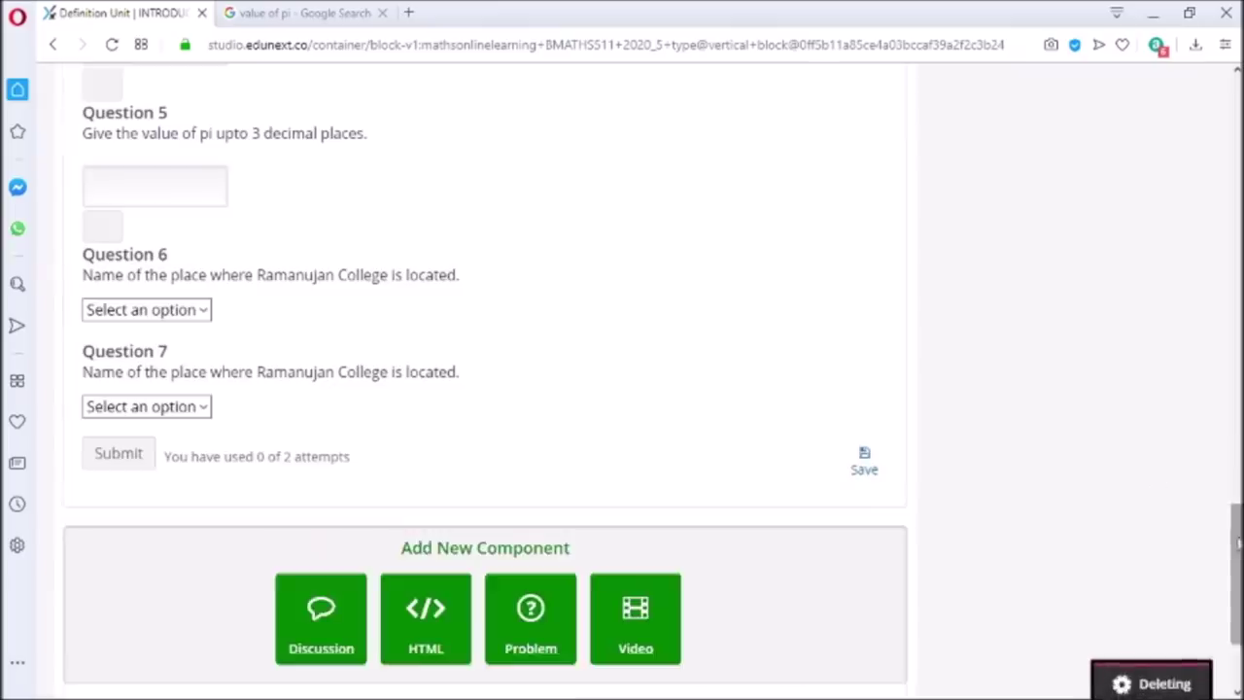
- Answer Questions 1–4 in the preview: tick two functions, choose apple, enter Ramanujan College and 3.14
scroll(1180, 369, up, 12)
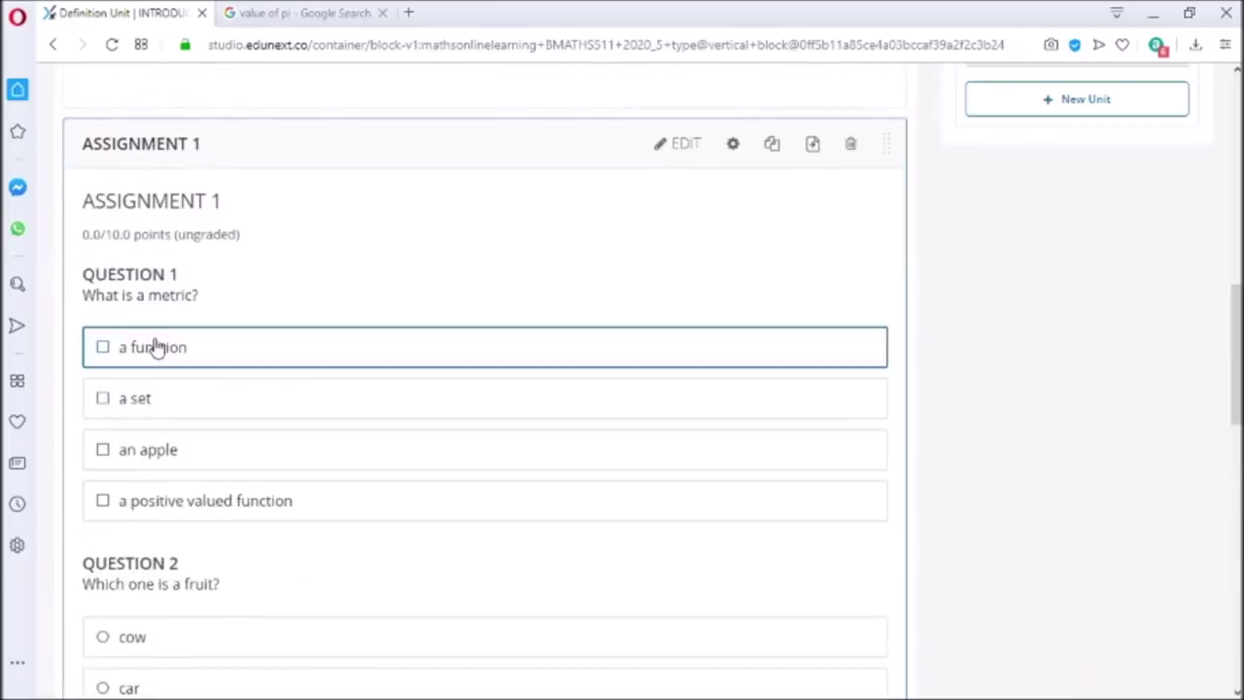
click(156, 347)
click(544, 495)
scroll(806, 372, down, 2)
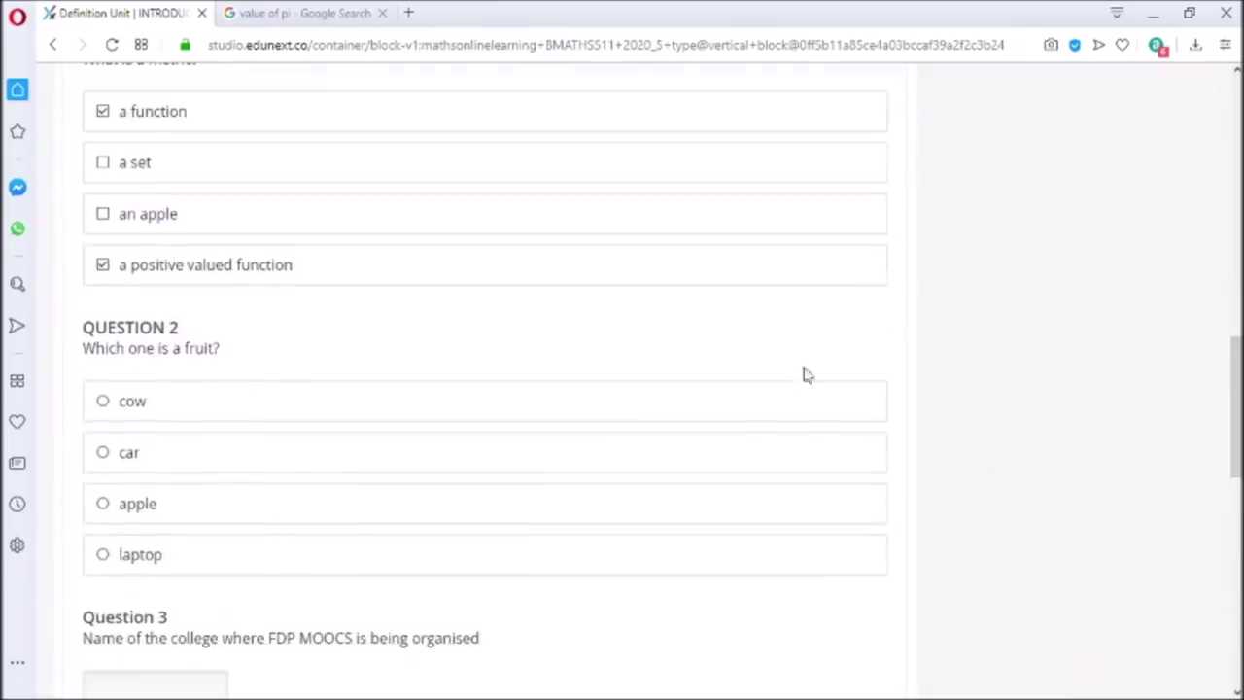
click(191, 502)
scroll(192, 502, down, 1)
scroll(165, 366, down, 2)
click(164, 372)
text(Ramanujan College)
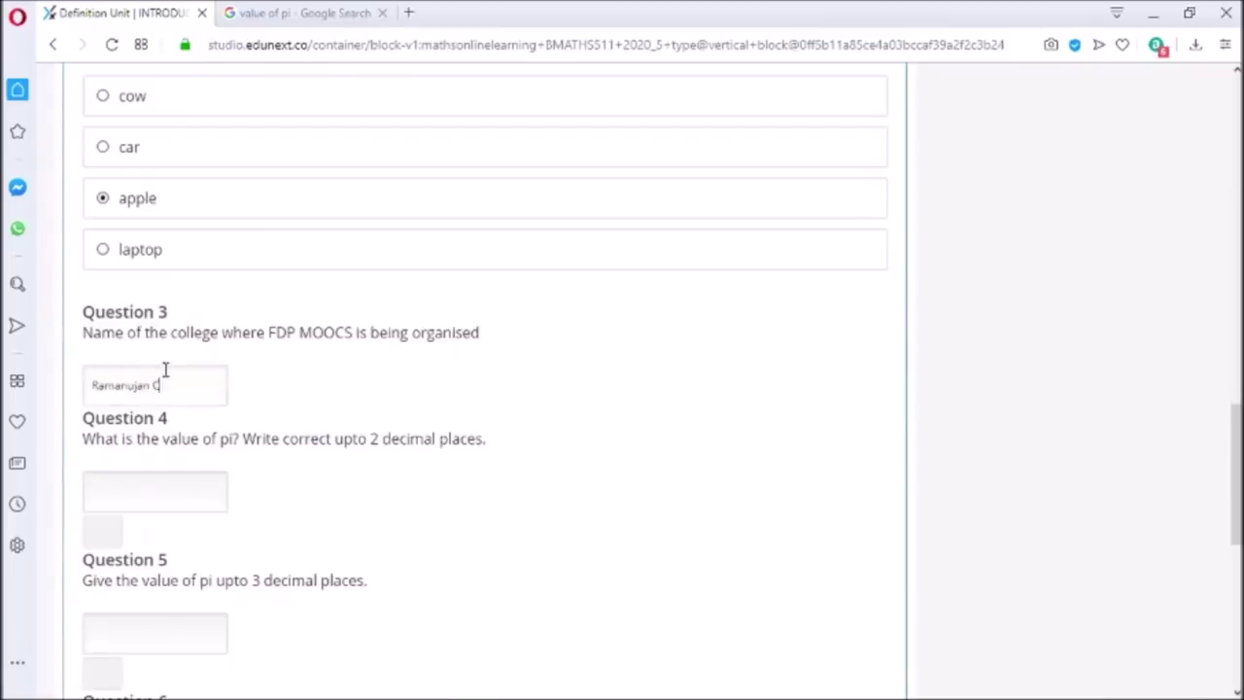
click(180, 483)
text(3.14)
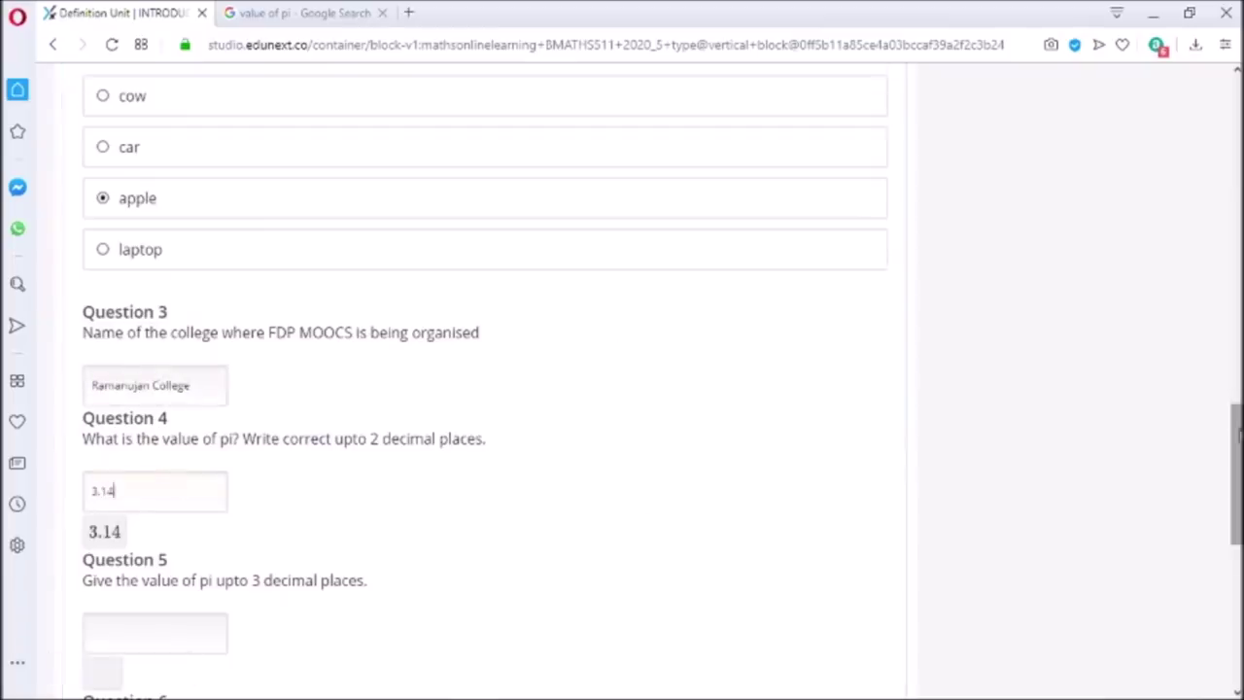
- Enter 3.145 for Question 5, pick Kalkaji in Questions 6 and 7, and submit
scroll(163, 450, down, 2)
click(163, 450)
text(3.145)
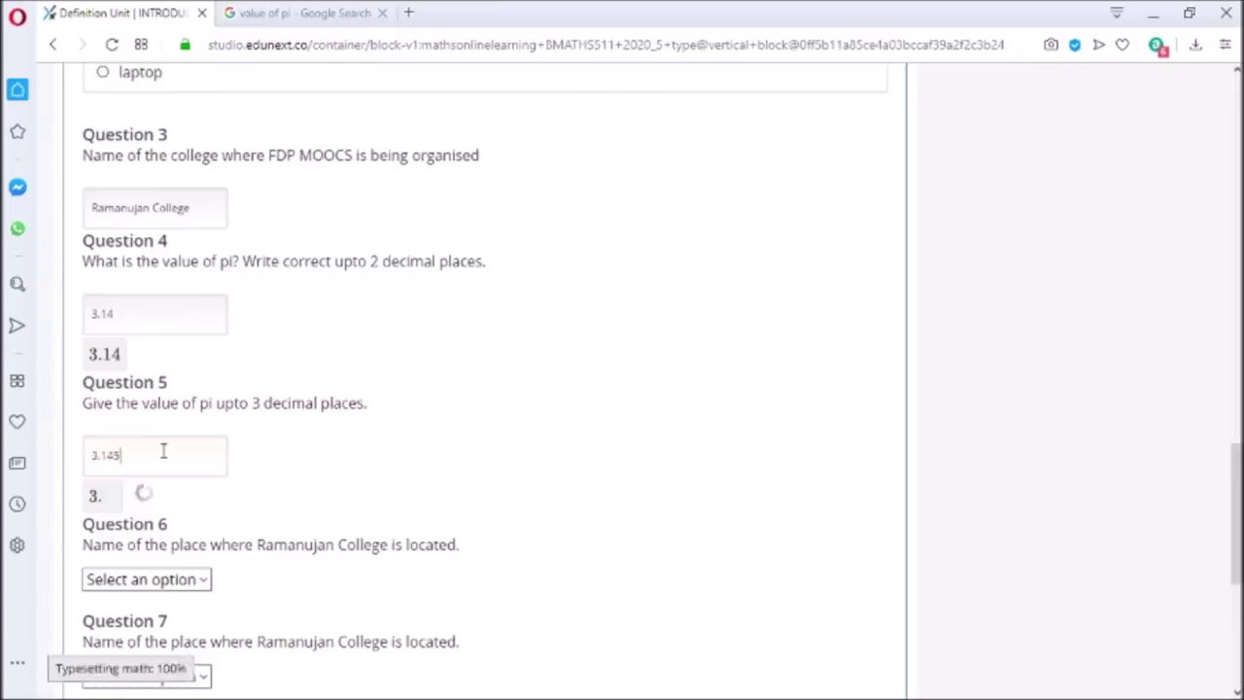
scroll(817, 469, down, 2)
click(139, 438)
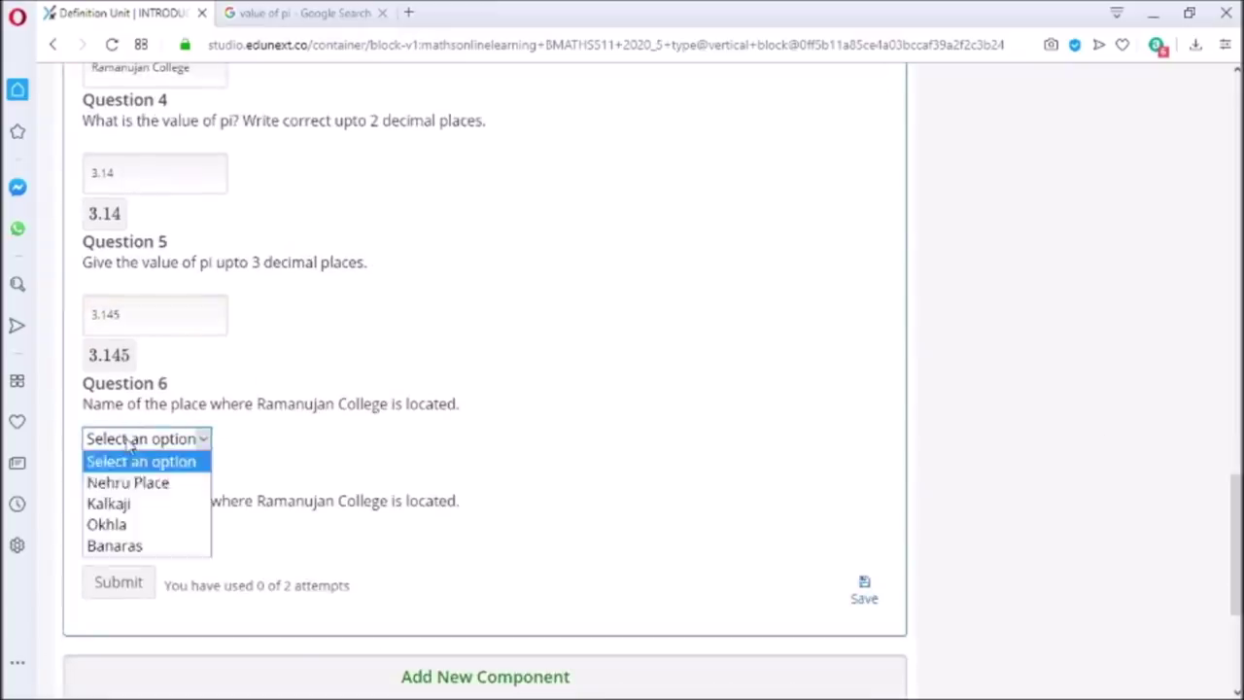
click(141, 503)
click(165, 537)
click(121, 619)
click(146, 584)
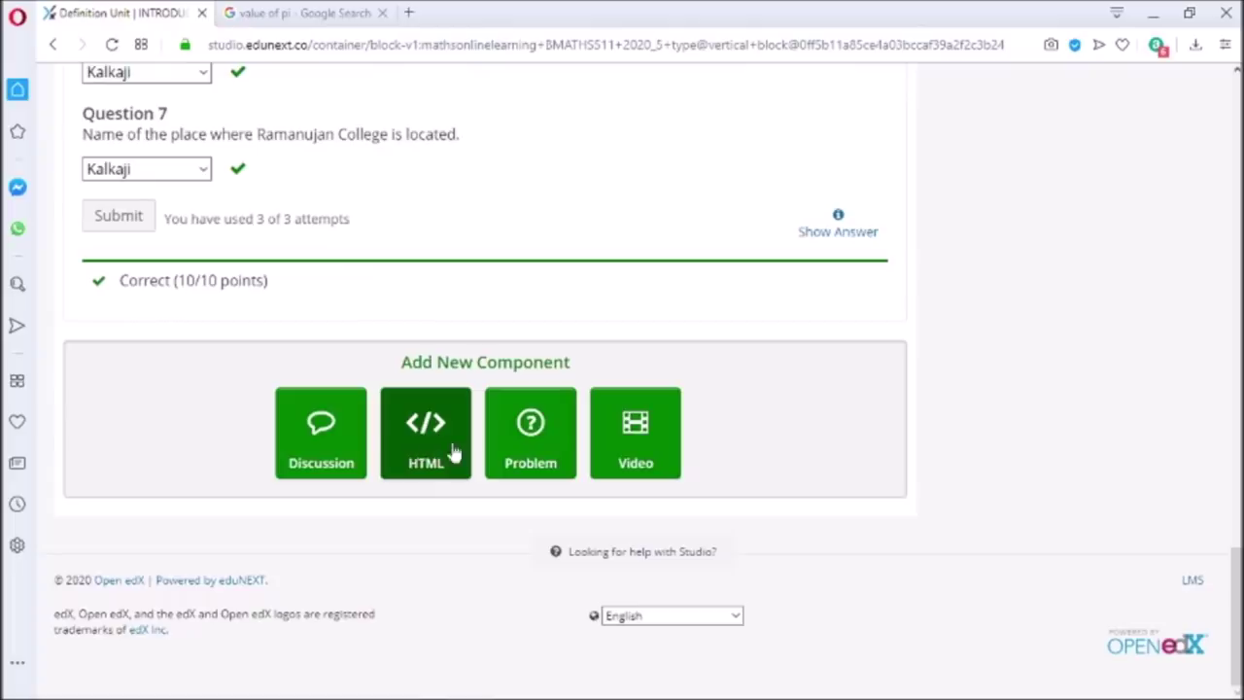
- Add a Discussion component below ASSIGNMENT 1 and save its default settings unchanged
click(335, 459)
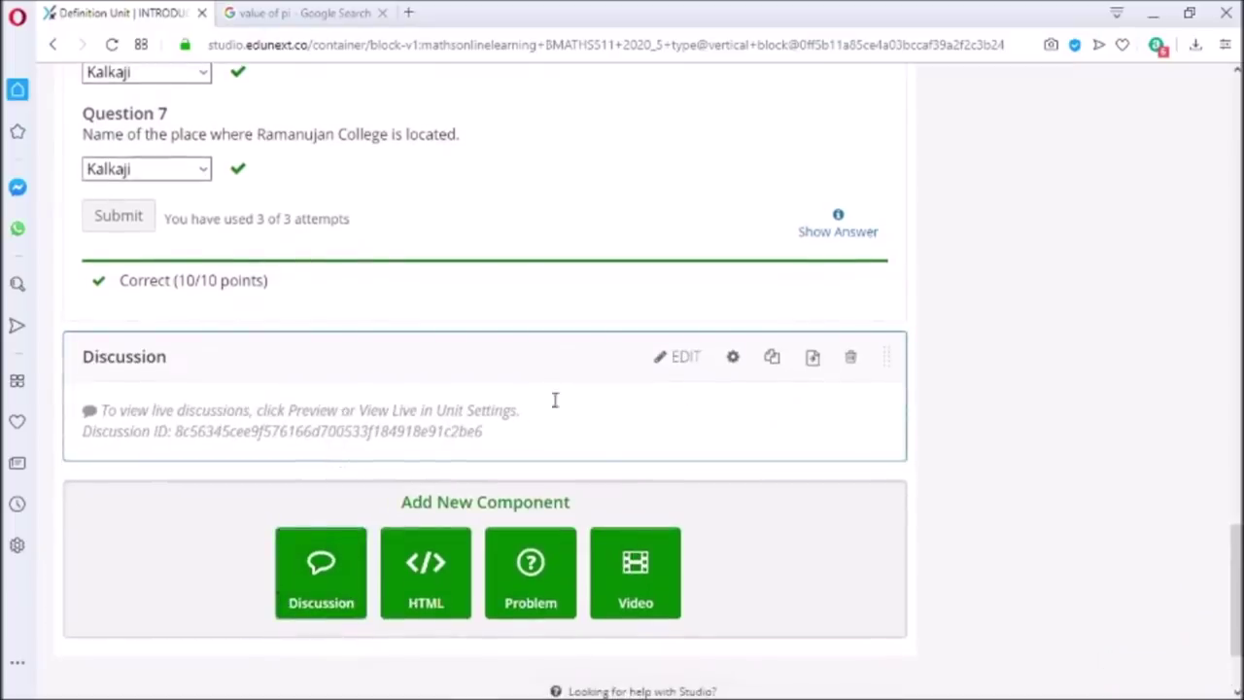
click(681, 366)
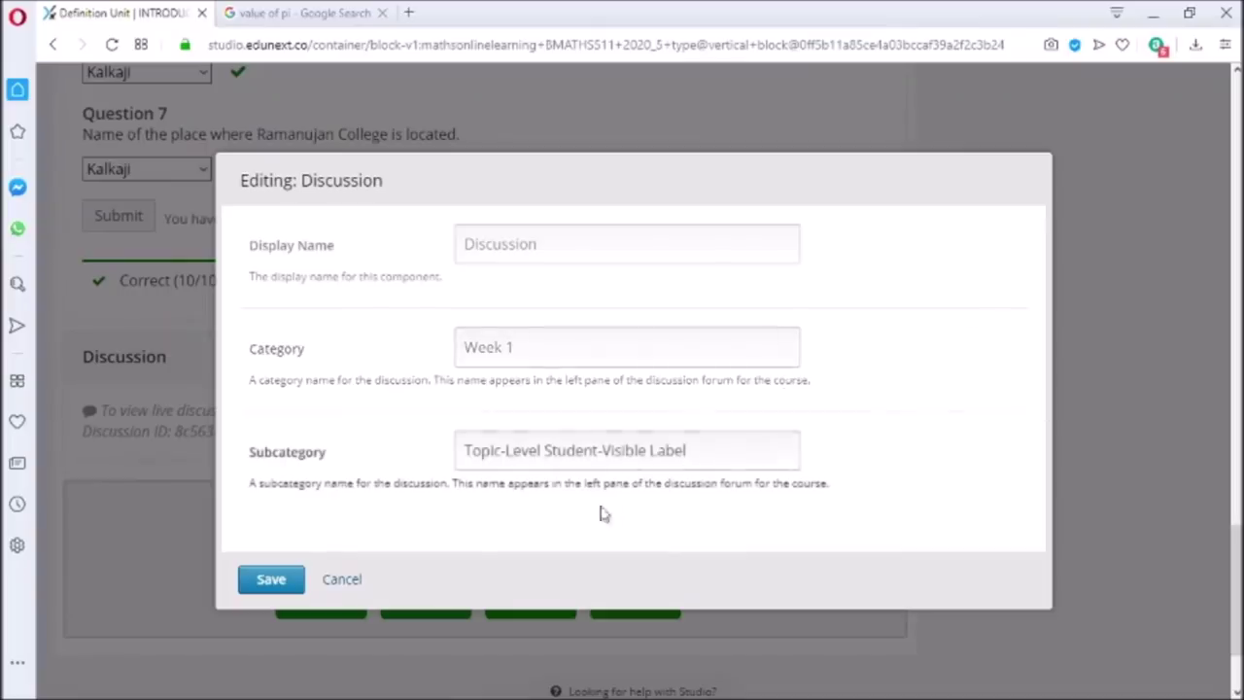
click(264, 580)
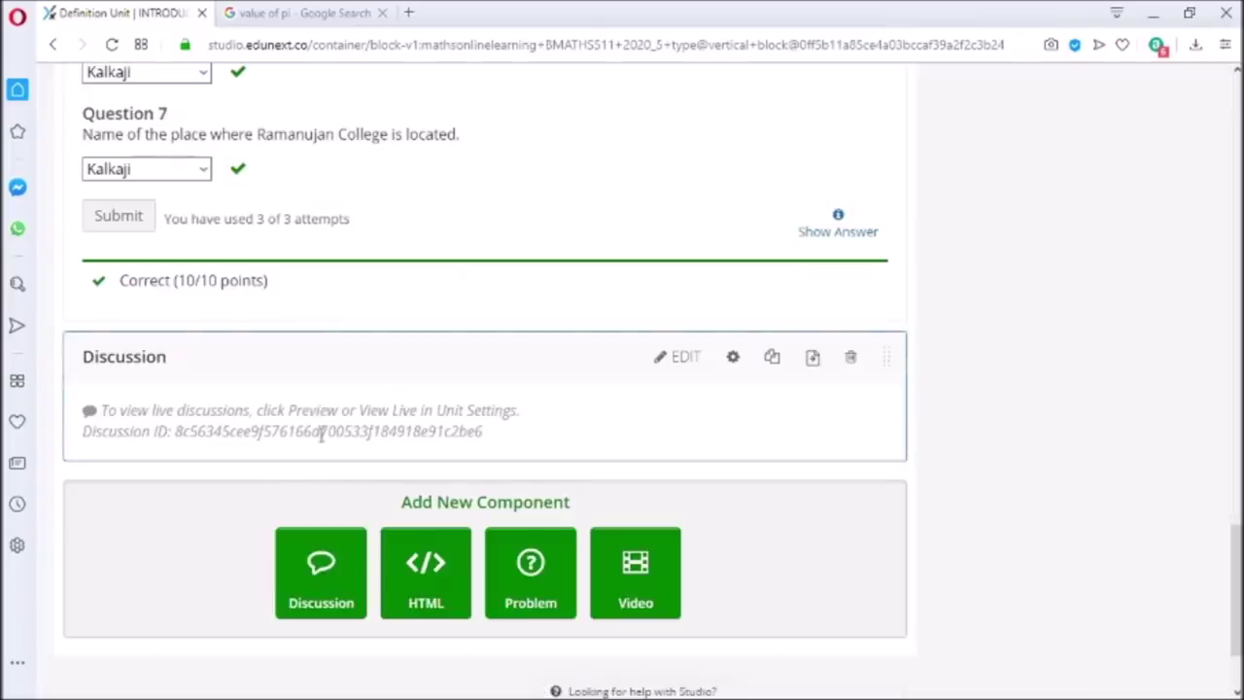
scroll(1222, 513, down, 2)
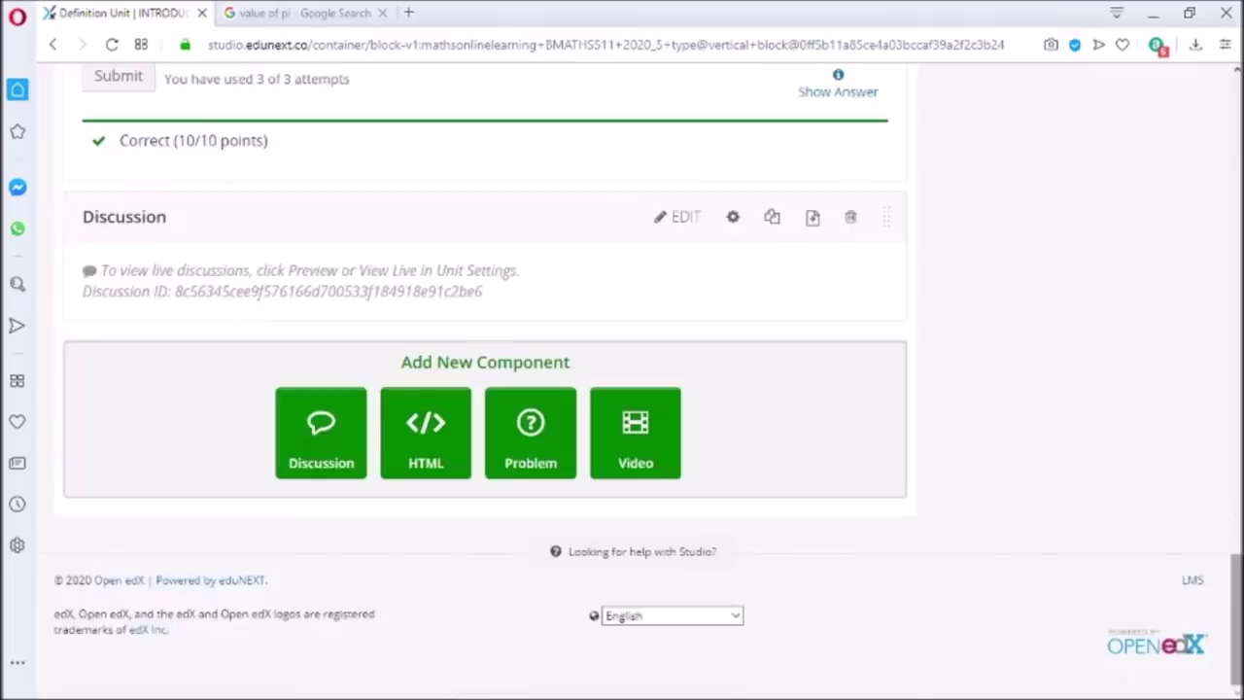
drag(1237, 612, 1239, 107)
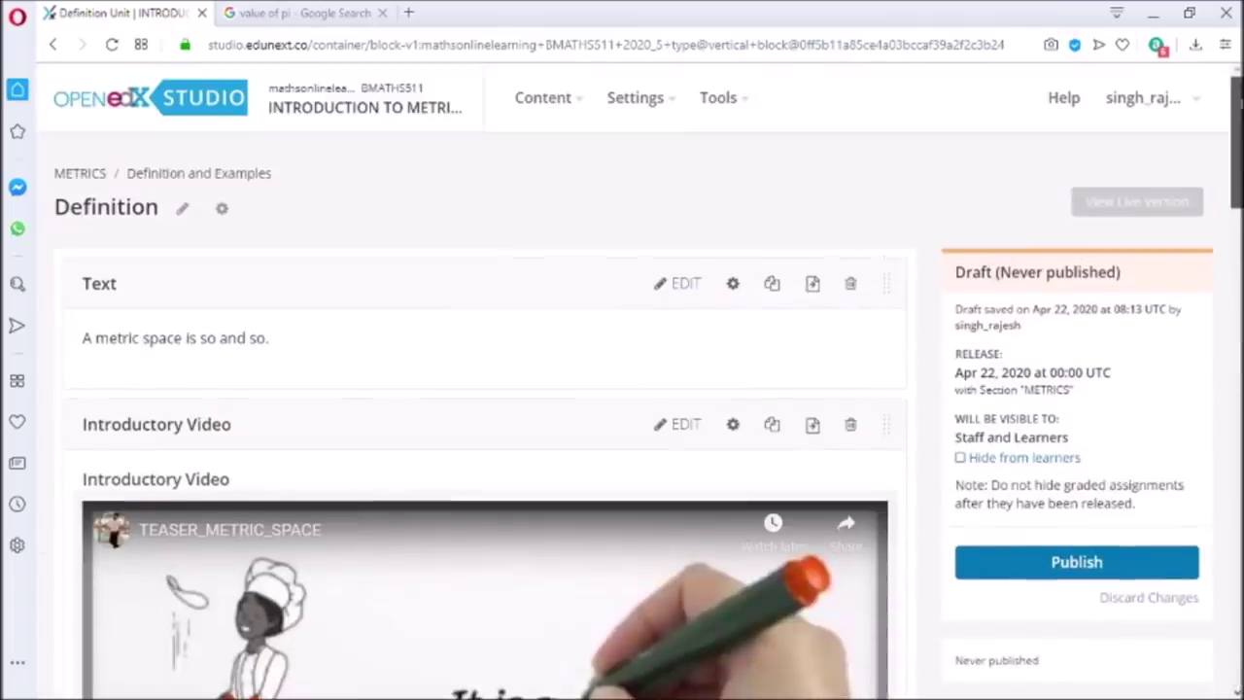
- From the METRICS outline, add a unit in Definition and Examples titled Metrics Subspaces
click(97, 175)
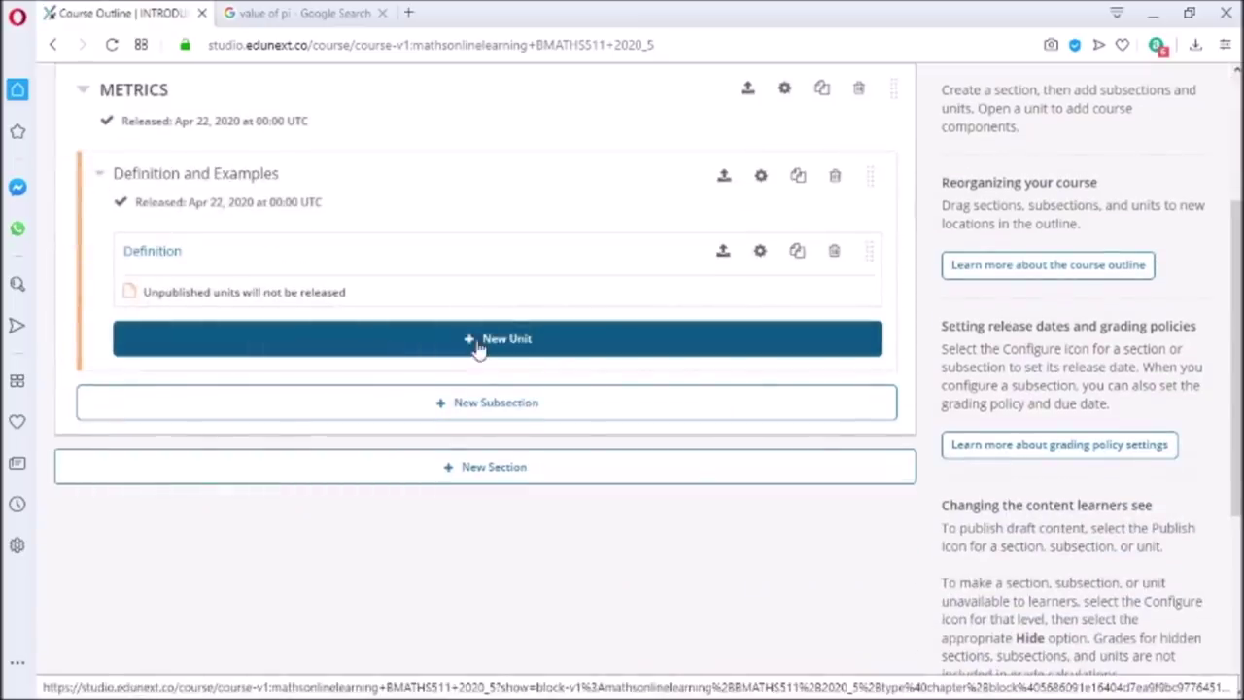
click(478, 340)
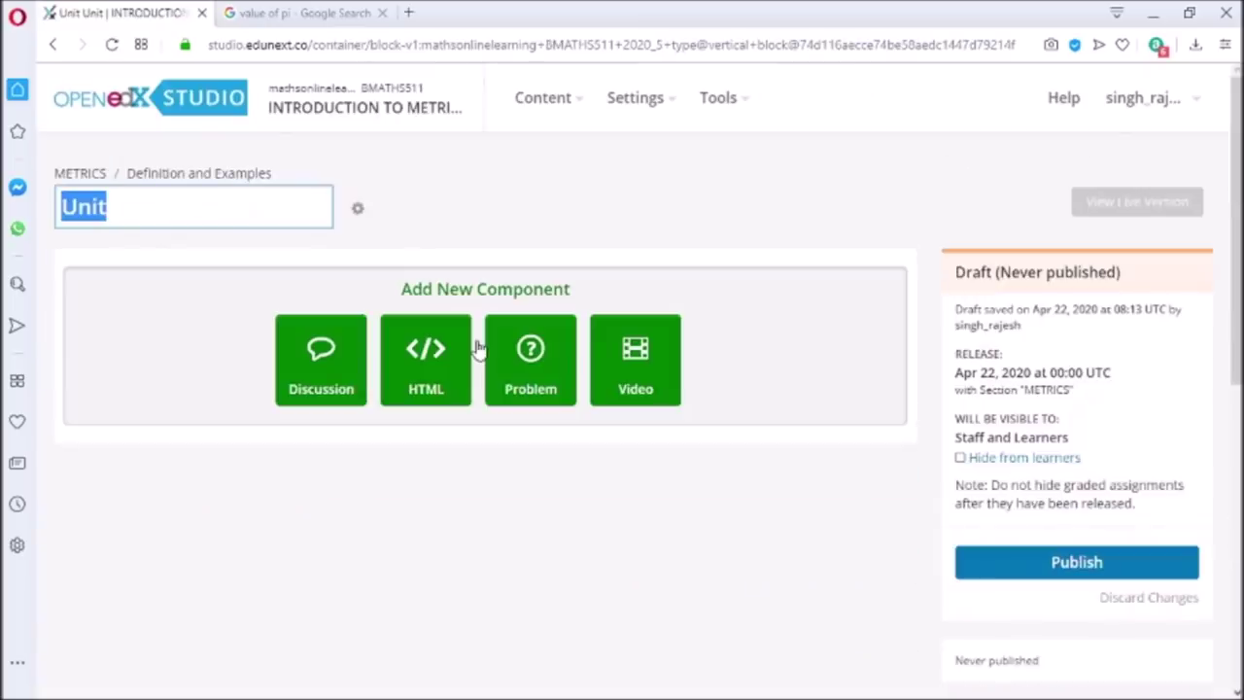
key(BackSpace)
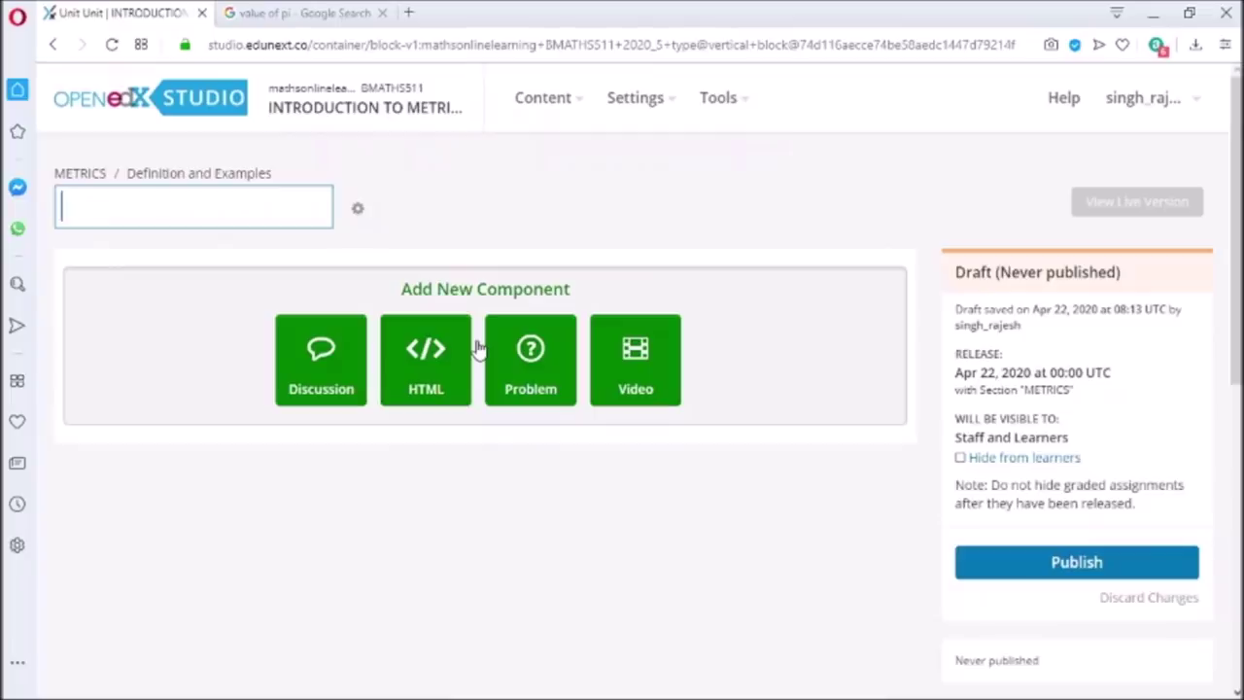
text(Metri)
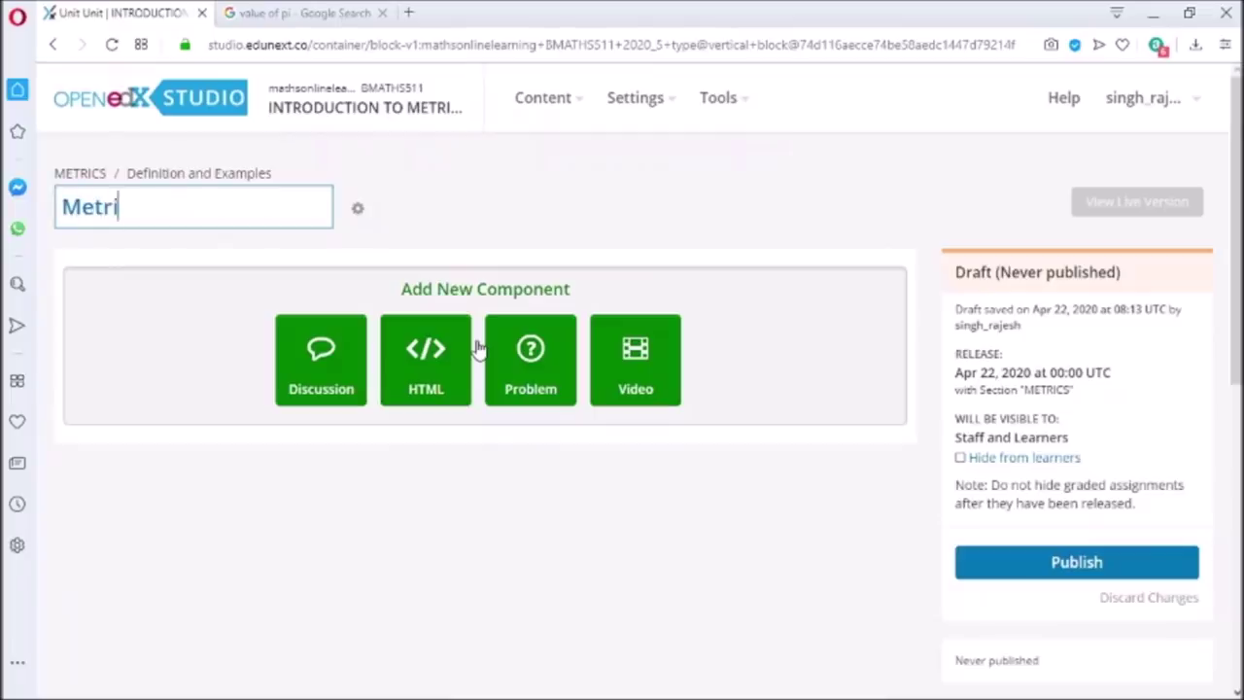
text(cs Subsapces)
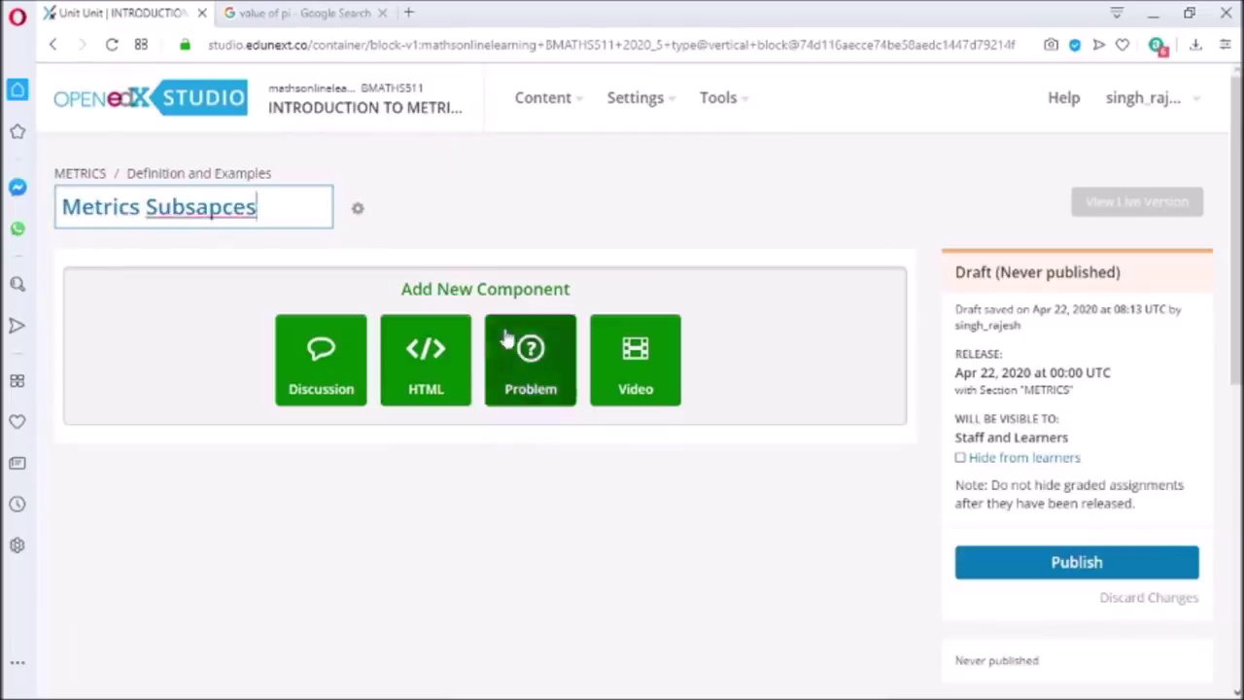
click(207, 209)
key(BackSpace)
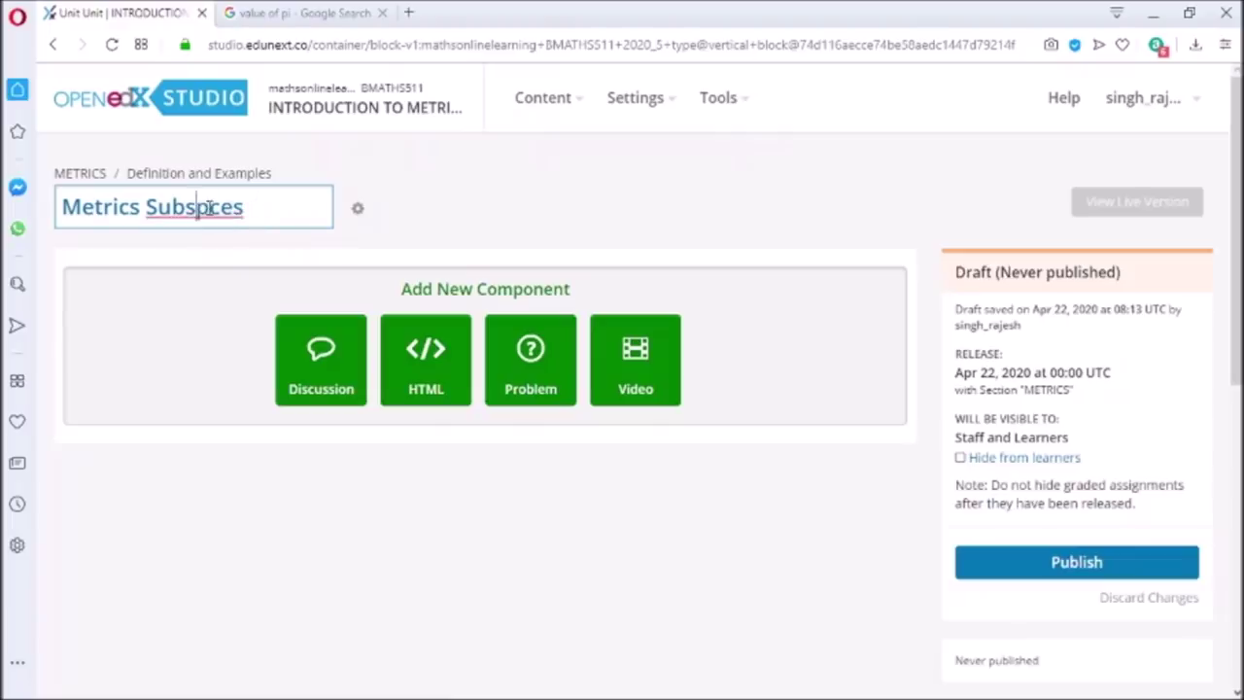
- Finish the Metrics Subspaces title and add a Text component with display name Definition
text(a)
click(409, 228)
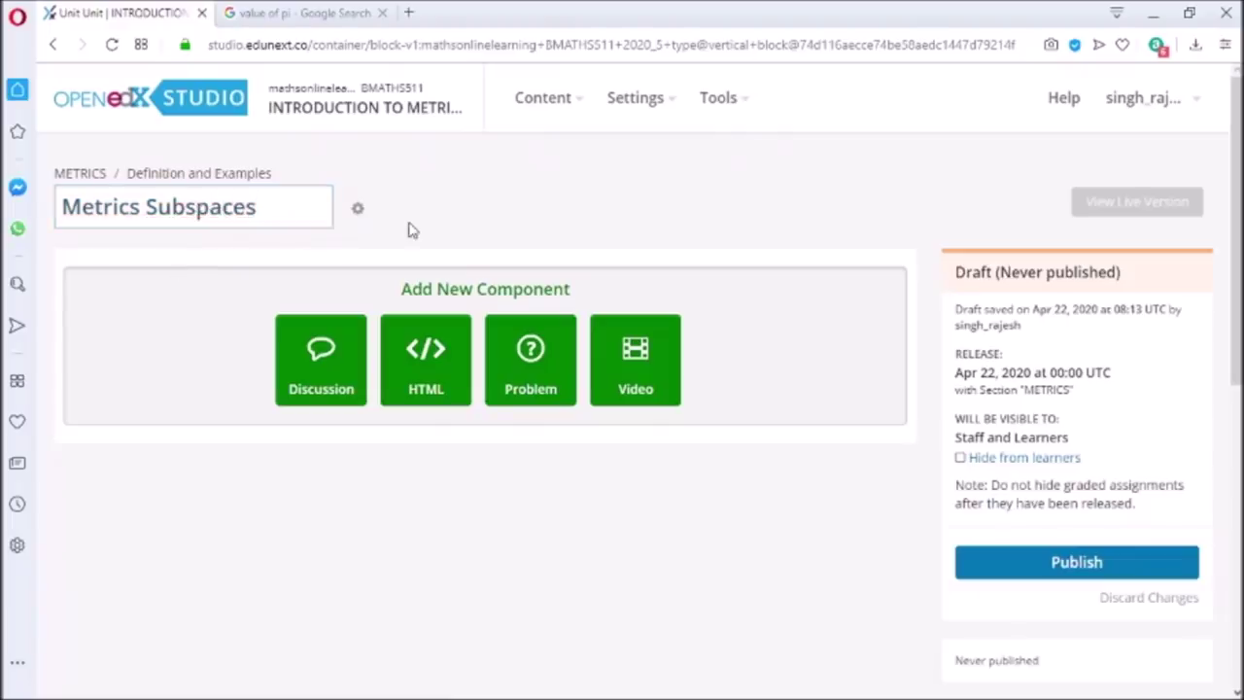
click(428, 321)
click(243, 312)
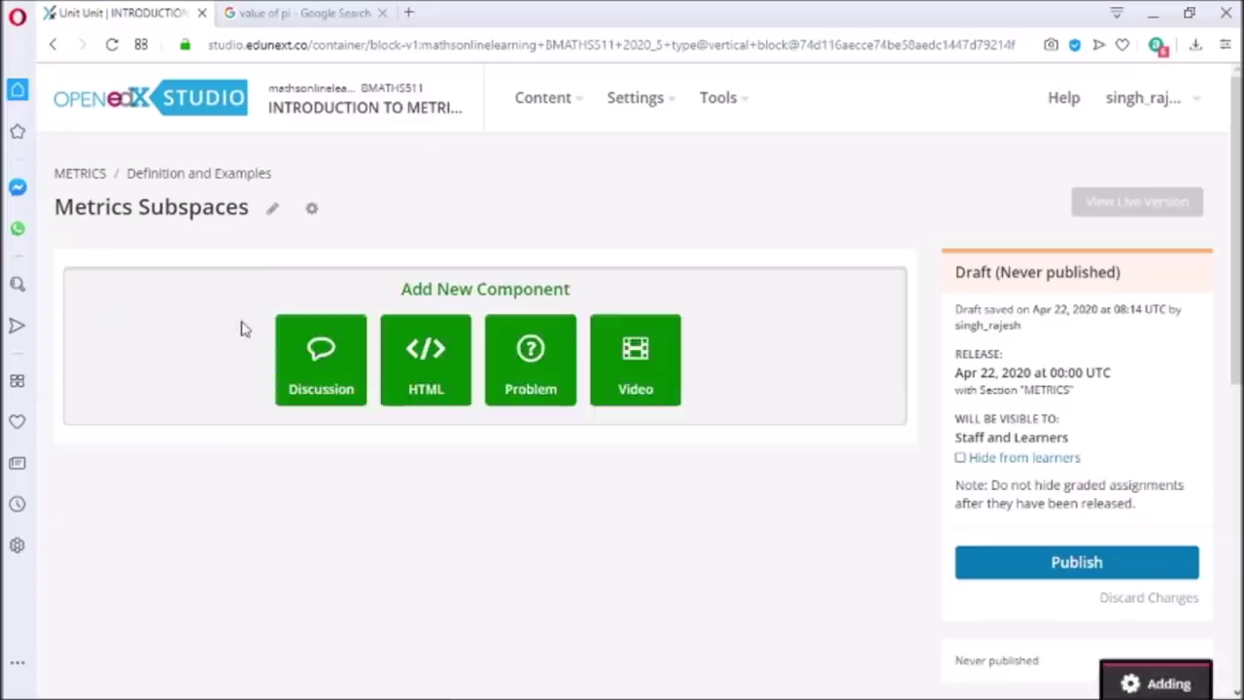
click(657, 295)
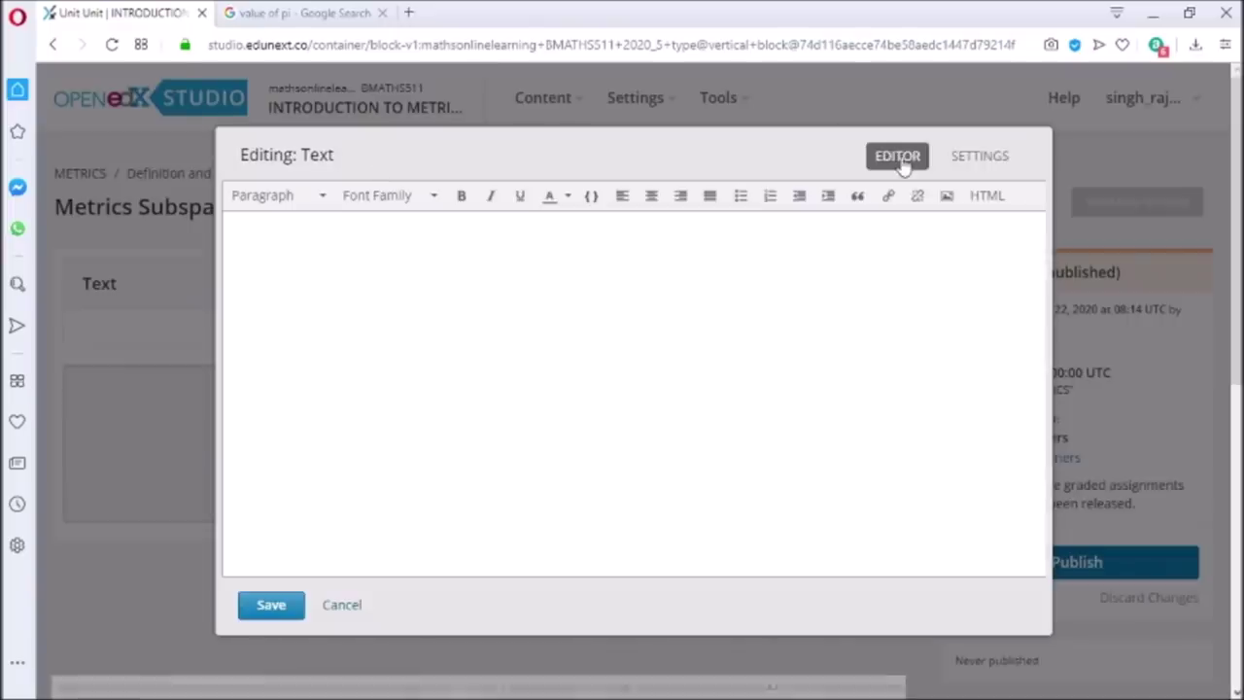
click(977, 156)
drag(631, 211, 452, 220)
text(Def)
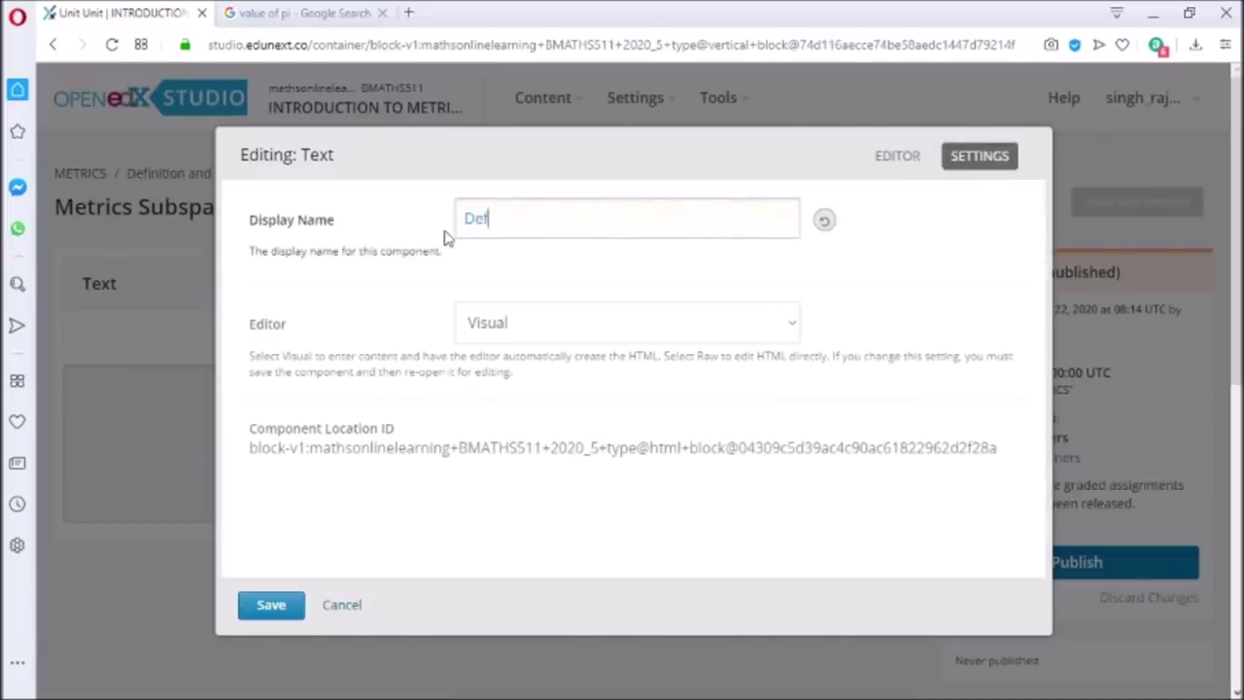
text(inition)
click(268, 604)
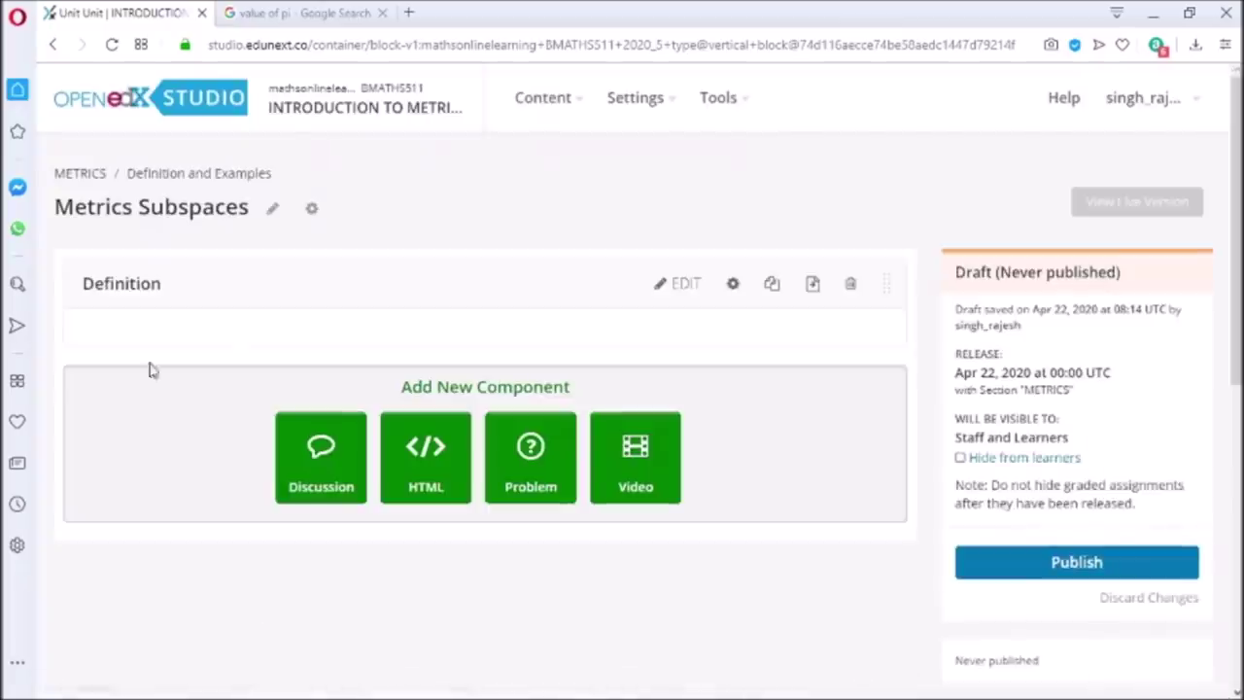
- Write 'A metric subspace is so and so' in the Definition component and justify it
click(670, 293)
text(A metric s)
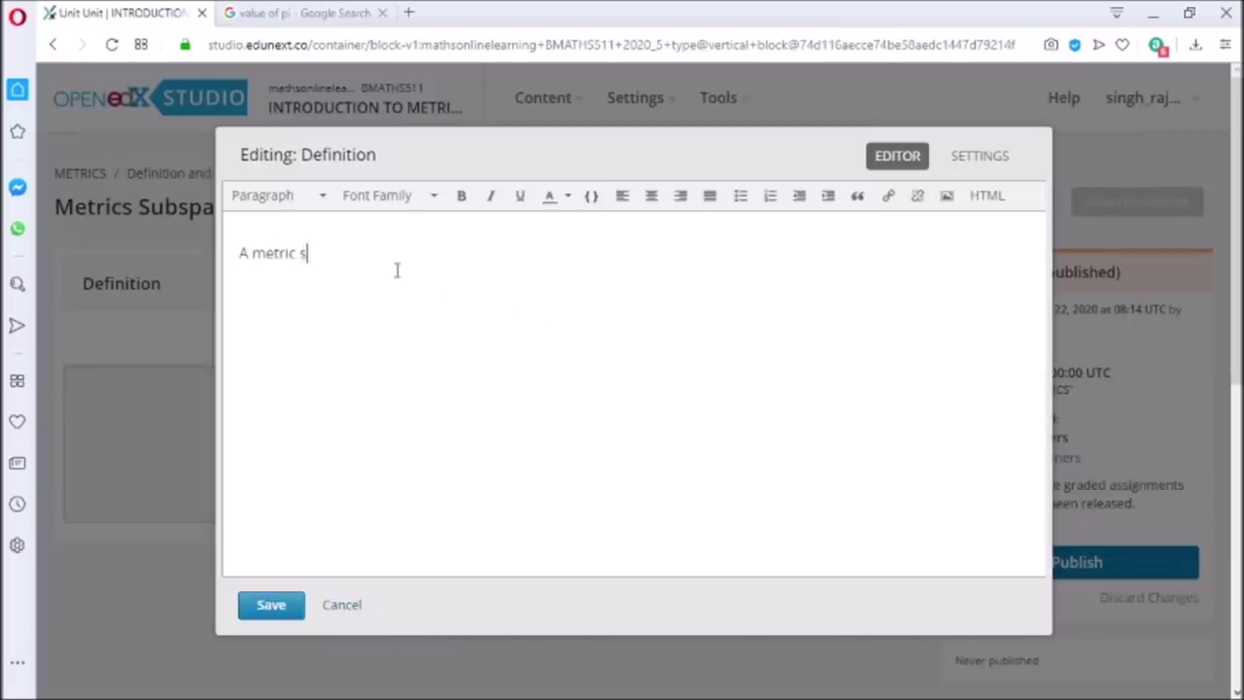
text(ubspace is so am)
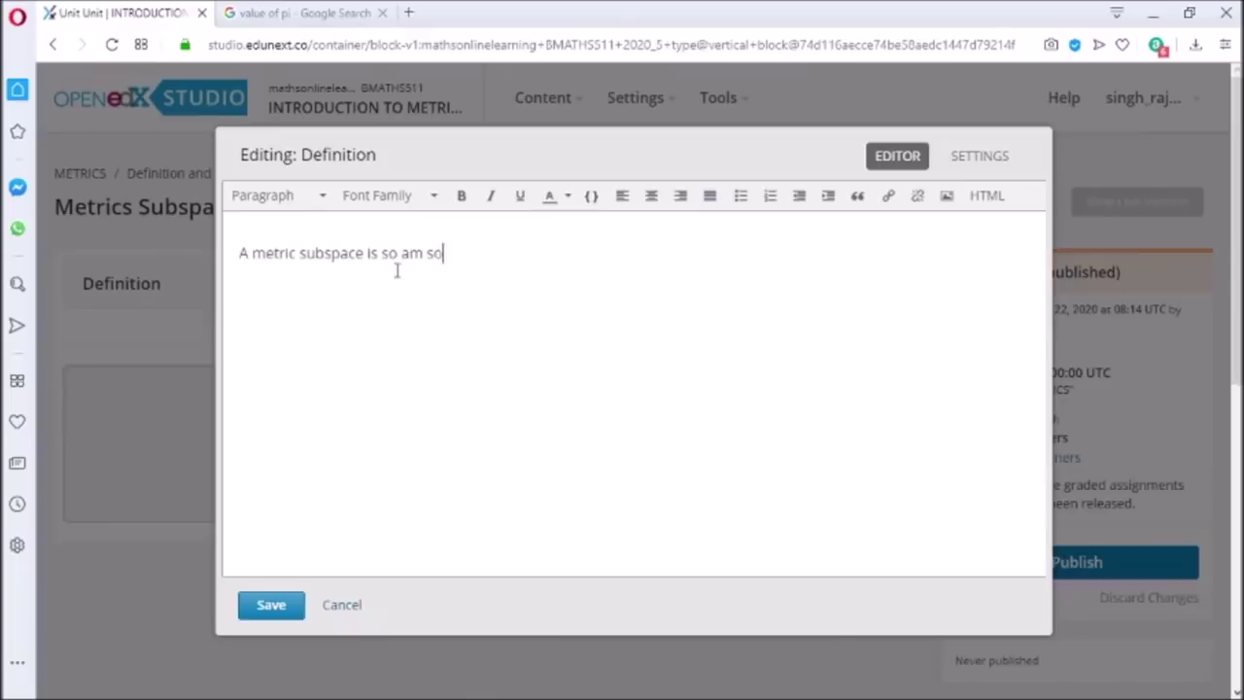
key(BackSpace)
text(ns so)
click(651, 195)
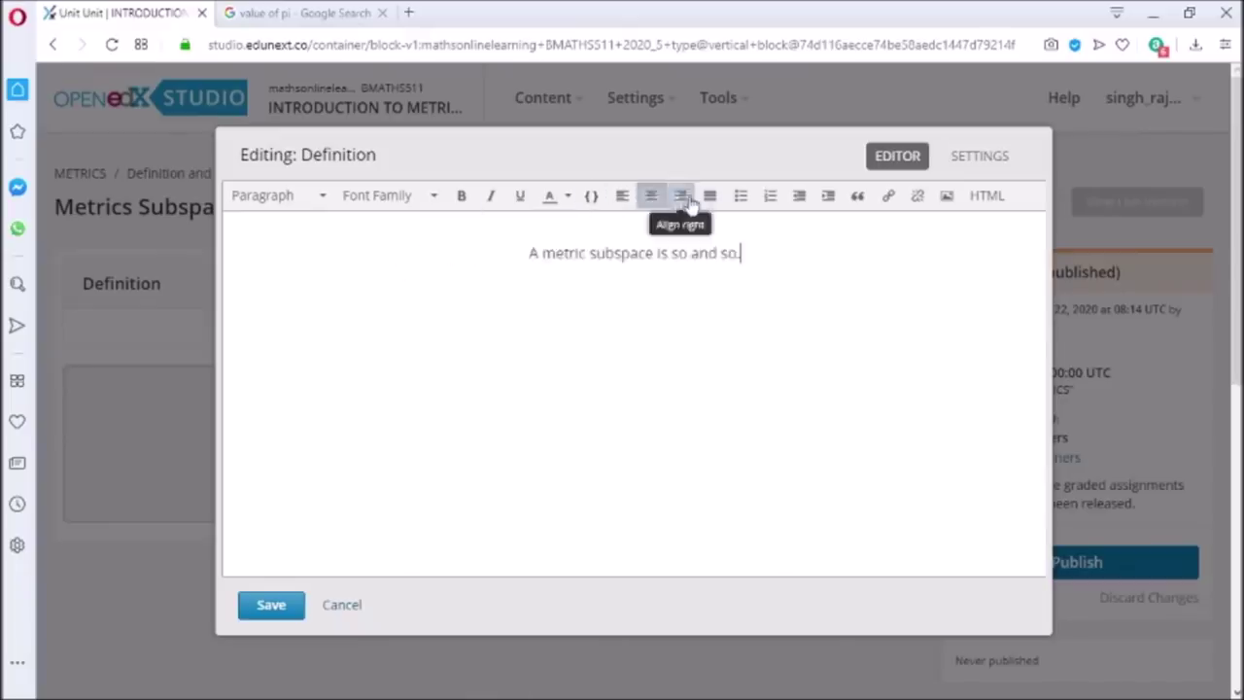
click(681, 196)
click(709, 196)
- Add a two-item bulleted list: ghdah and kahfsjakg
key(Return)
text(ghdahak)
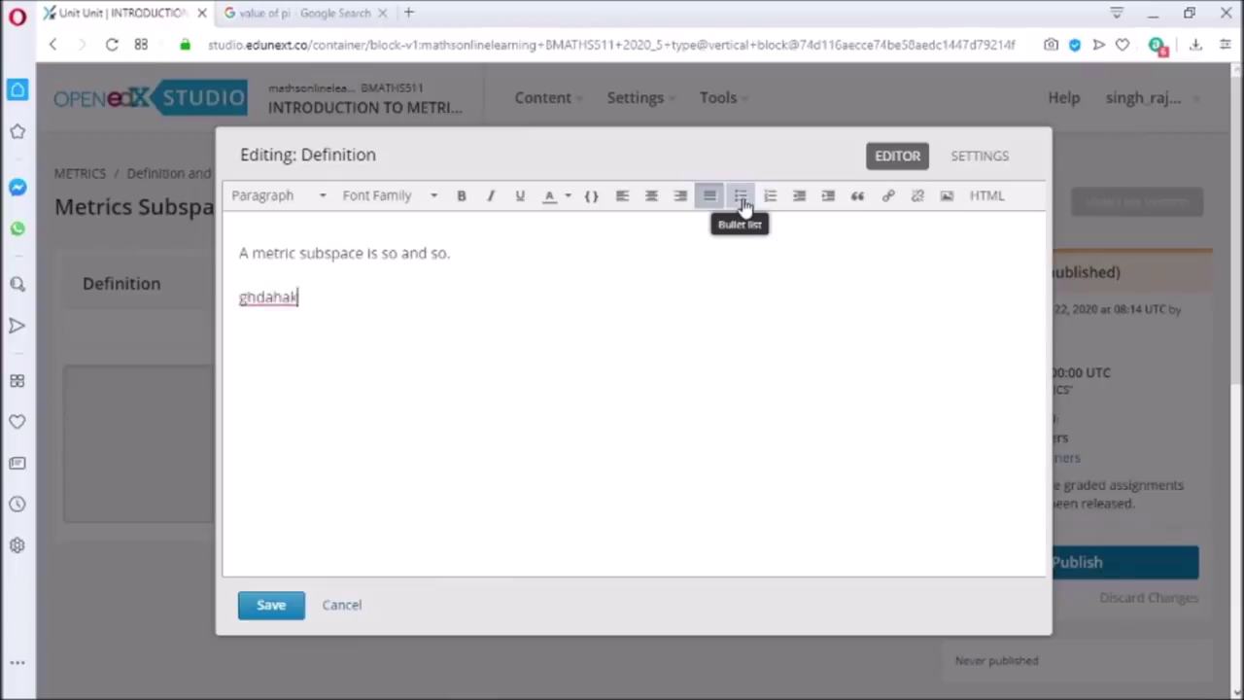
click(744, 203)
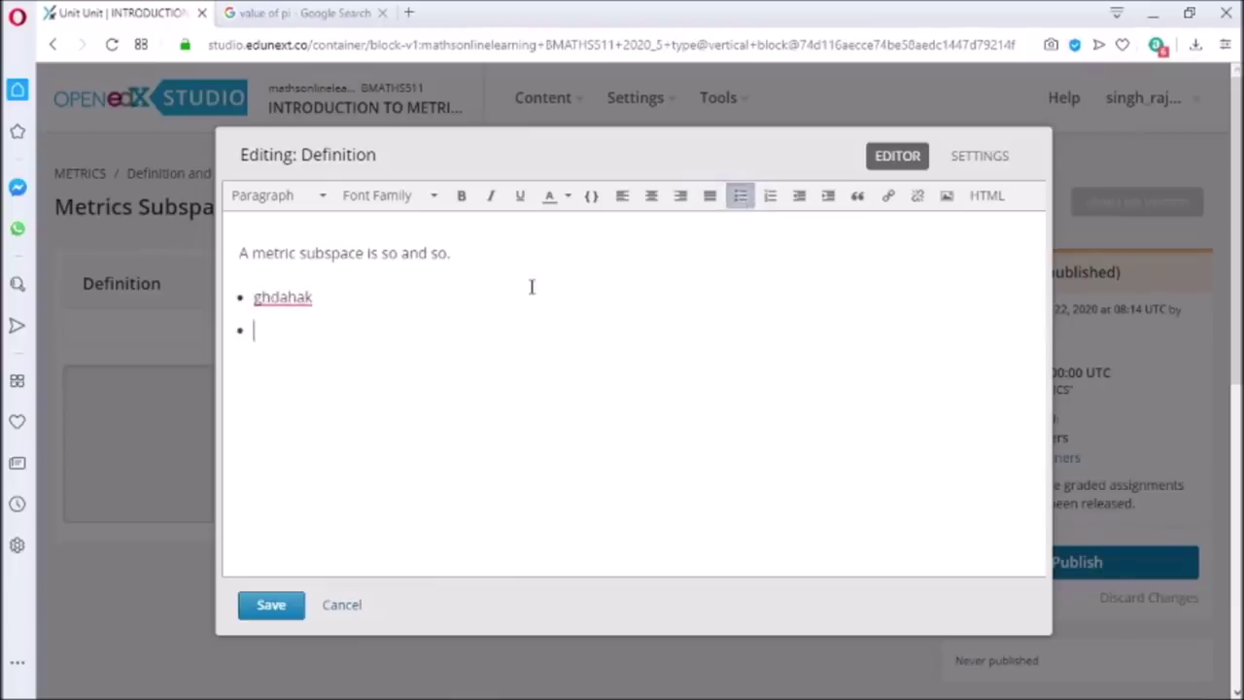
text(kahfsjakg)
key(Return)
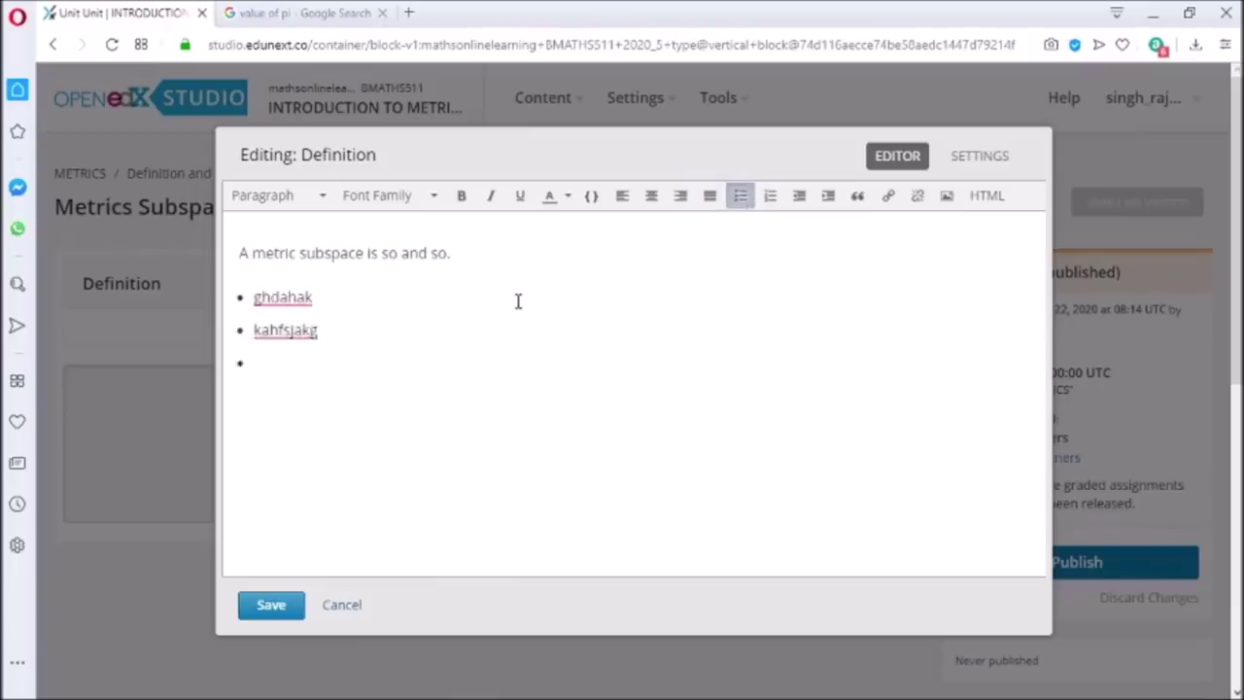
key(BackSpace)
click(740, 195)
- Add a two-item numbered list: PLLE and HAGFhgj
click(771, 197)
text(PLL)
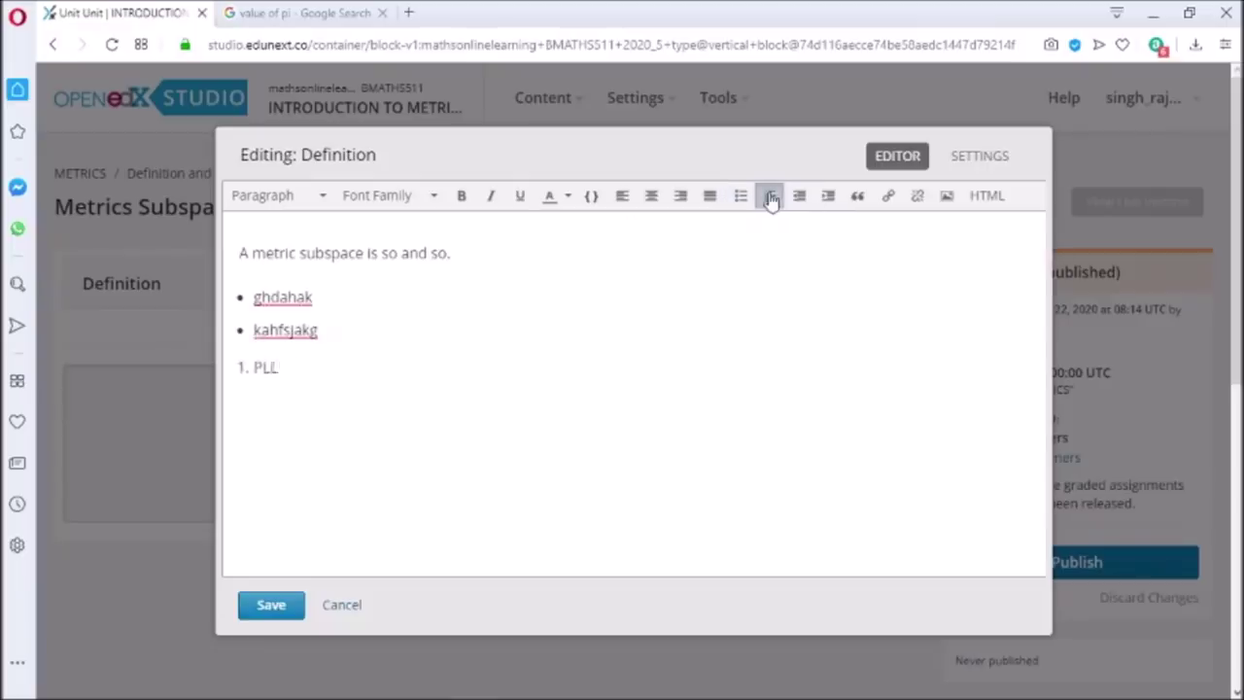
text(E)
key(Return)
text(HAGFhgj)
key(Return)
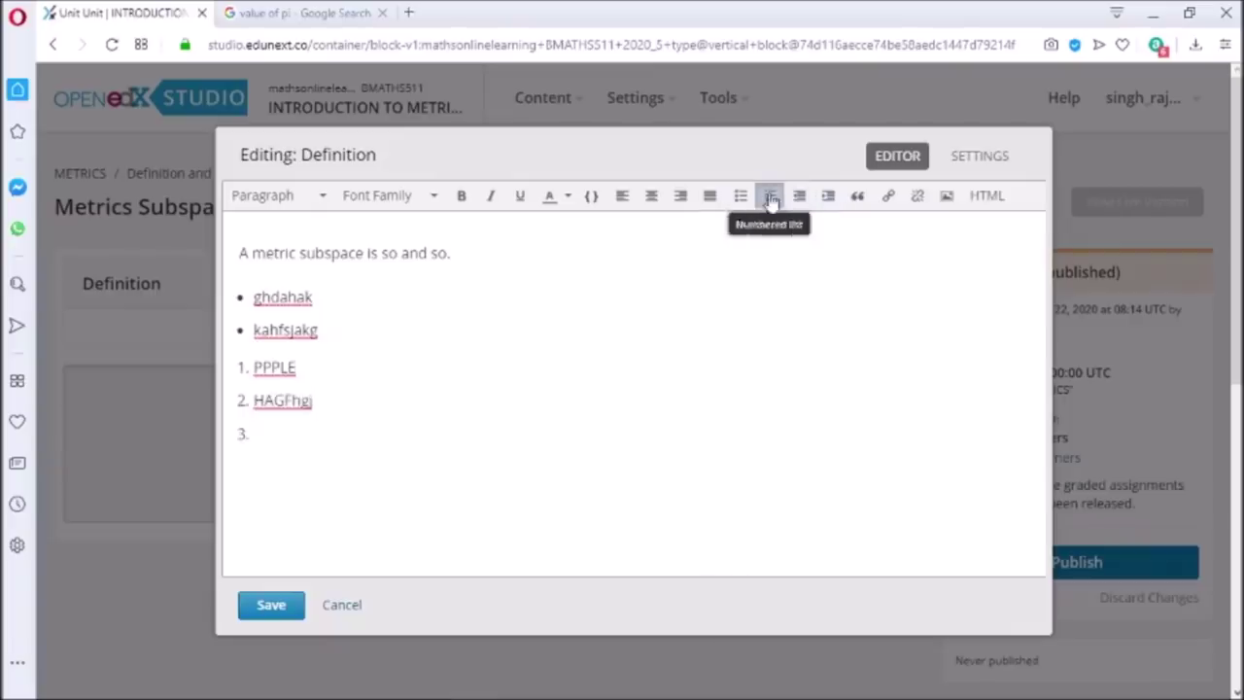
click(770, 196)
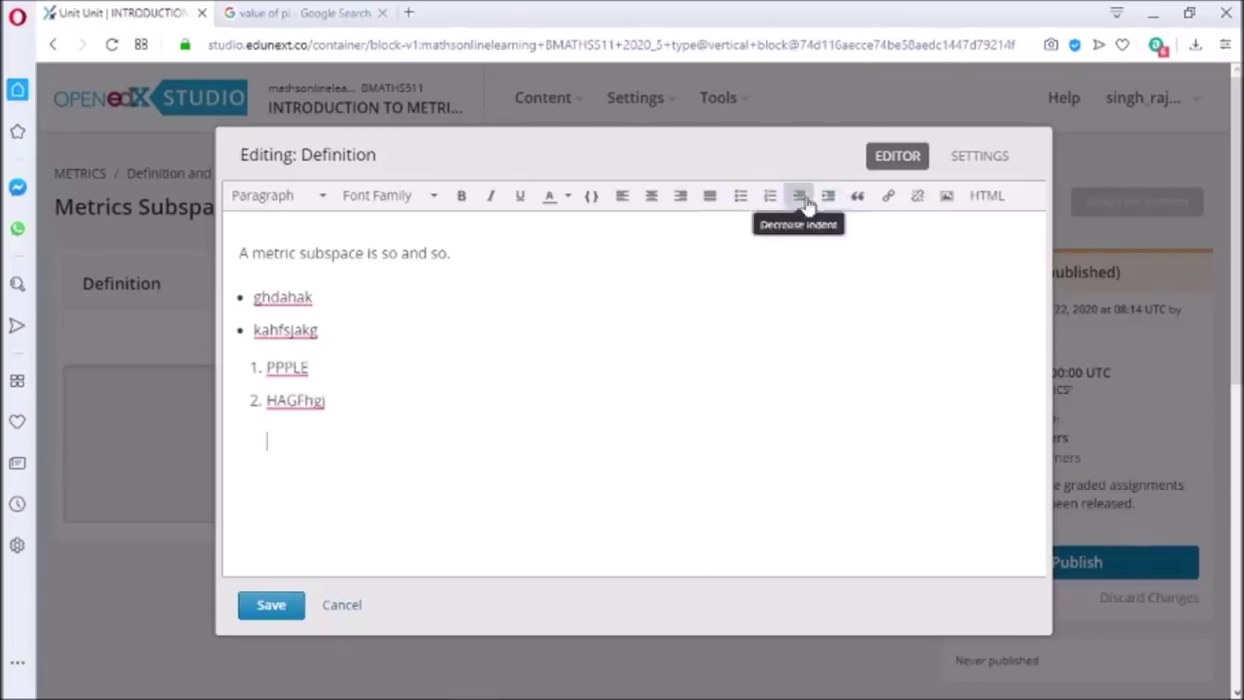
- Add a plain line 'bvmnbvm' at the margin and format it as a blockquote
click(799, 195)
text(bvmnbvm)
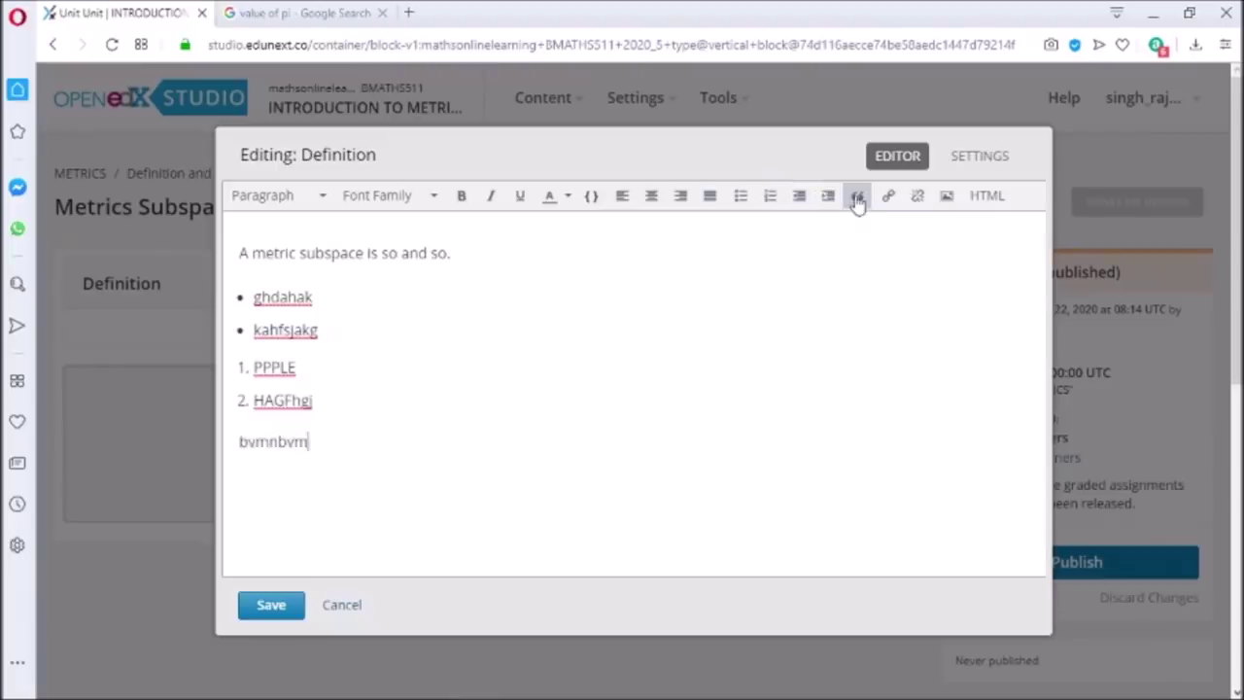
click(857, 197)
- Turn off the quotation formatting and delete the stray final line of text
click(859, 198)
drag(310, 445, 240, 444)
key(BackSpace)
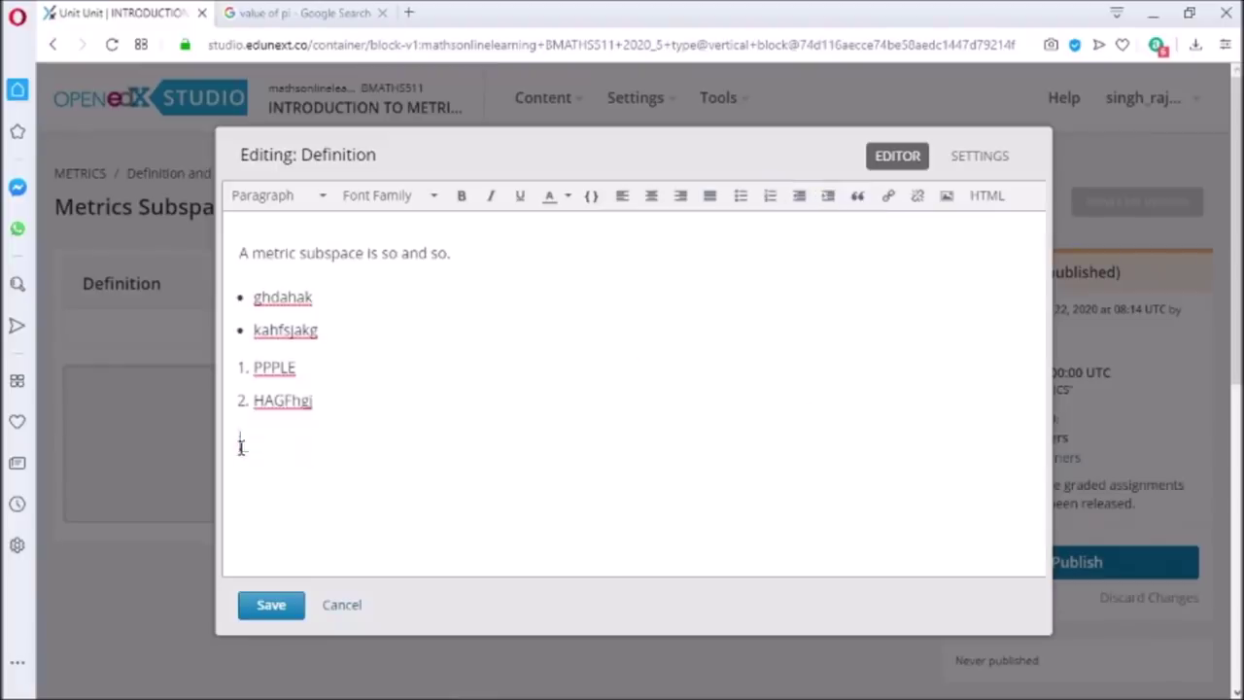
- Open the Insert link form and clear the wrongly pasted address and display text
click(890, 197)
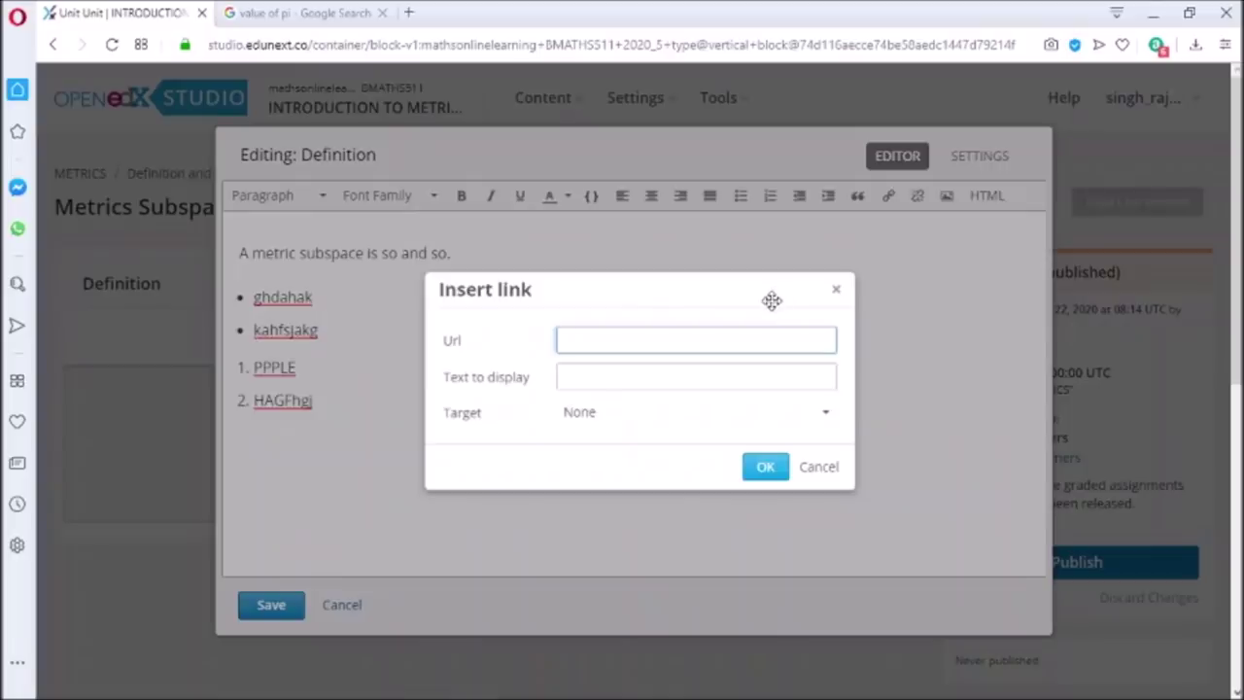
text([explanation] Short explanation [explanation])
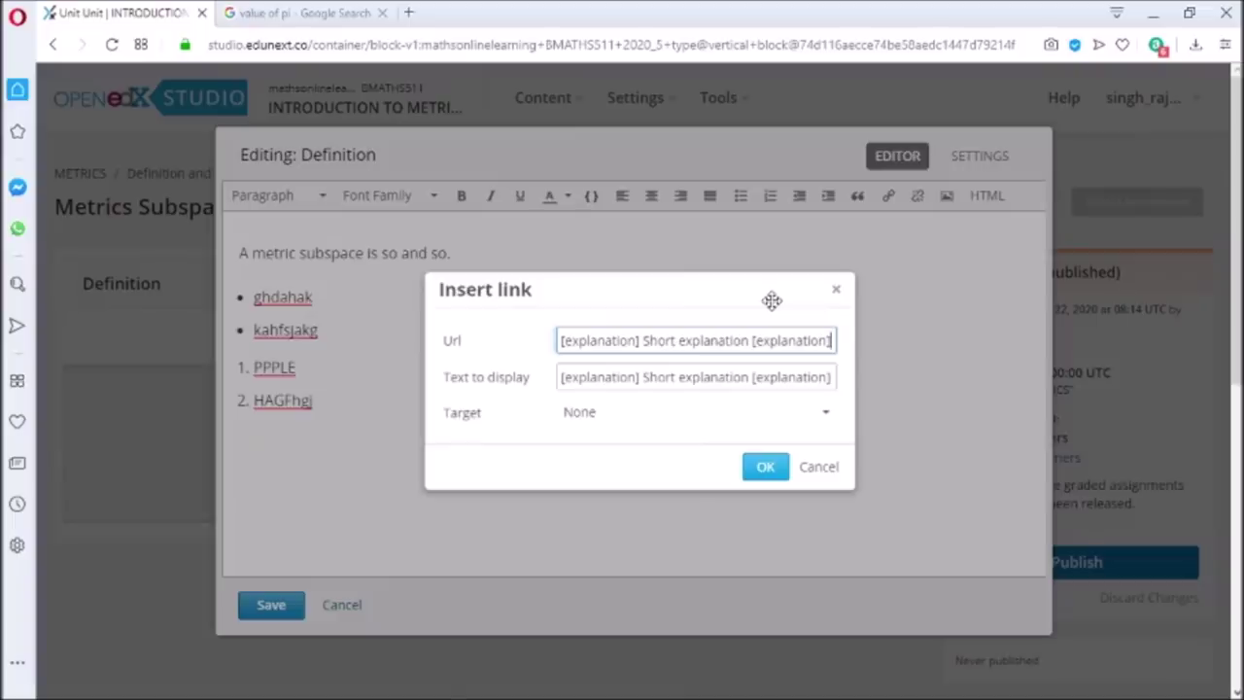
key(ctrl+a)
key(BackSpace)
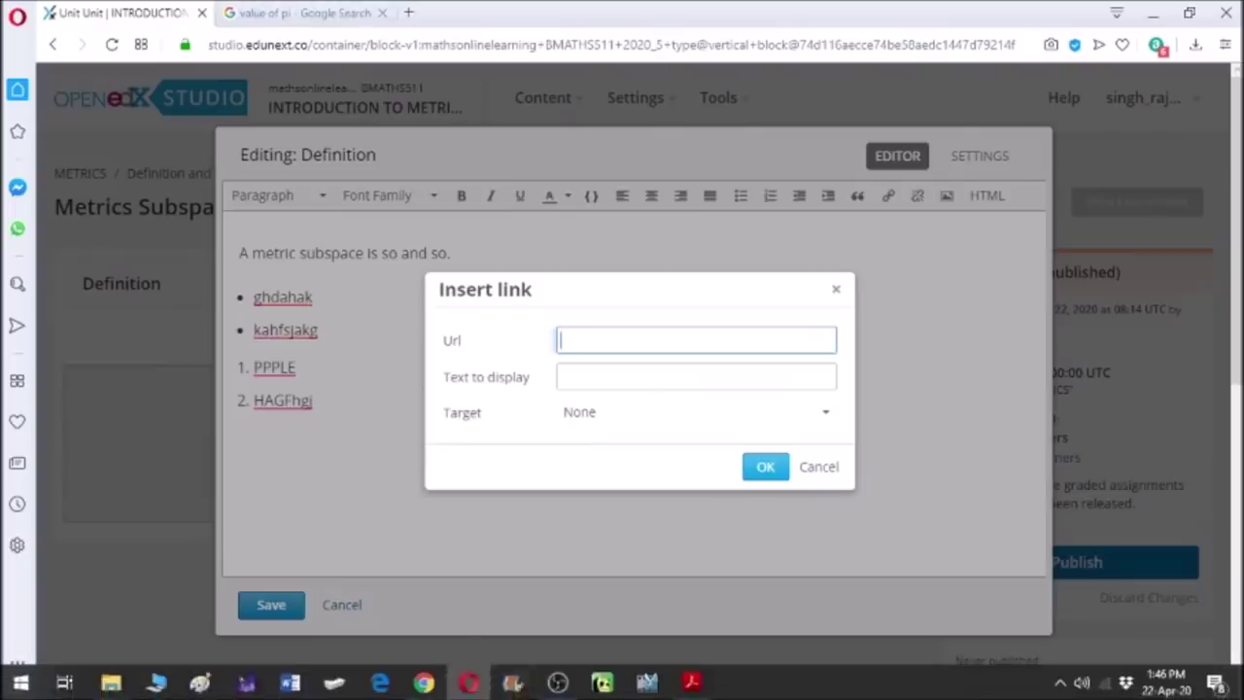
mouse_move(487, 688)
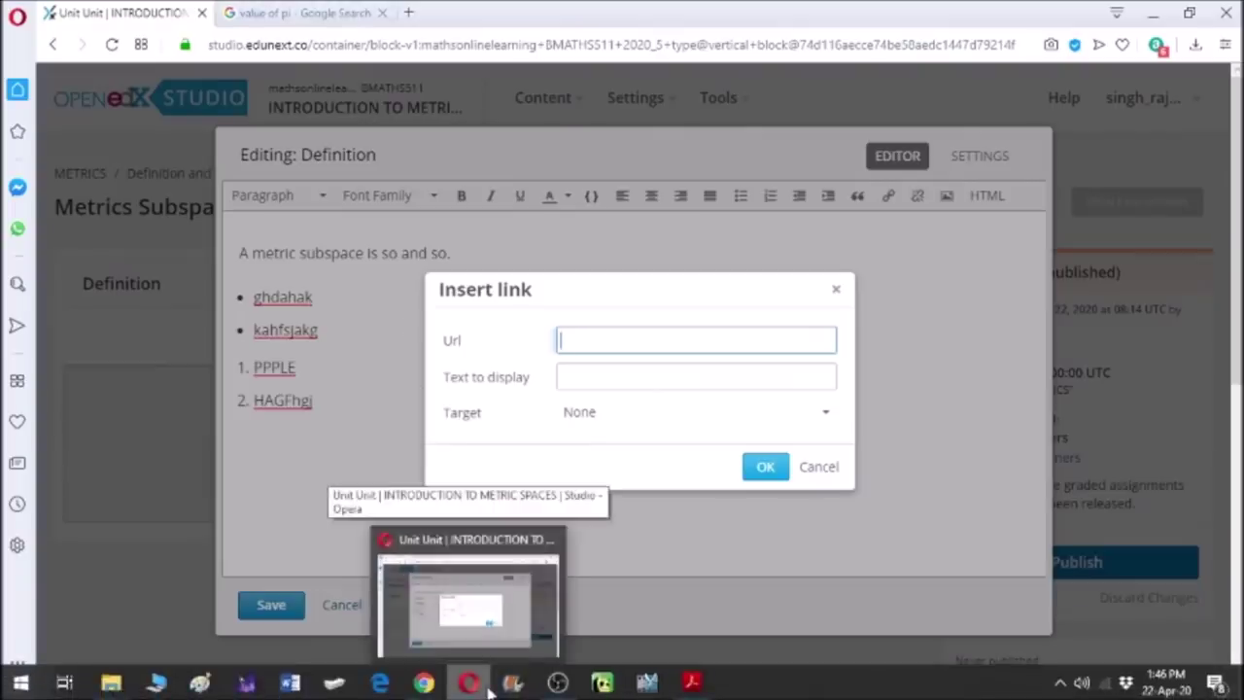
mouse_move(438, 687)
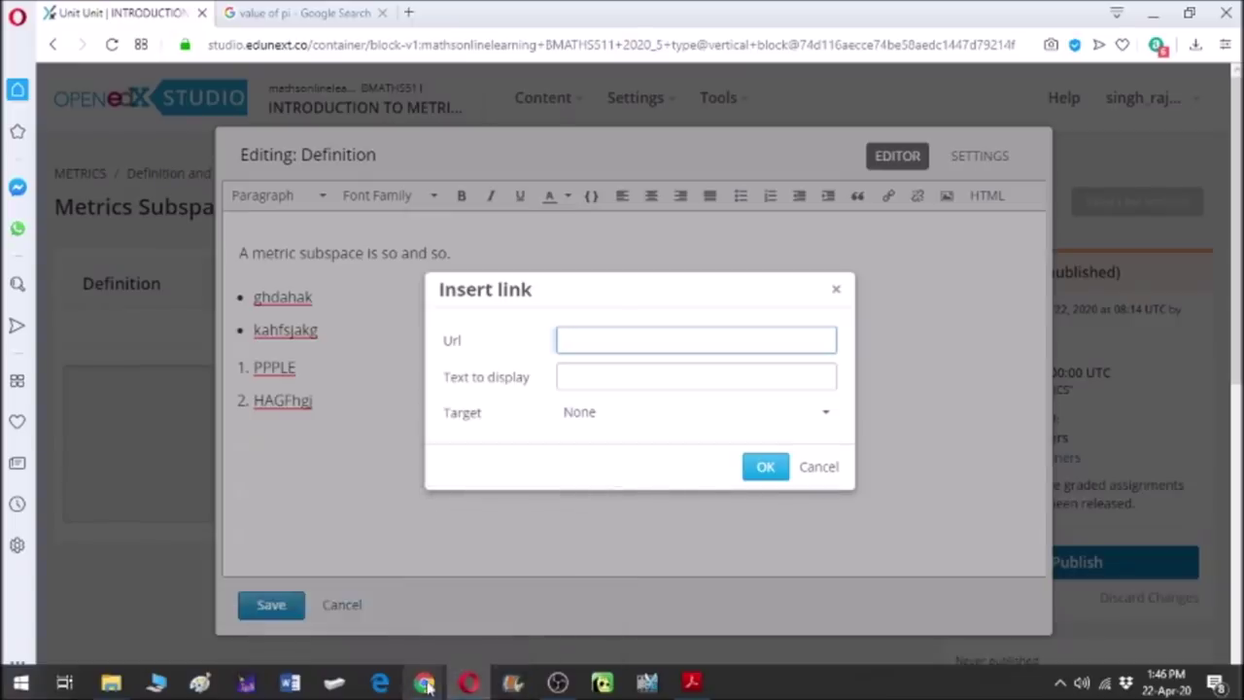
click(379, 627)
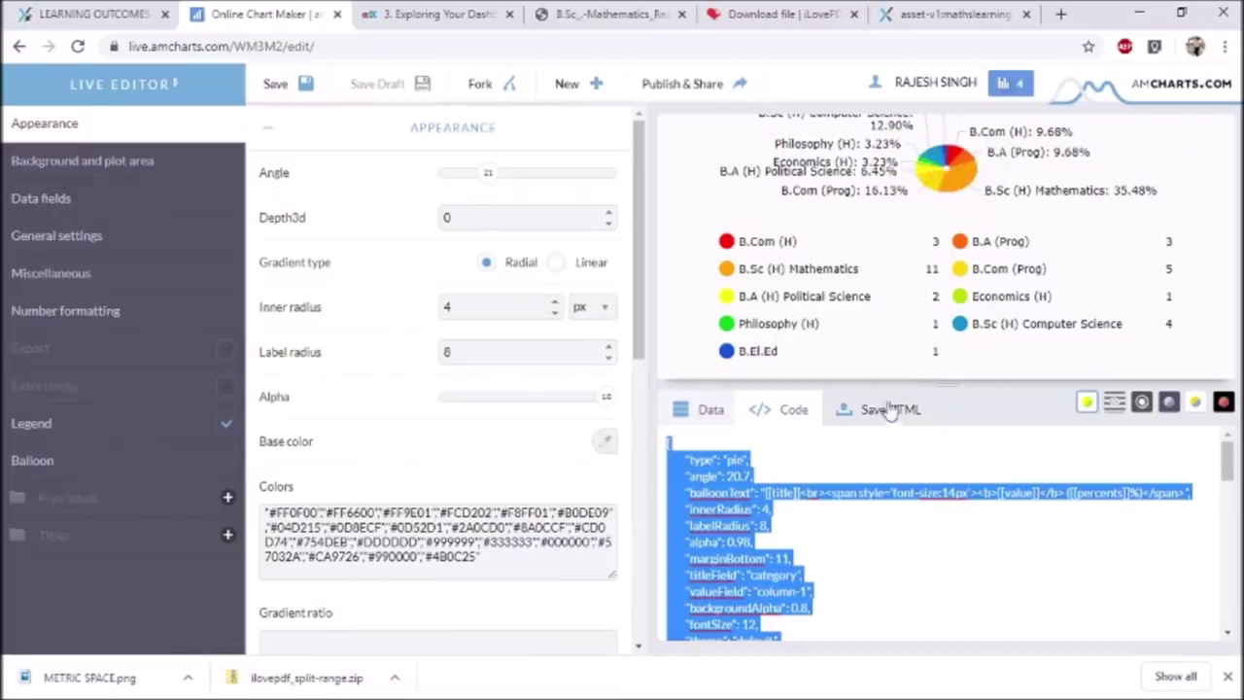
click(975, 246)
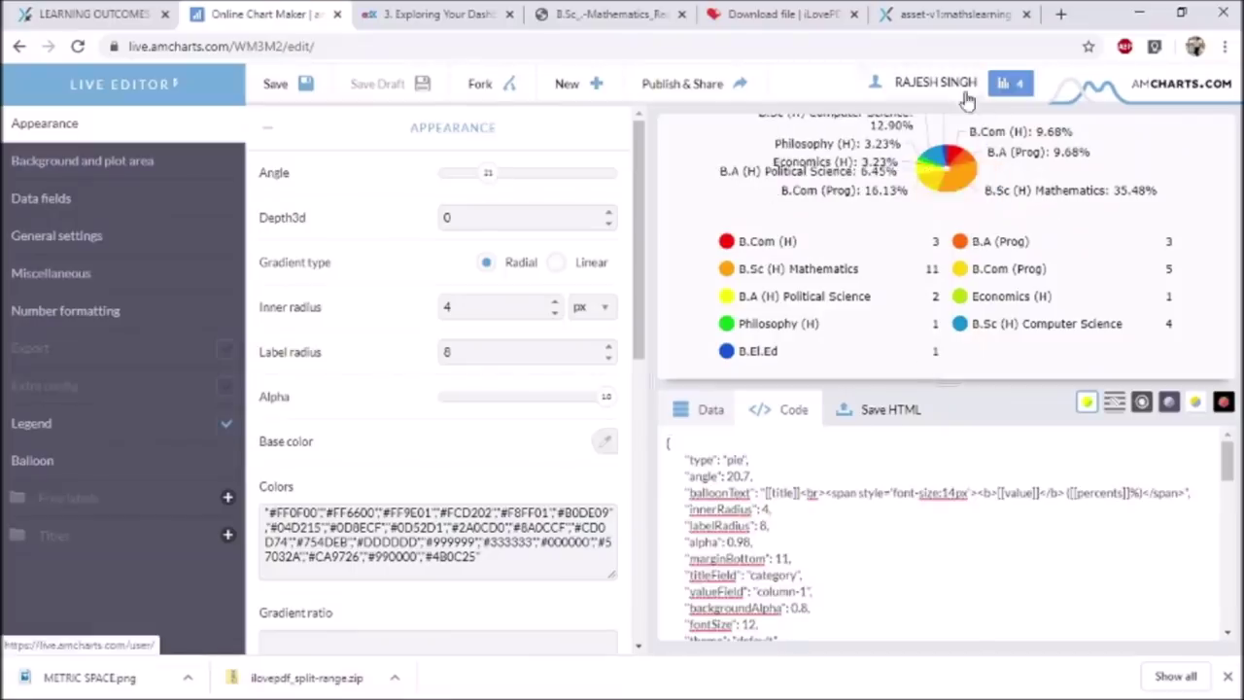
click(731, 84)
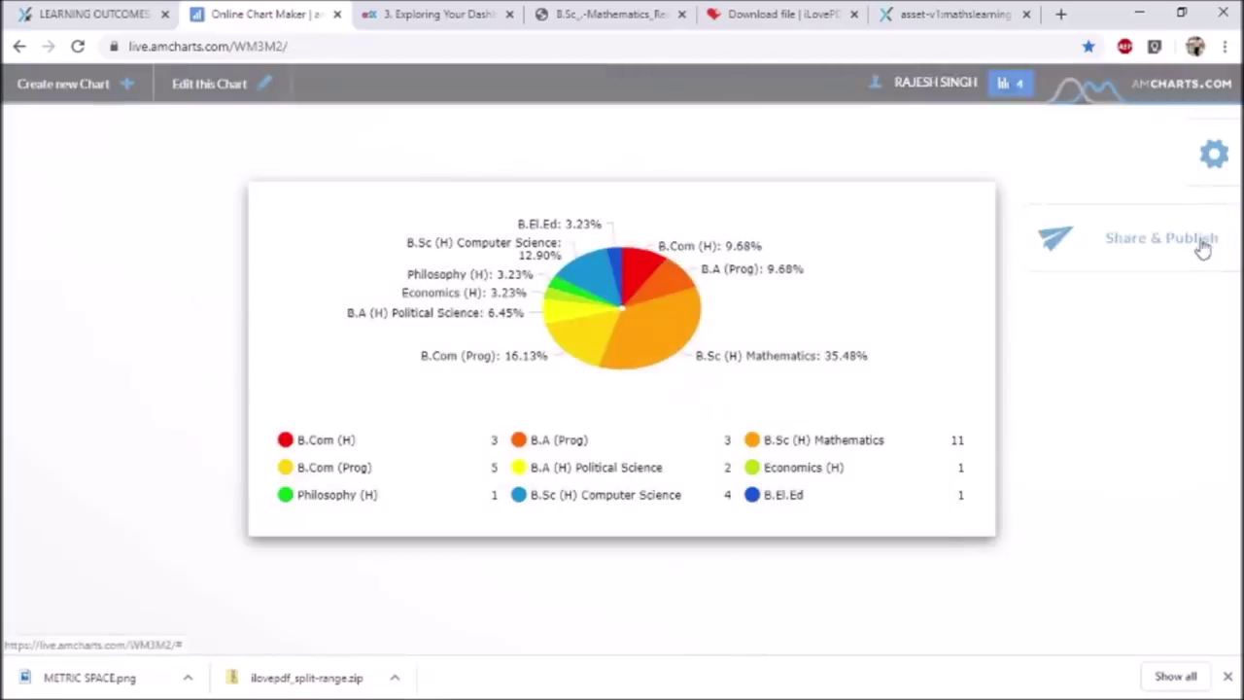
click(1204, 249)
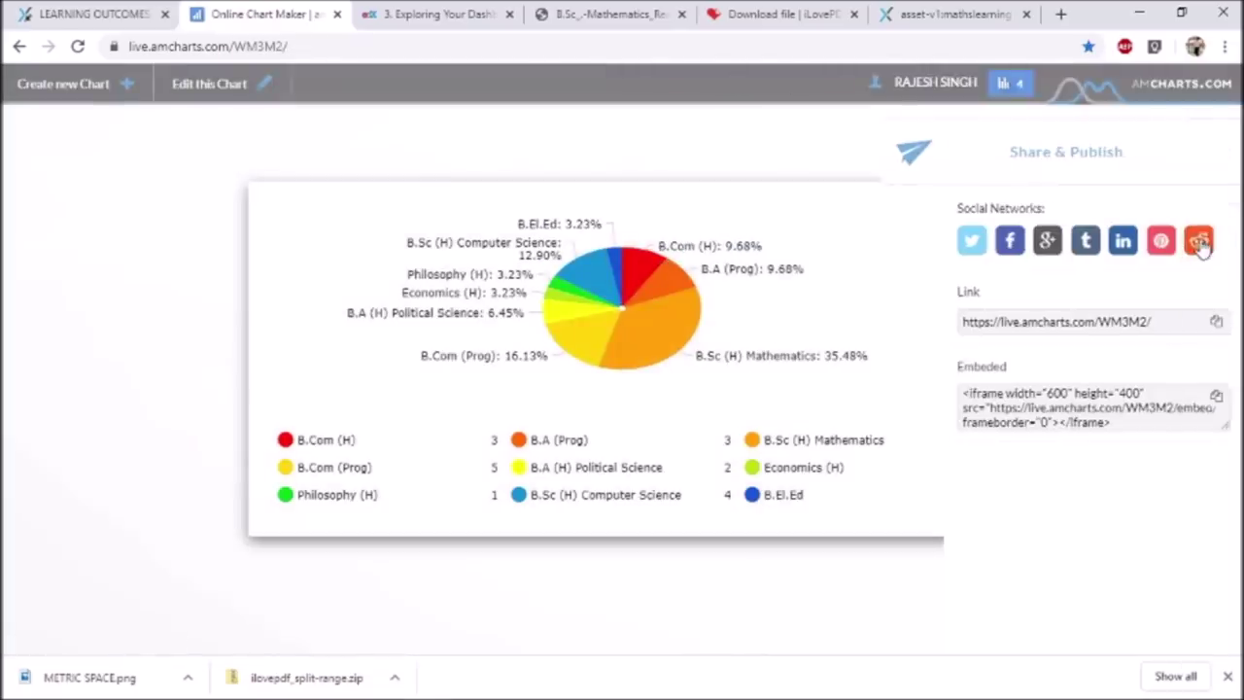
click(1220, 330)
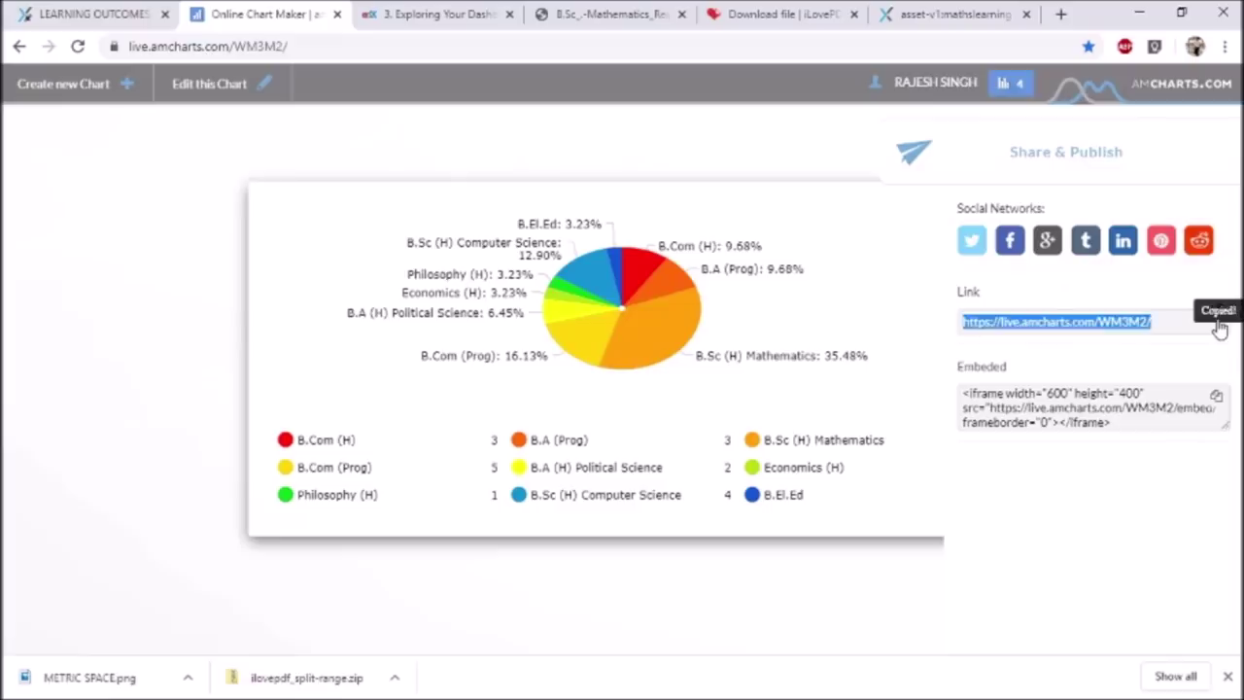
mouse_move(469, 682)
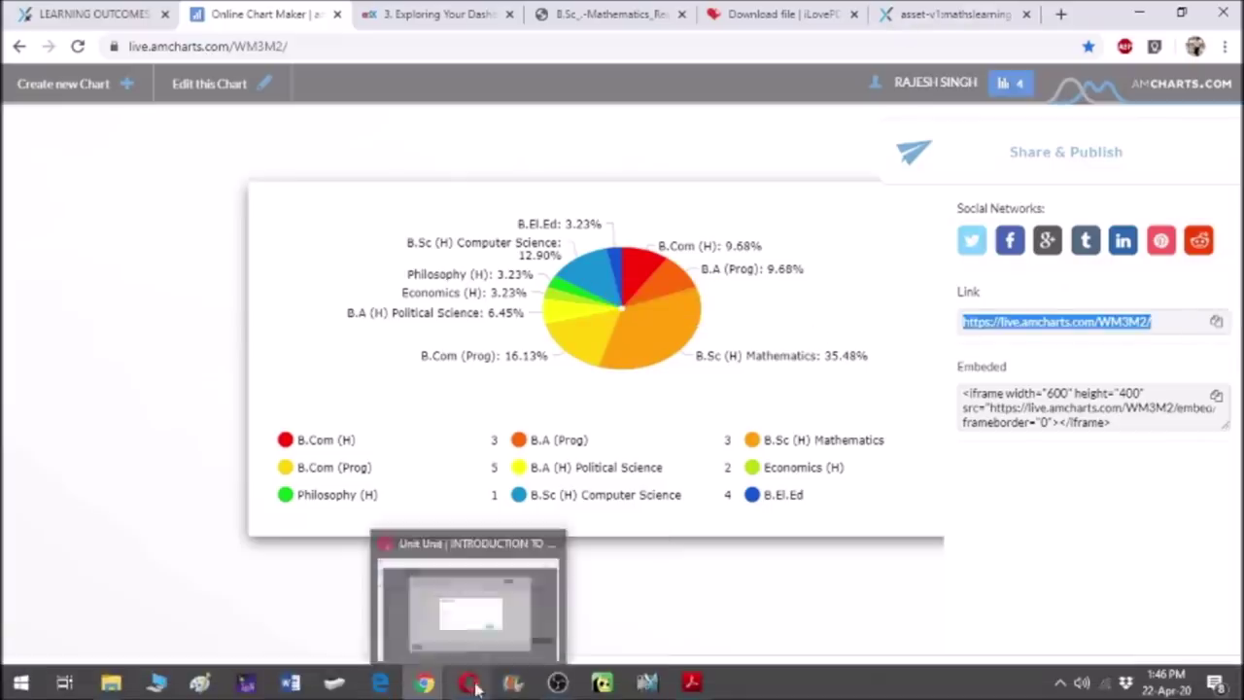
click(455, 627)
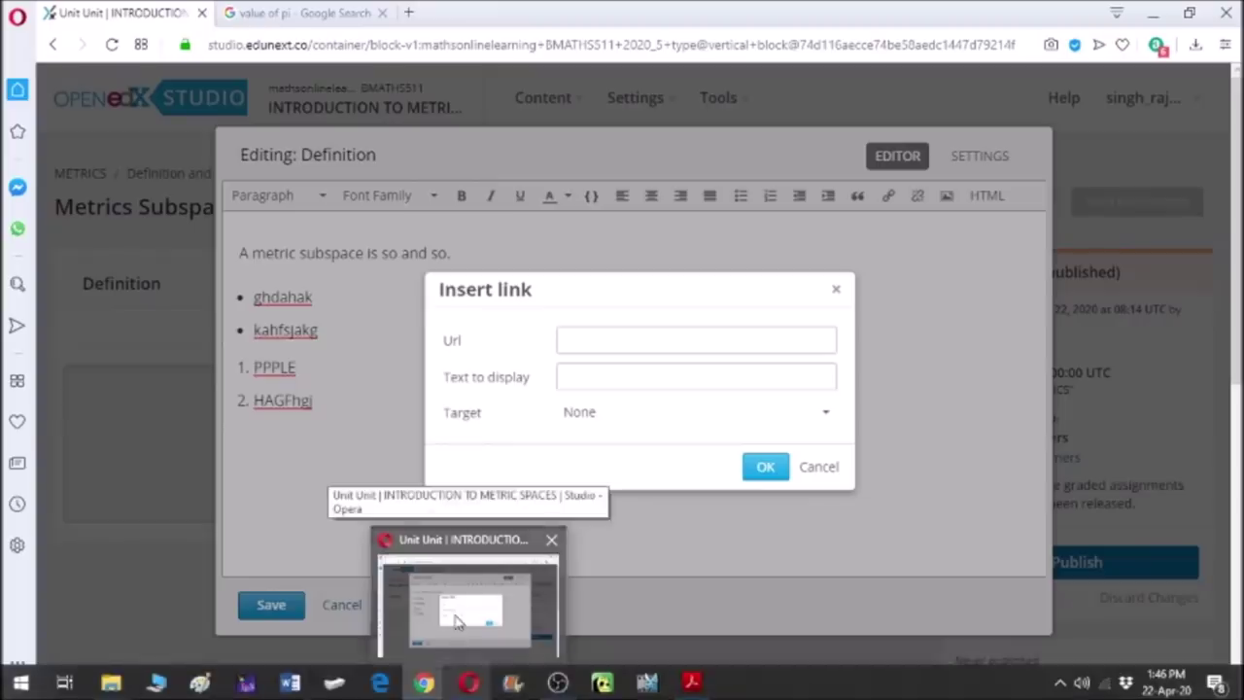
- Insert a 'Pie Chart for students marks' link to the amCharts chart, Target None, and save
click(455, 637)
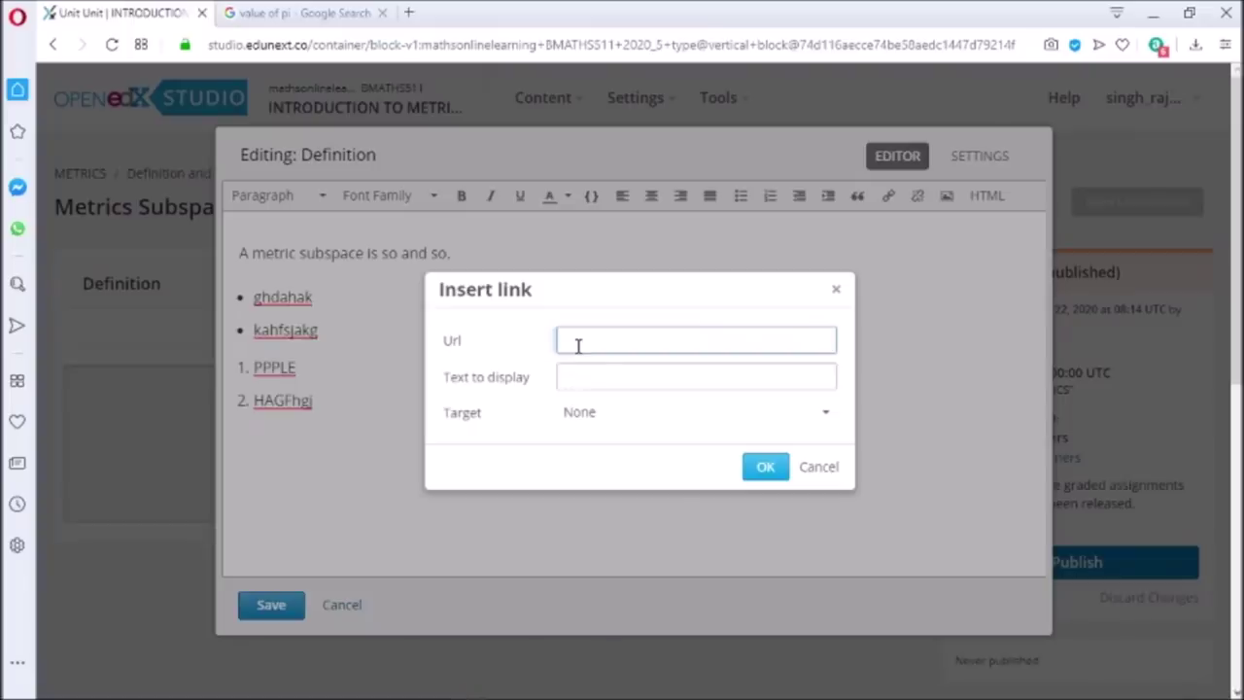
key(ctrl+v)
drag(773, 377, 559, 379)
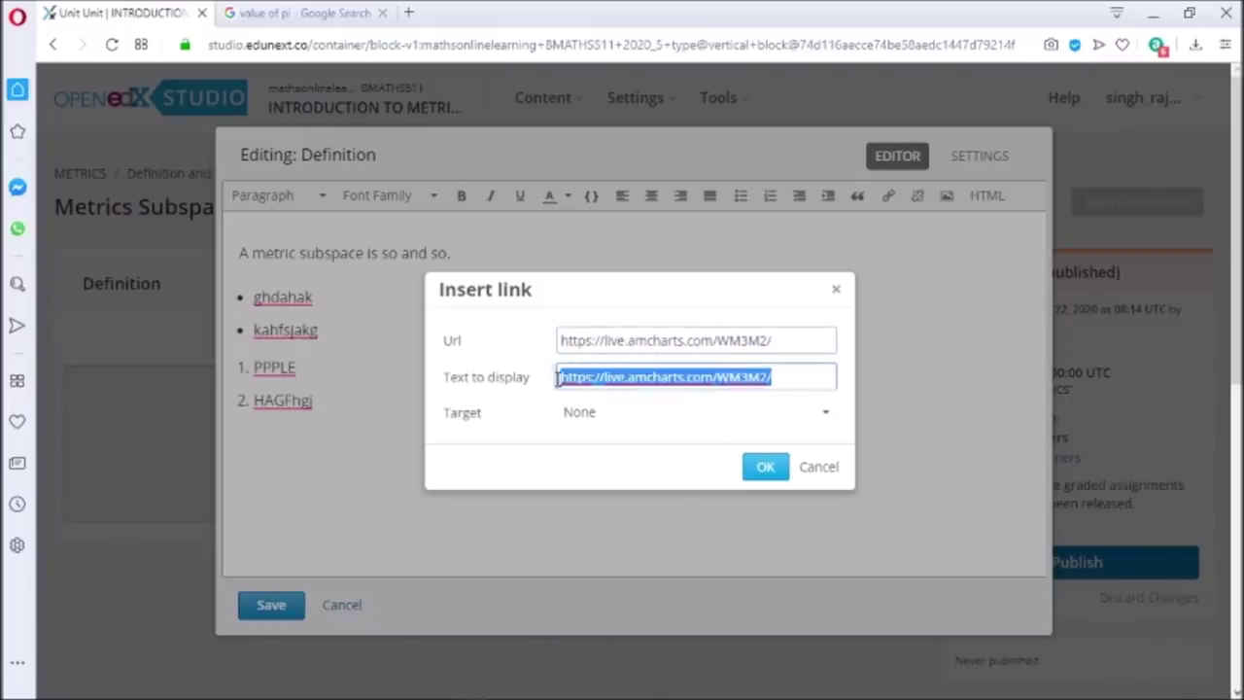
text(CharPie C)
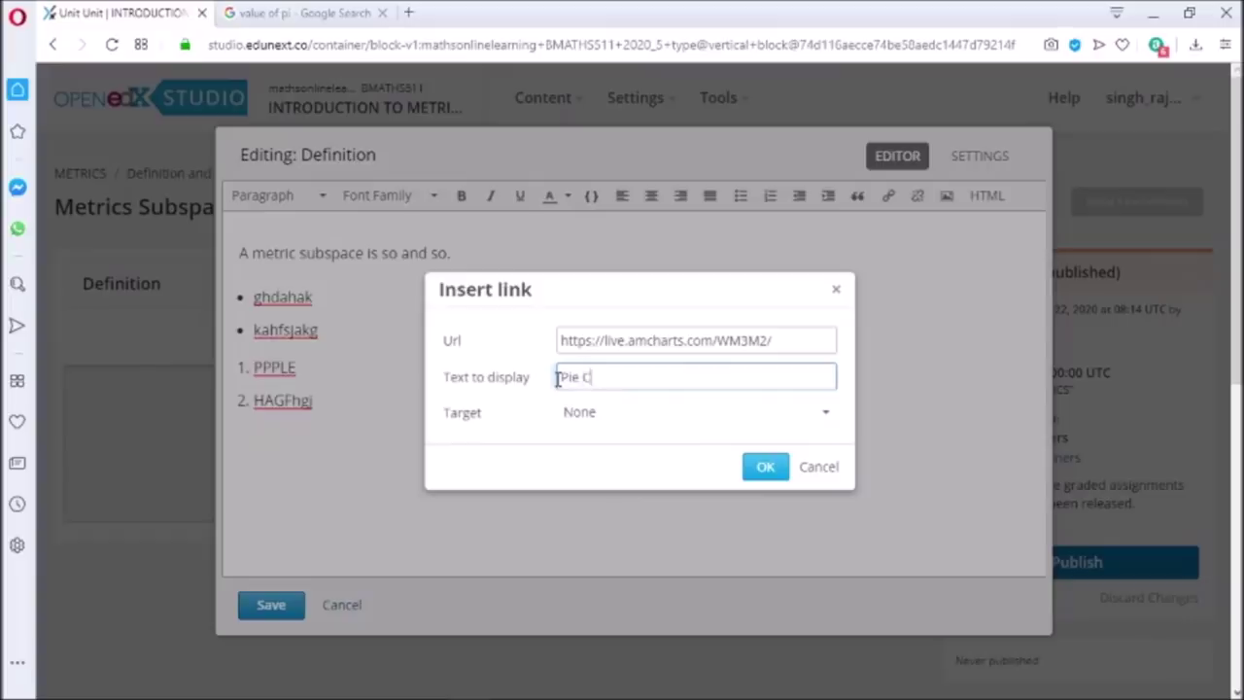
text(hart for students marks)
click(694, 416)
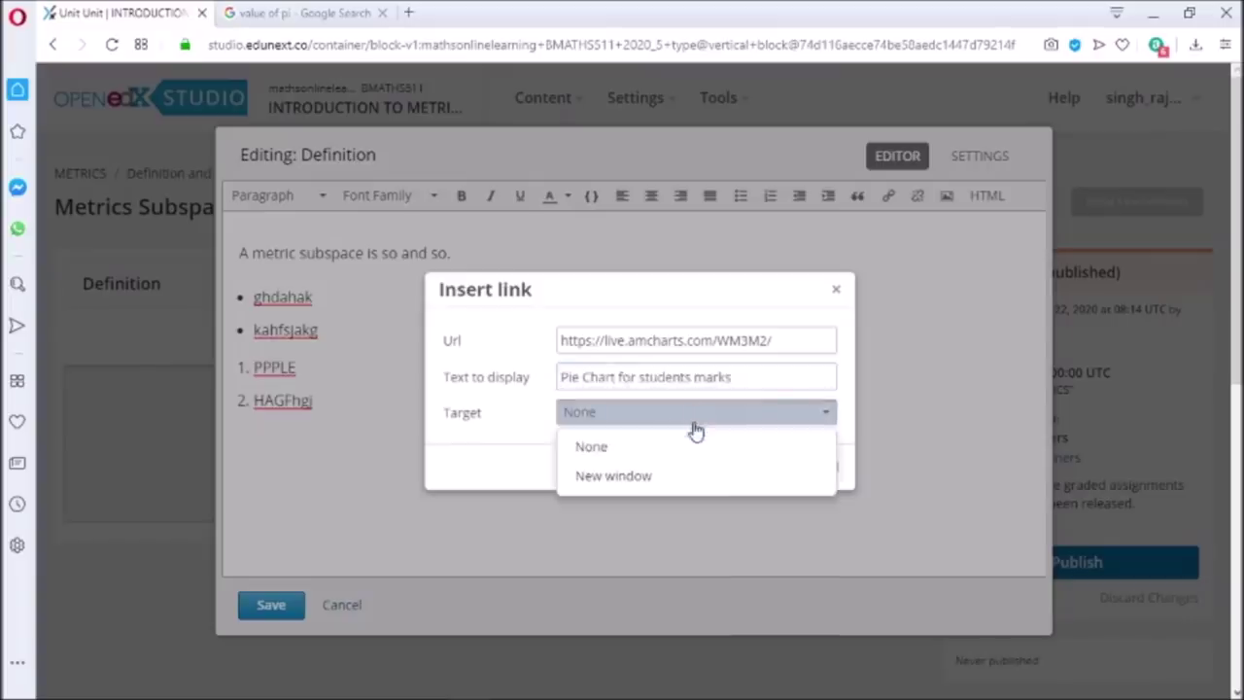
click(542, 419)
click(757, 465)
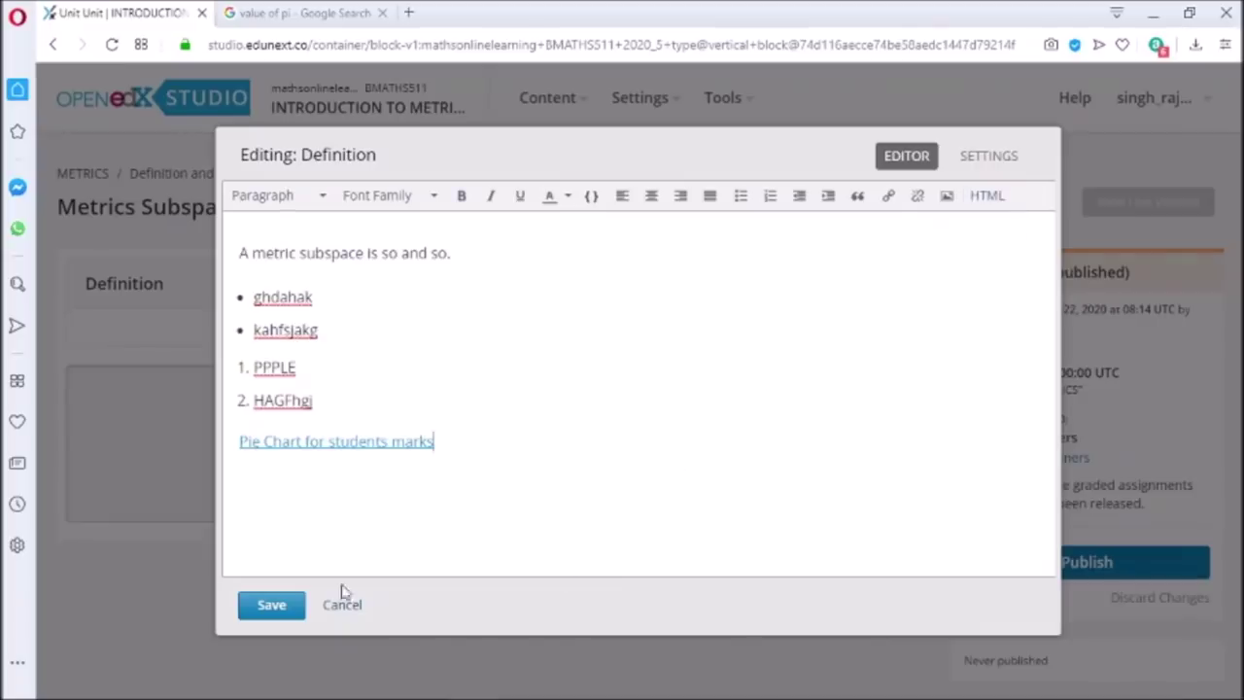
click(273, 605)
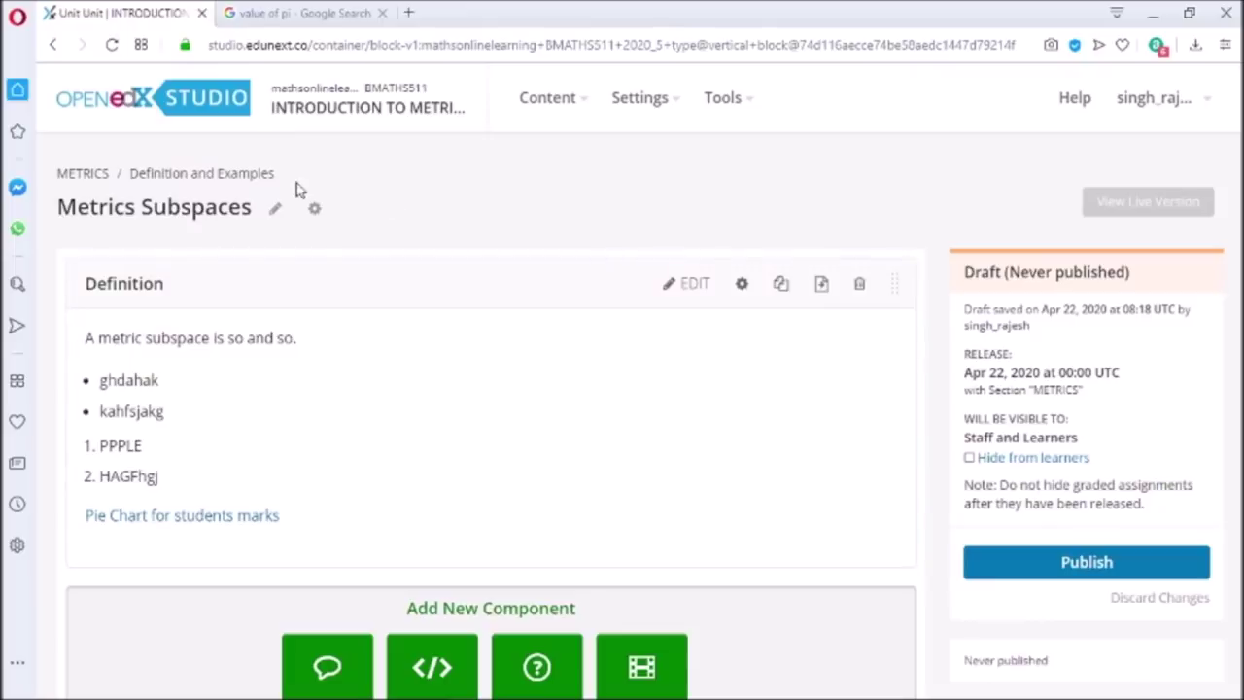
- From the course outline, publish METRICS with its Definition and Metrics Subspaces units
click(101, 181)
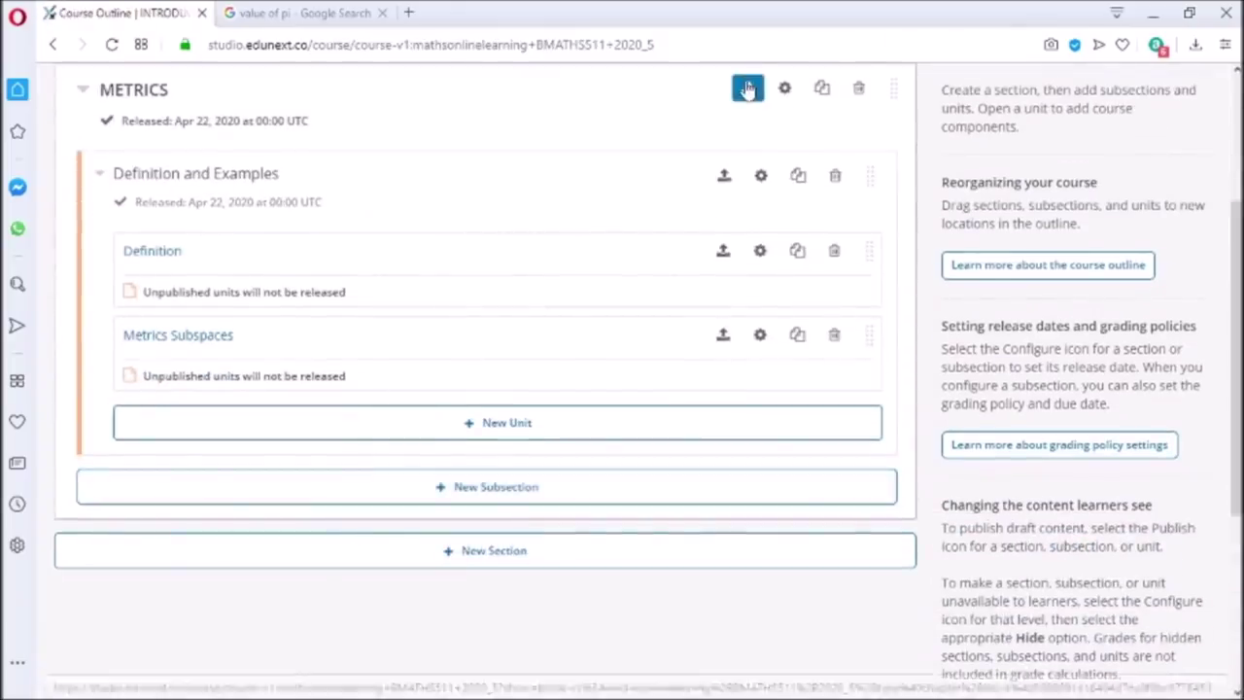
click(747, 90)
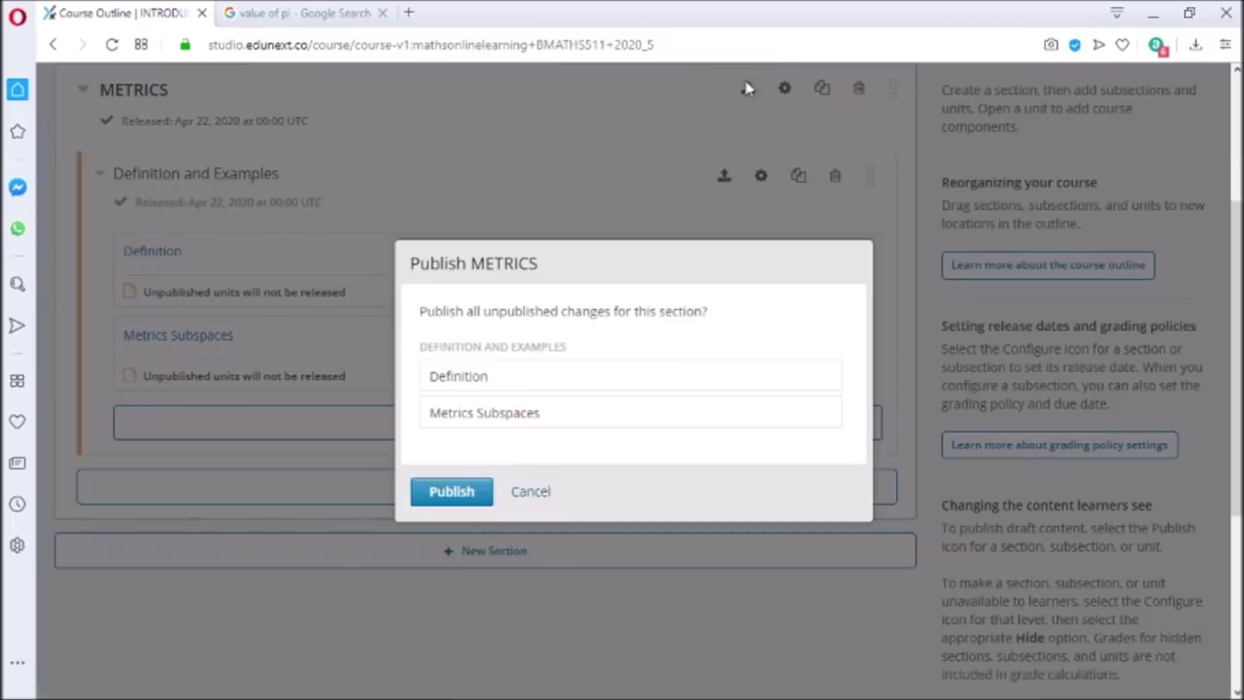
click(474, 490)
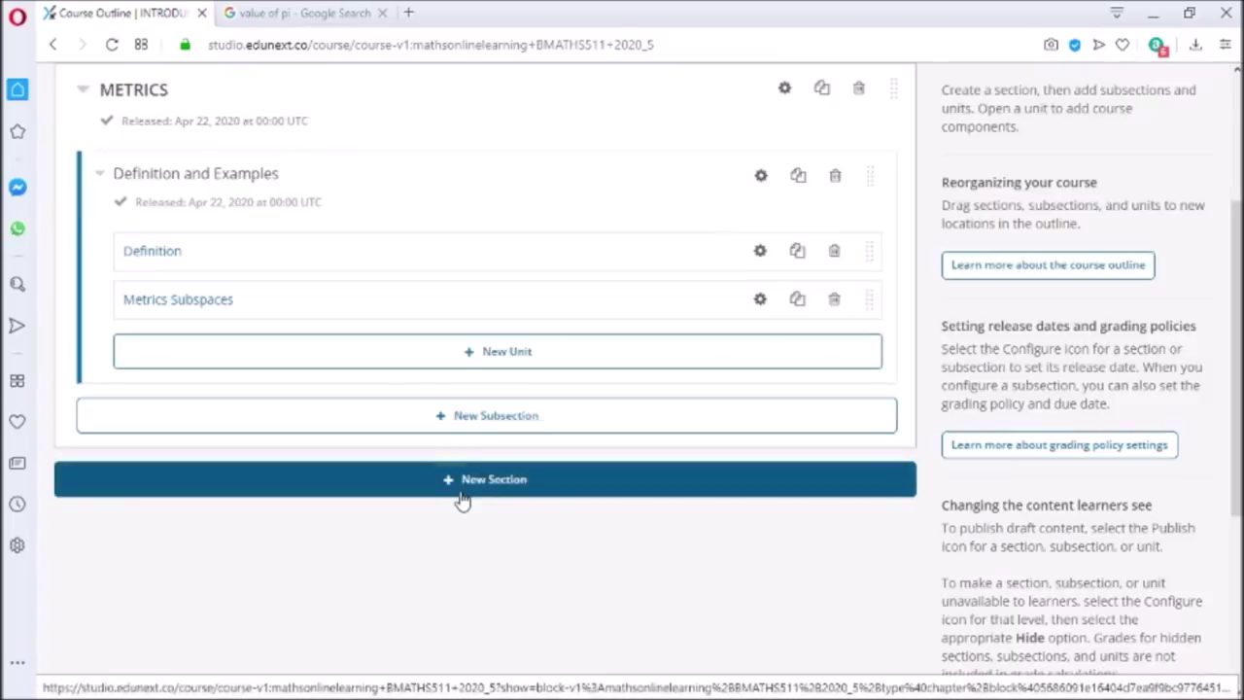